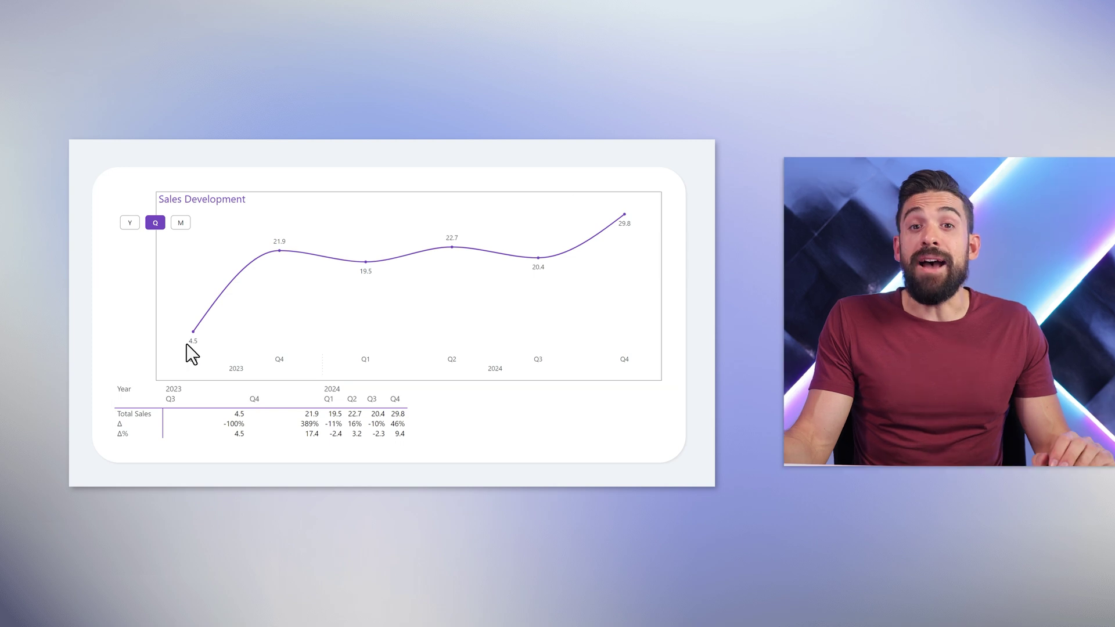
# - Switch the Sales Development chart between the monthly and quarterly views
pyautogui.click(181, 223)
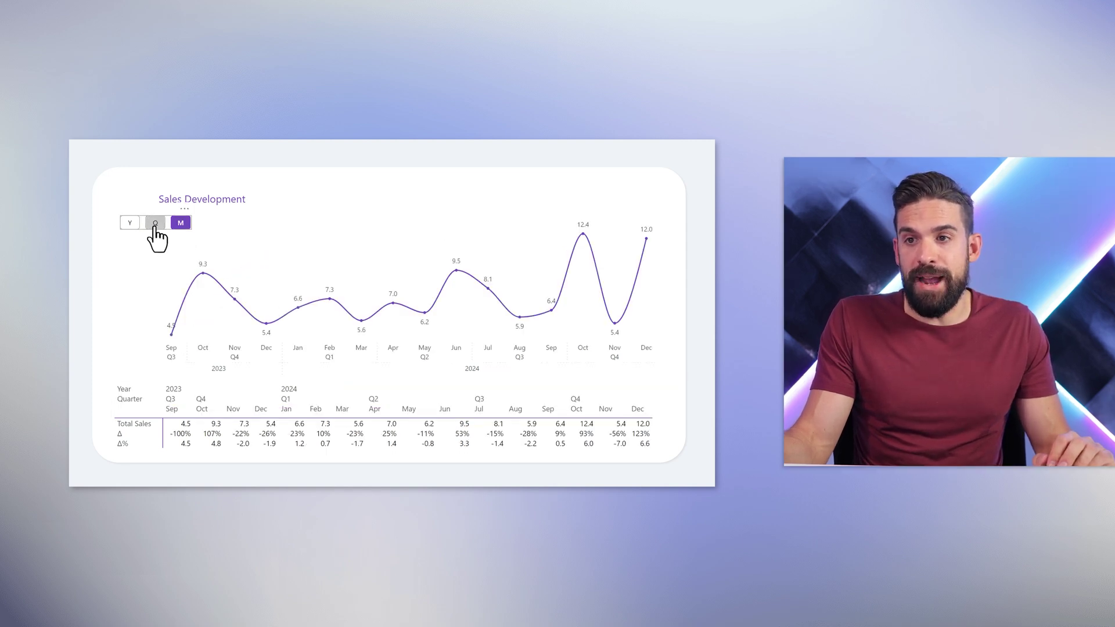
pyautogui.click(155, 226)
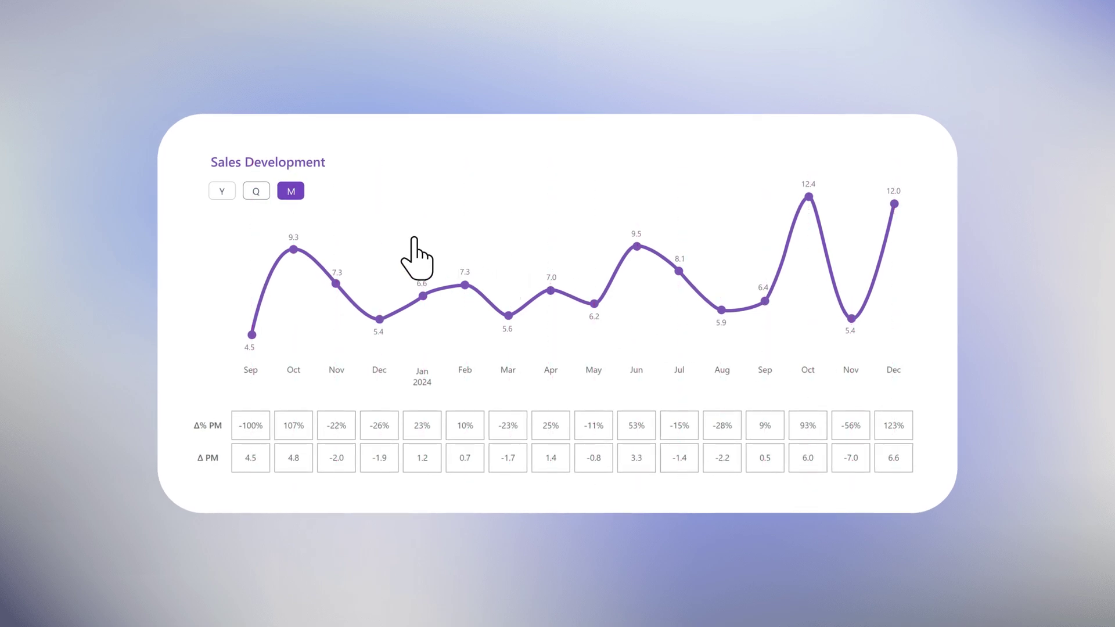
pyautogui.click(256, 192)
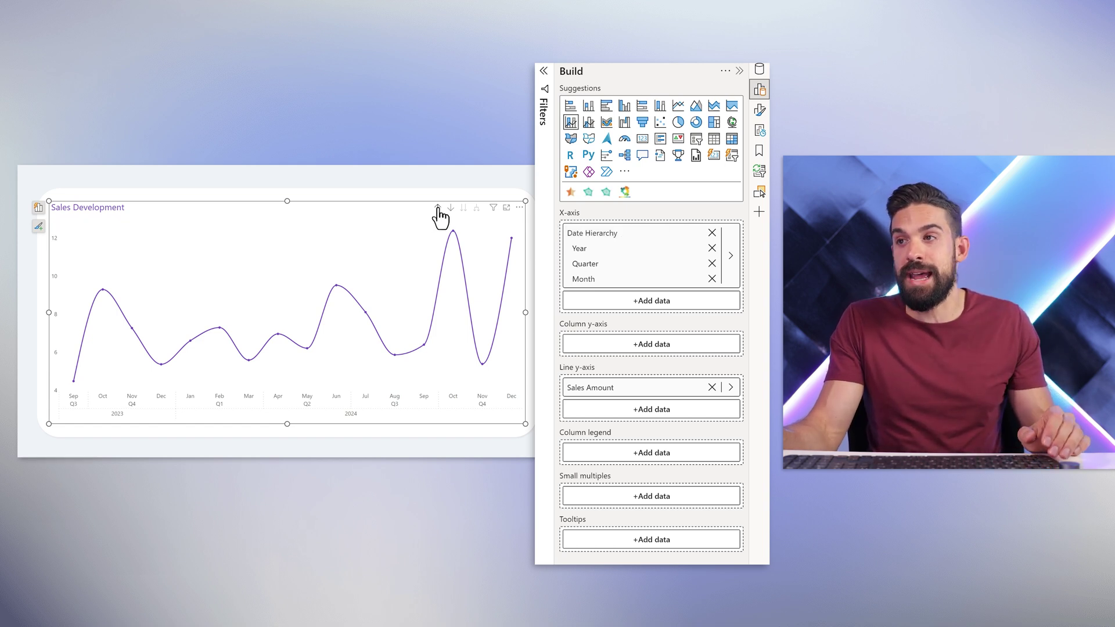
# - Expand the Sales Development chart's date hierarchy through quarter down to month level
pyautogui.click(476, 210)
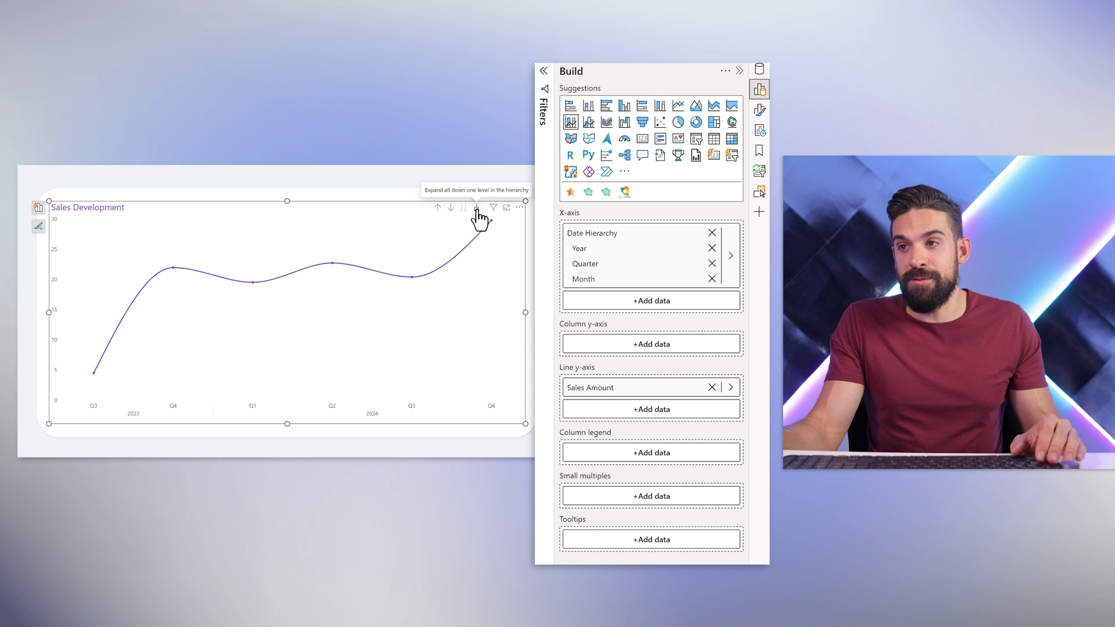
pyautogui.click(476, 209)
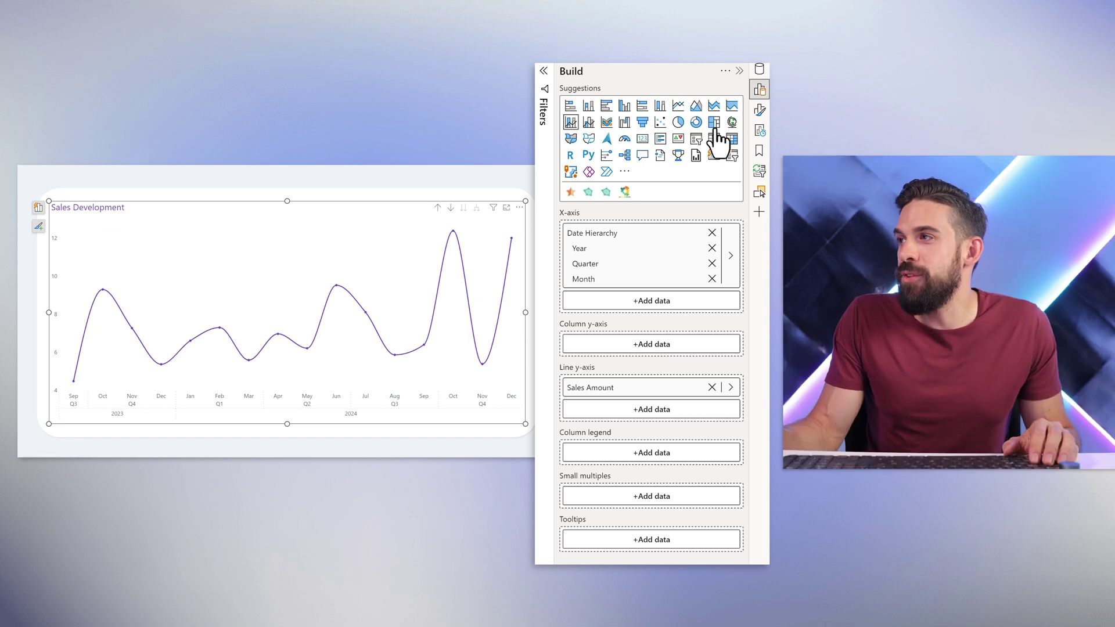
# - Examine the formulas of the RowValues1Pos and RowValues2Pos measures in the DataTable folder of the Metrics table
pyautogui.click(760, 71)
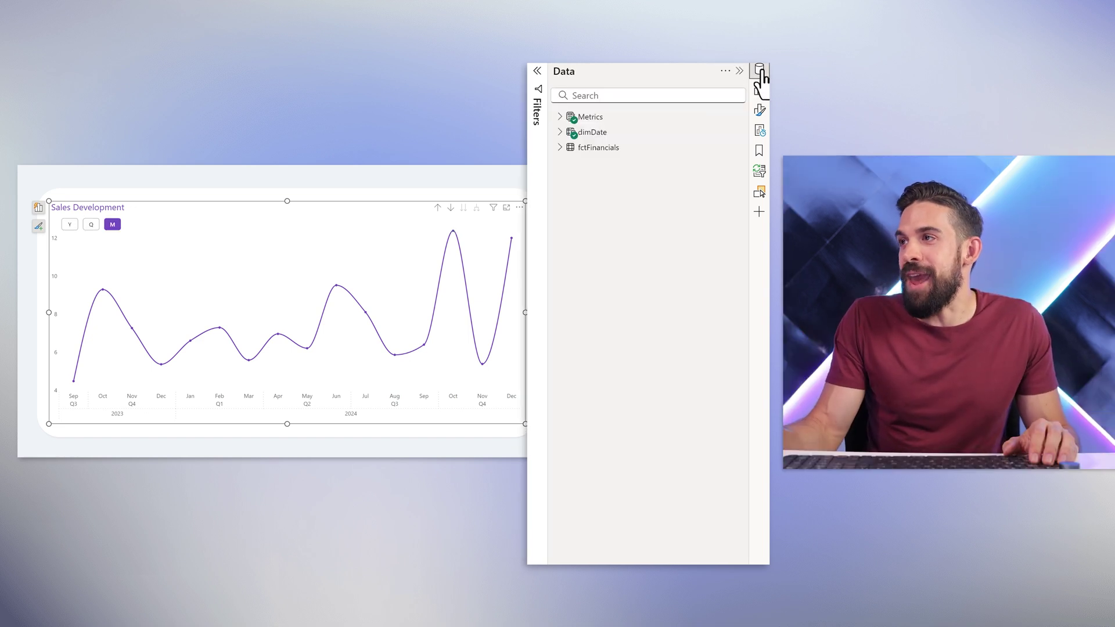
pyautogui.click(560, 117)
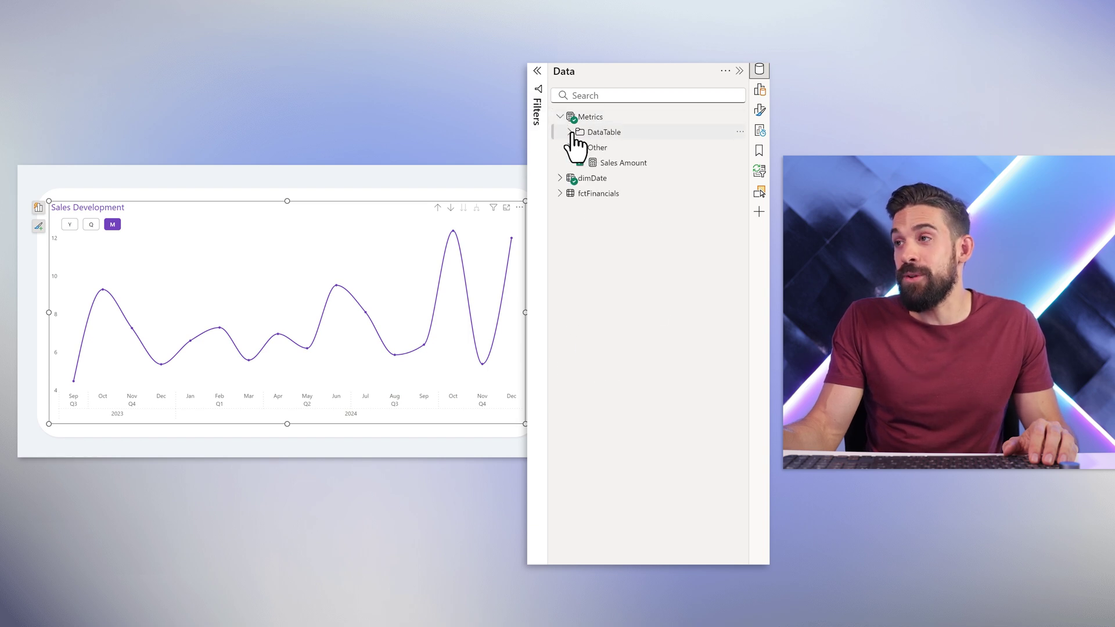
pyautogui.click(570, 132)
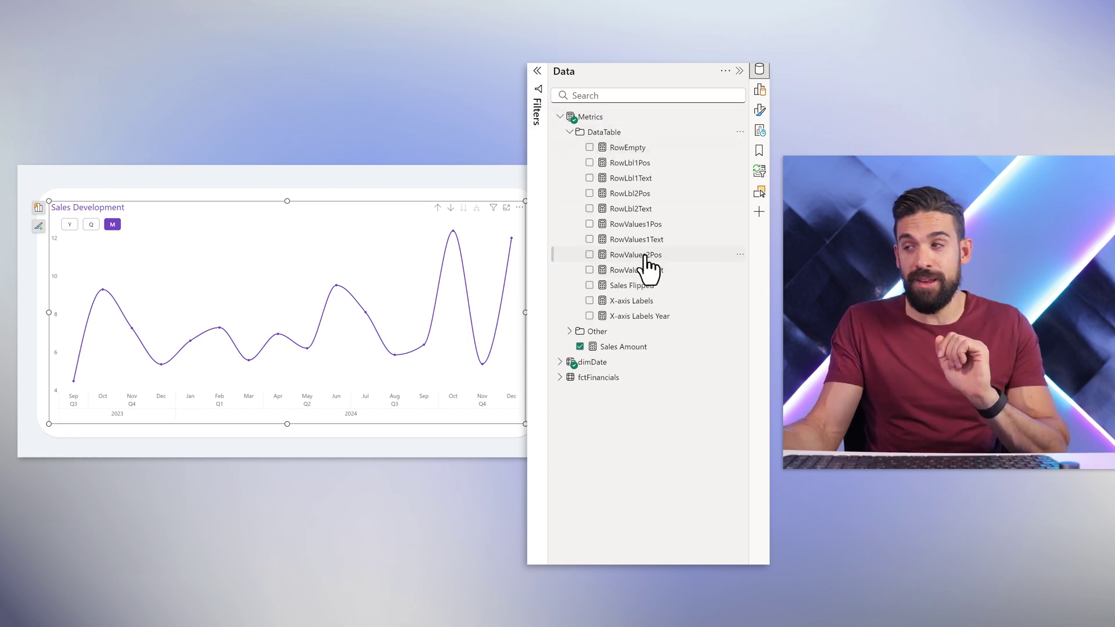
pyautogui.click(658, 225)
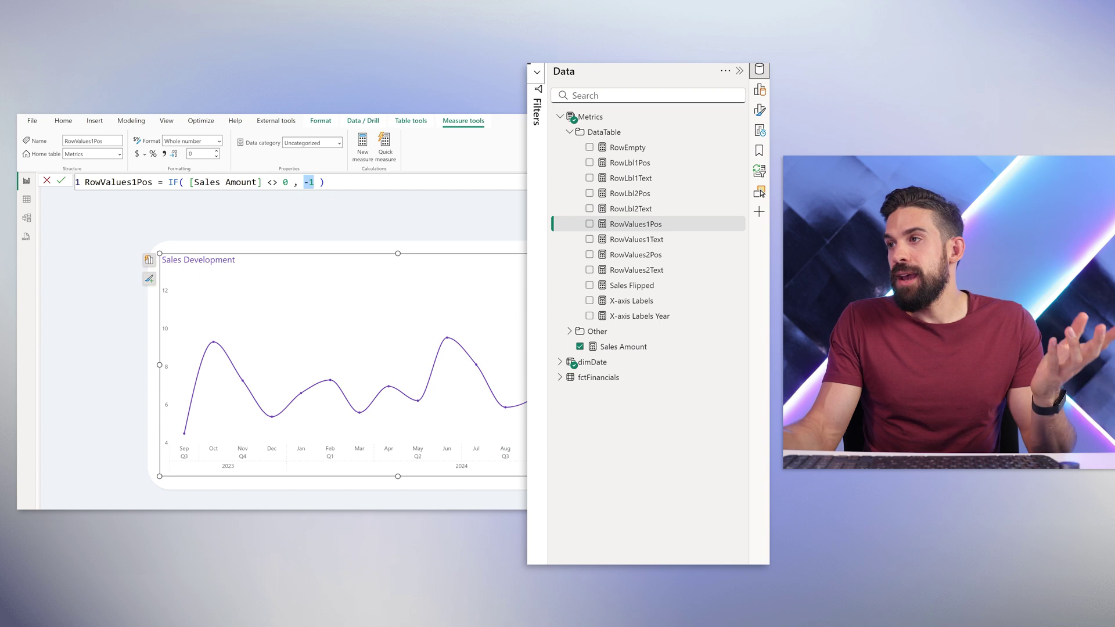
pyautogui.click(635, 255)
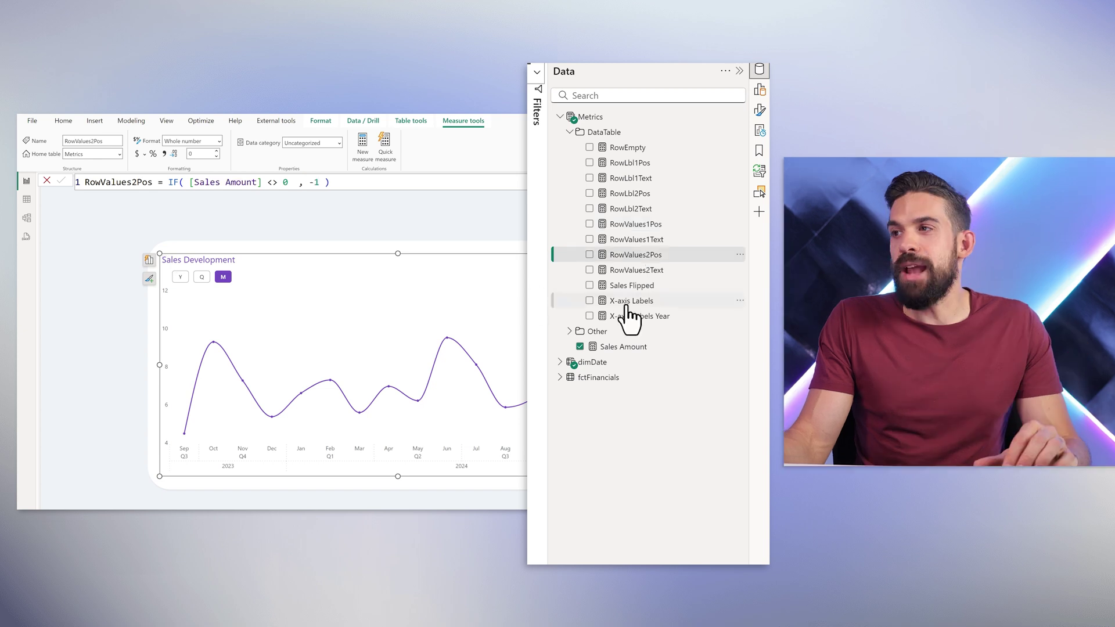
# - Add the RowValues1Pos and RowValues2Pos measures to the chart's column y-axis
pyautogui.moveTo(635, 224); pyautogui.dragTo(103, 415)
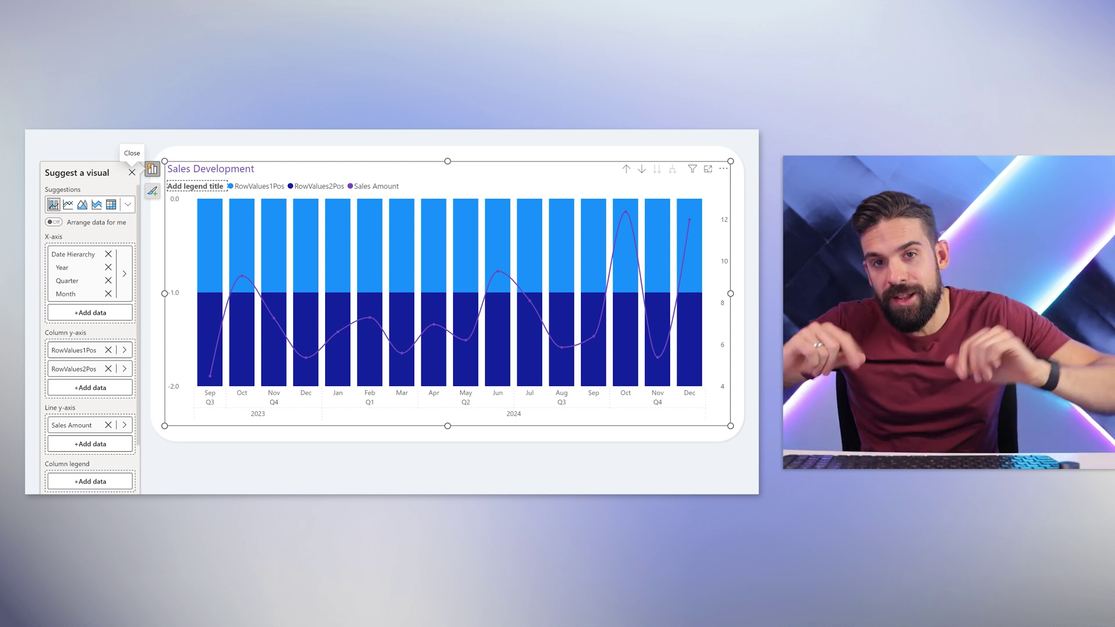
# - Set the maximum of the chart's primary y-axis range to 6
pyautogui.click(1024, 51)
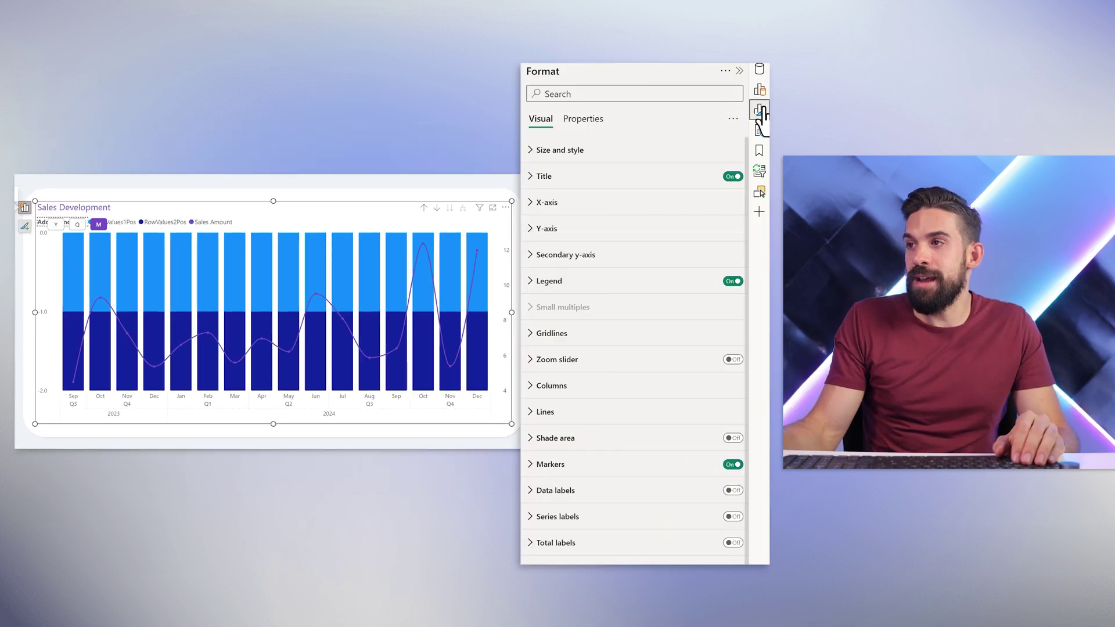
pyautogui.click(544, 230)
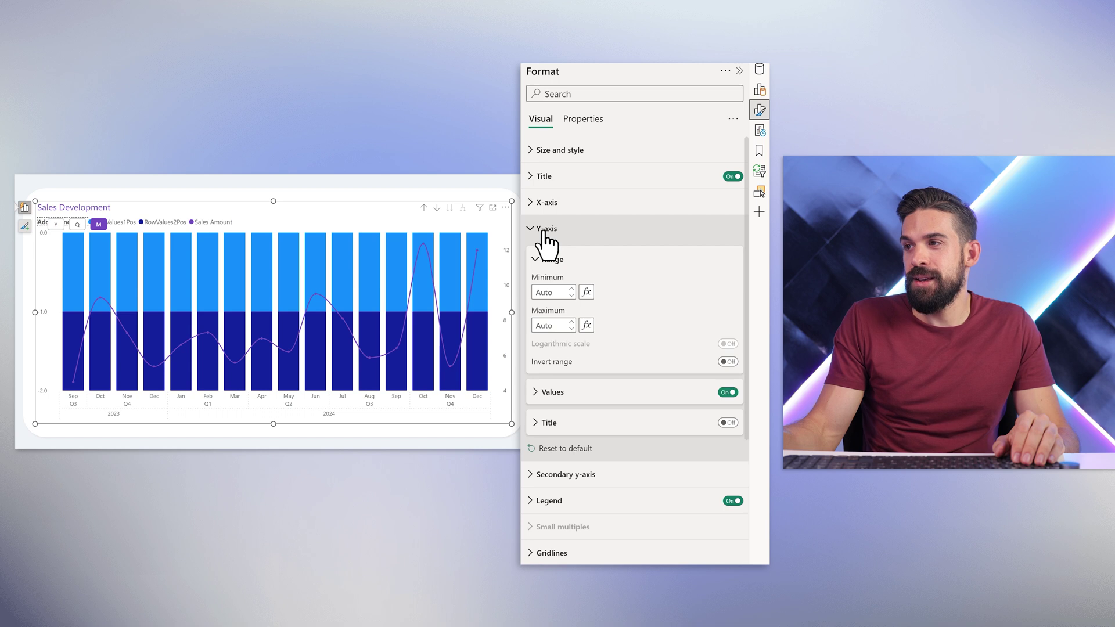
pyautogui.click(551, 325)
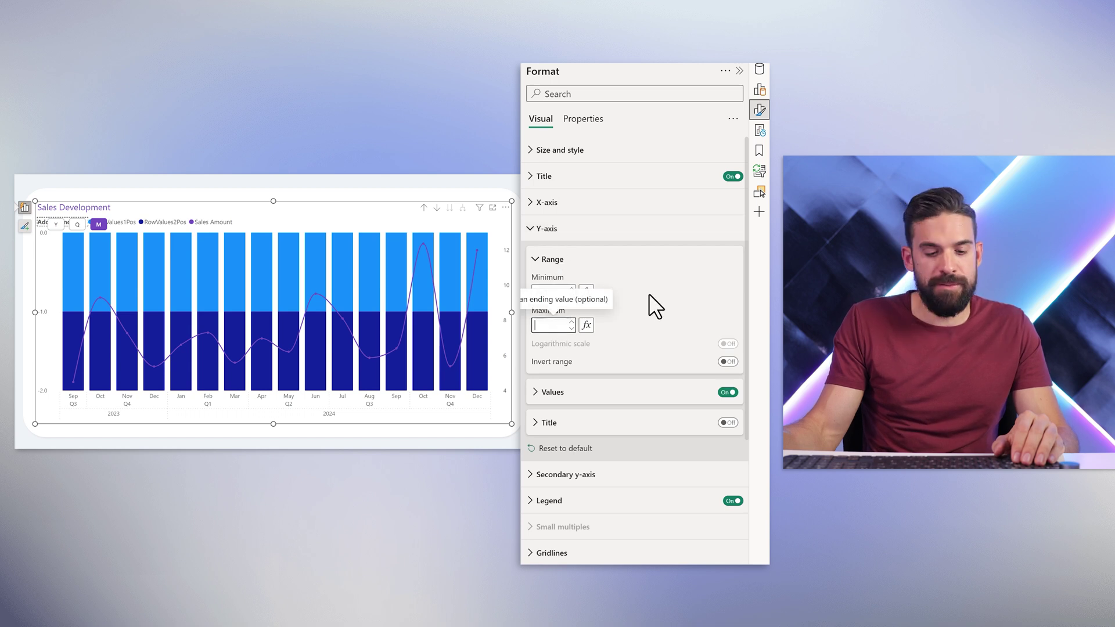
pyautogui.write('6')
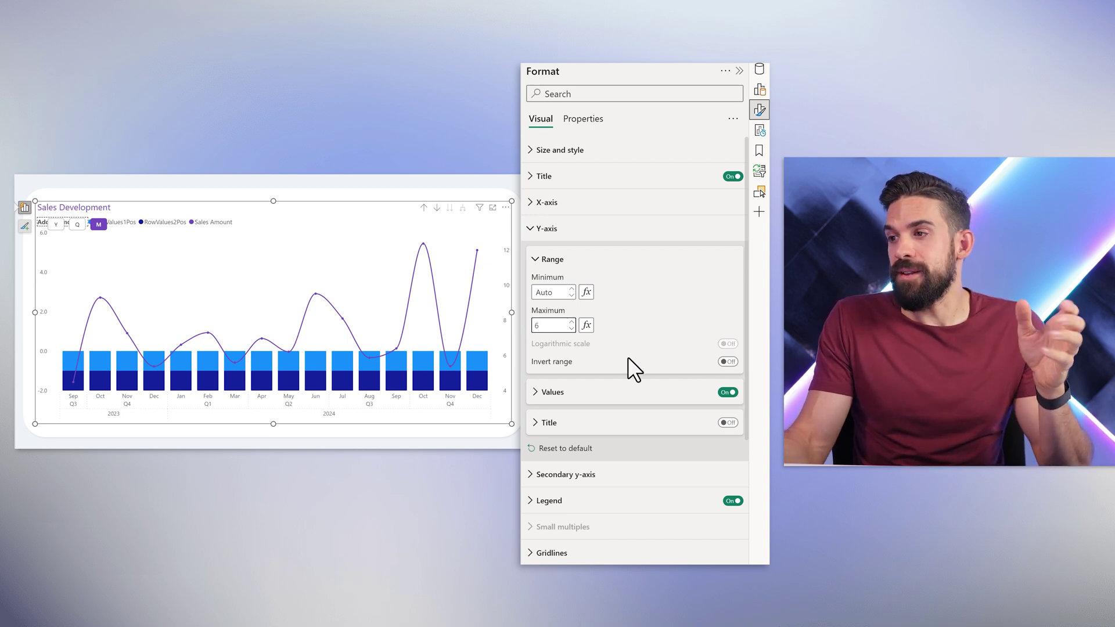
# - Set the column color of both the RowValues1Pos and RowValues2Pos series to white
pyautogui.scroll(-3, 595, 493)
pyautogui.click(598, 486)
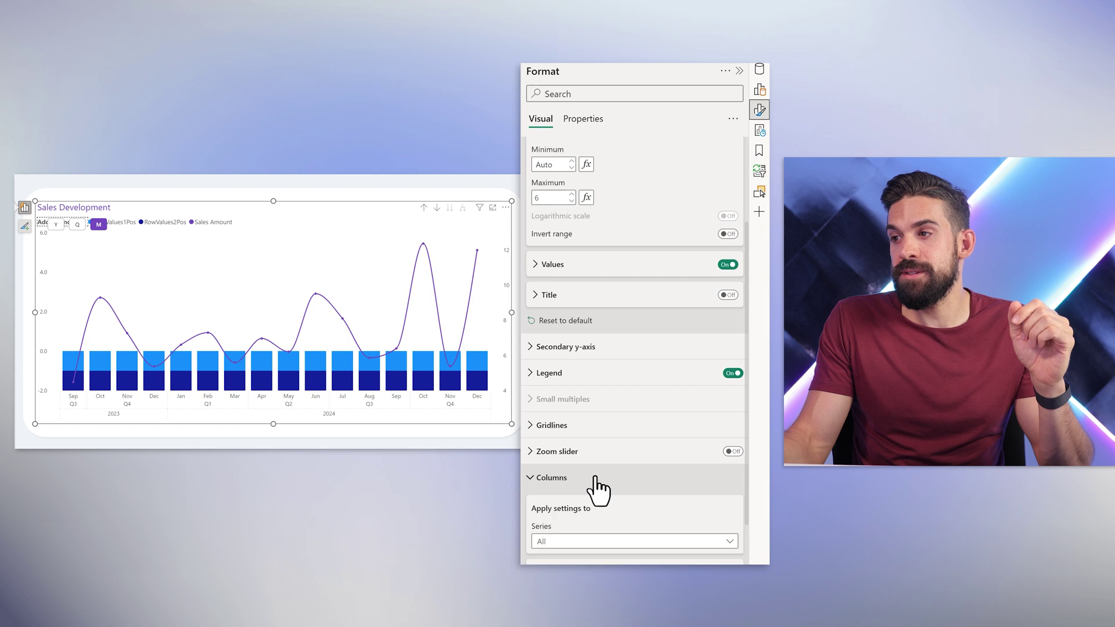
pyautogui.scroll(-3, 595, 472)
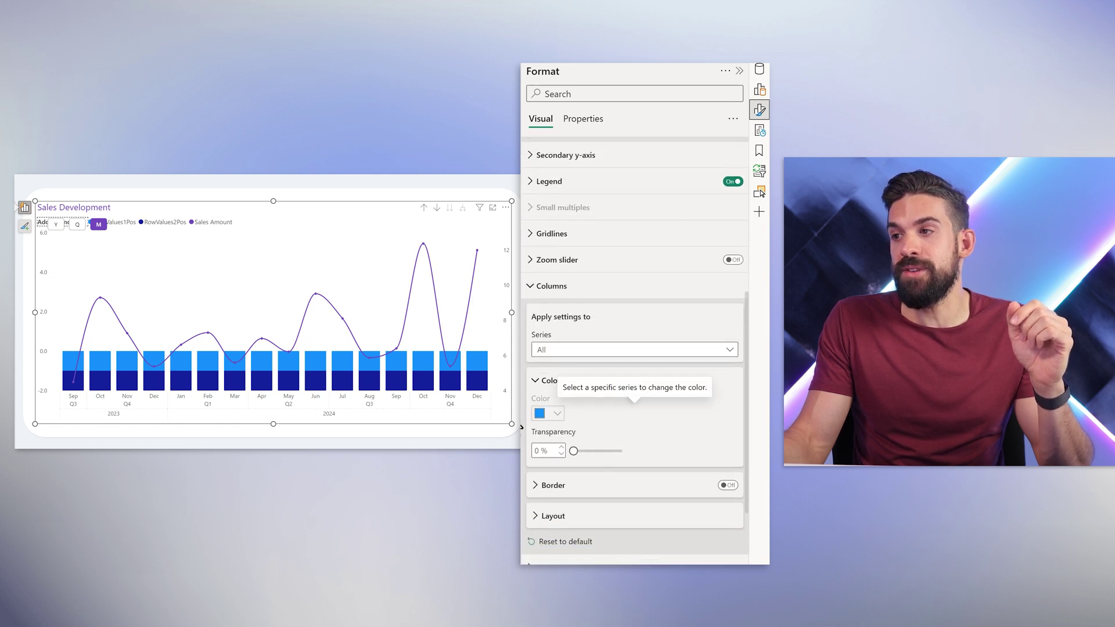
pyautogui.click(577, 350)
pyautogui.click(575, 381)
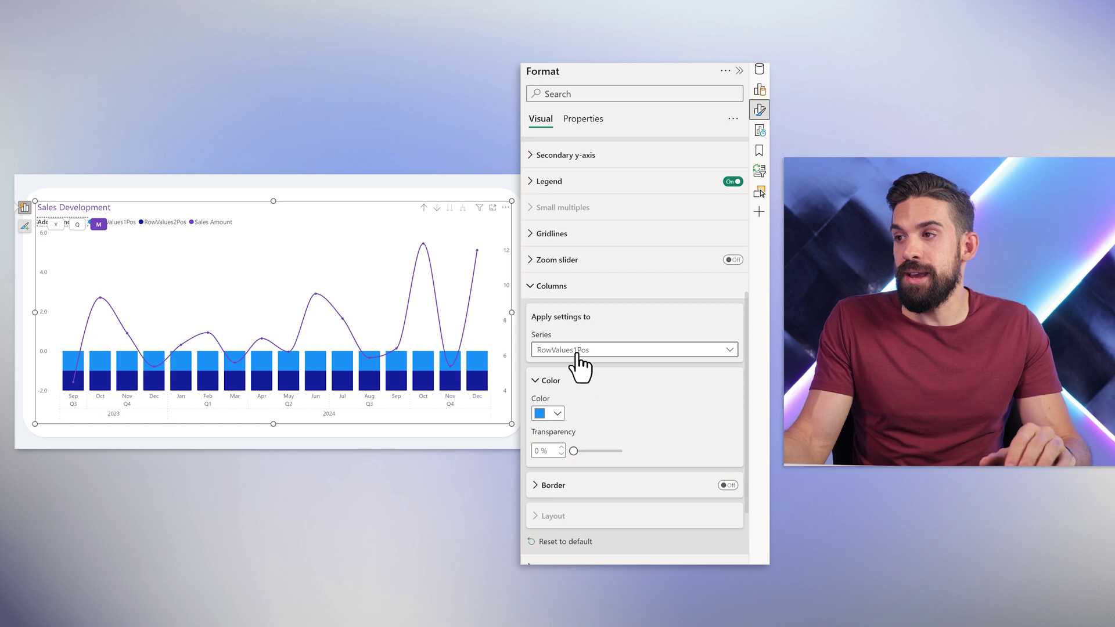
pyautogui.click(549, 414)
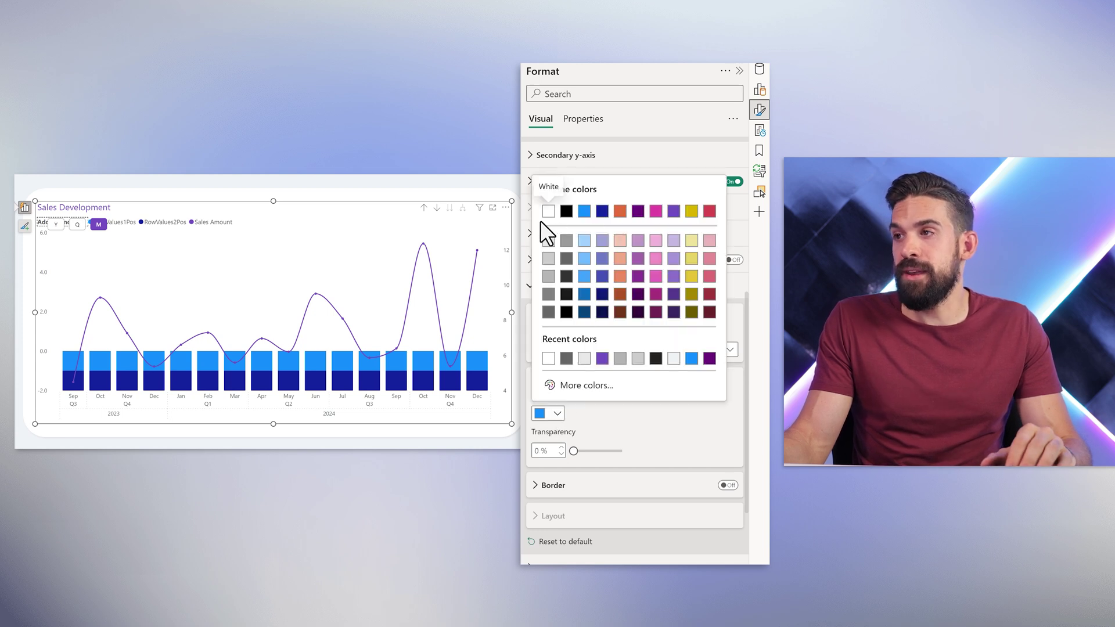
pyautogui.click(584, 358)
pyautogui.click(590, 353)
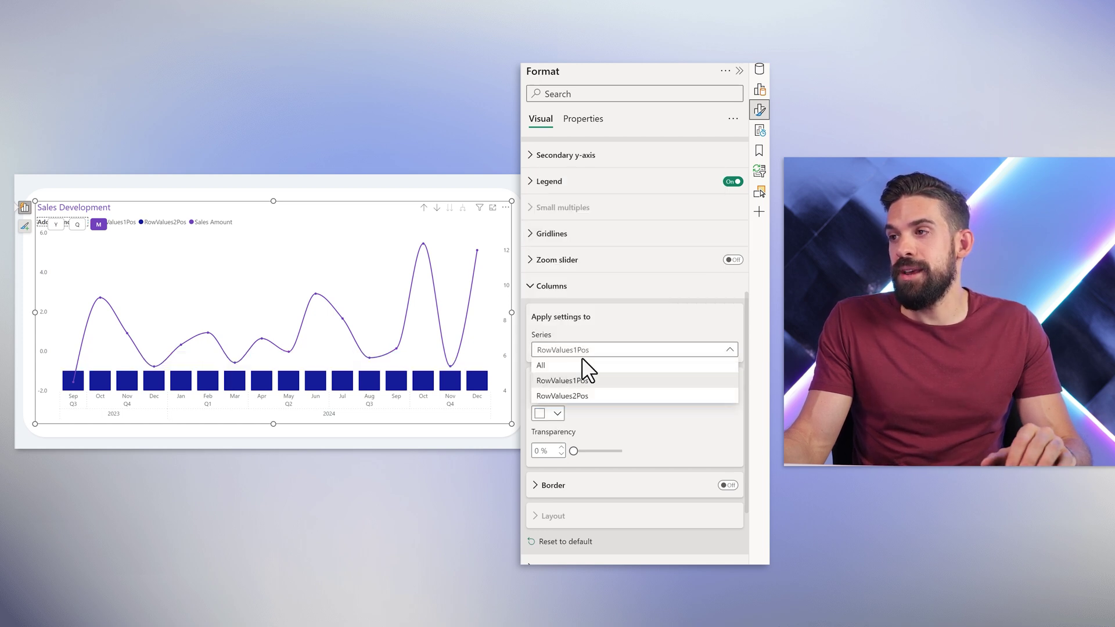
pyautogui.click(571, 407)
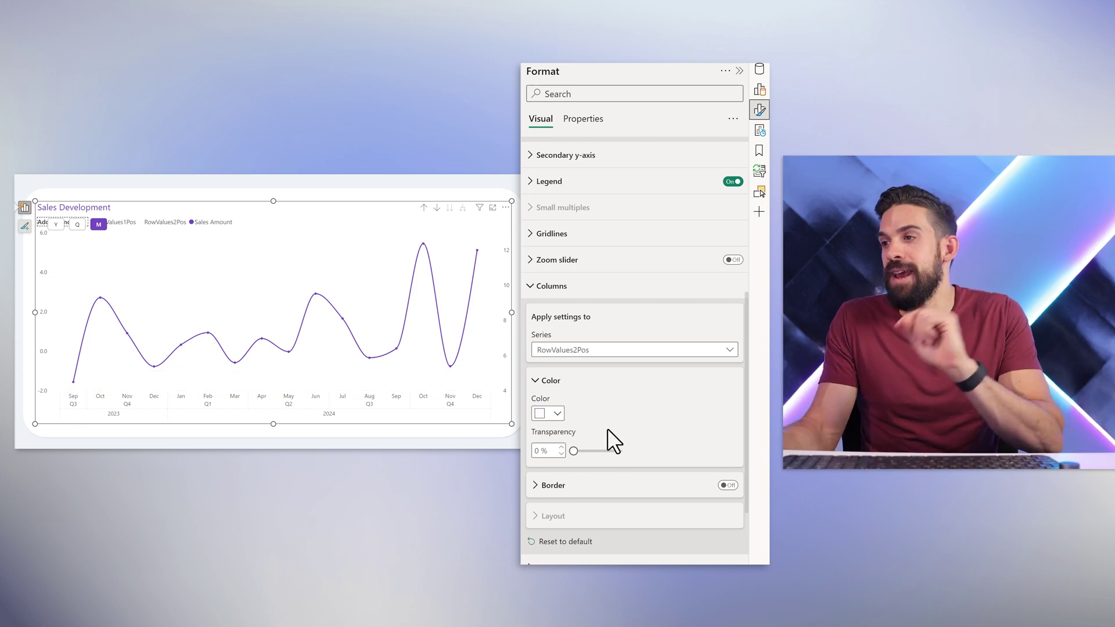
# - Turn on column borders for all series and set the border width to 0.5 px
pyautogui.click(622, 352)
pyautogui.click(598, 365)
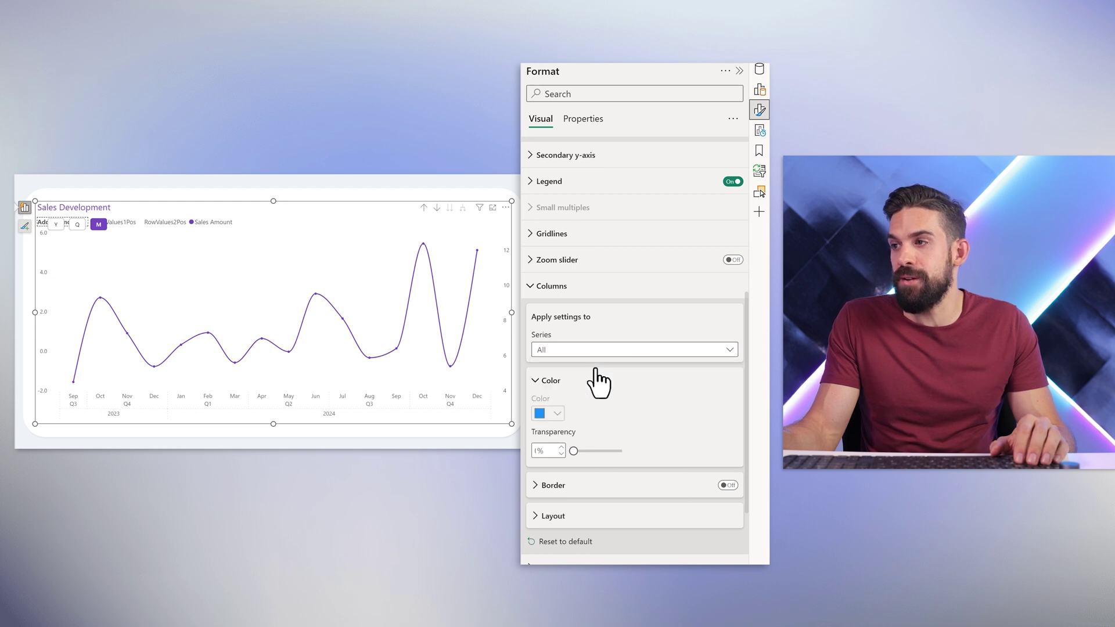
pyautogui.click(727, 486)
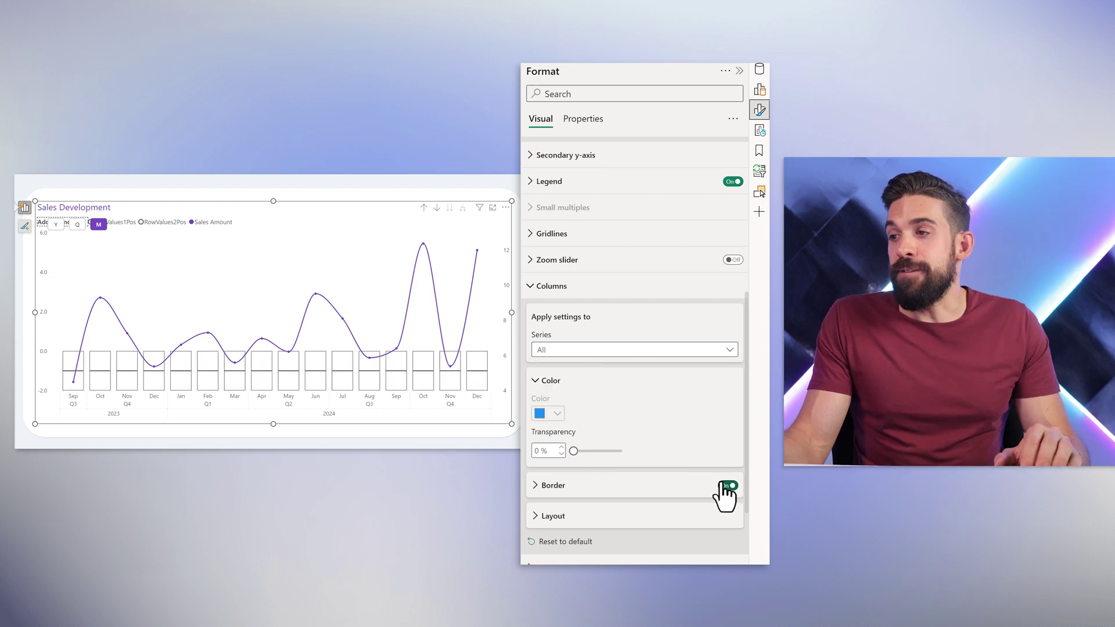
pyautogui.click(553, 487)
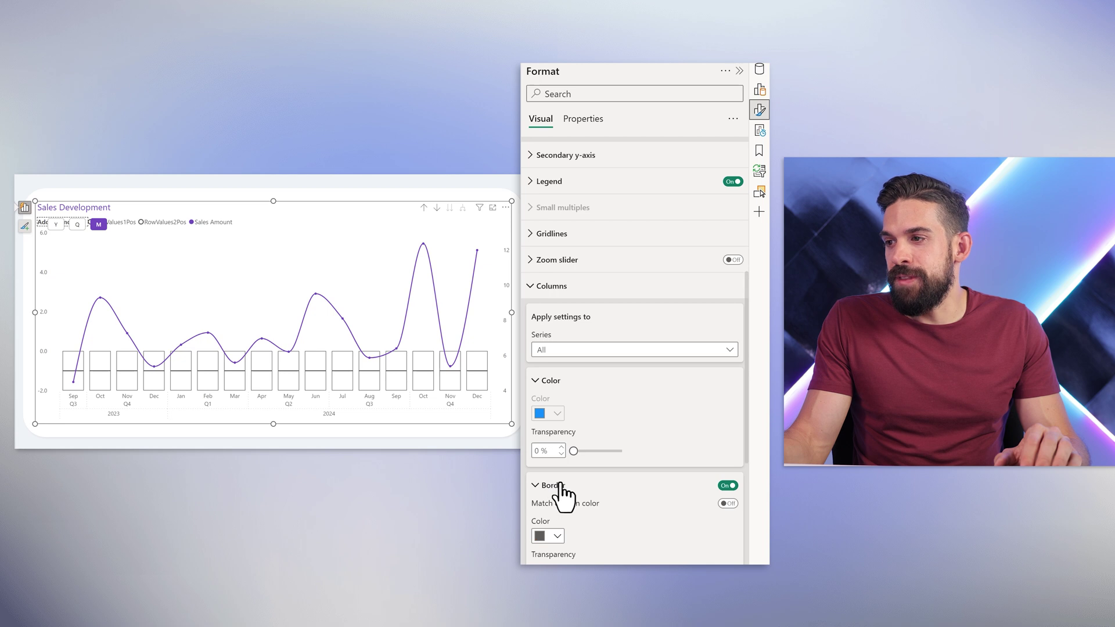
pyautogui.scroll(-3, 560, 497)
pyautogui.doubleClick(549, 482)
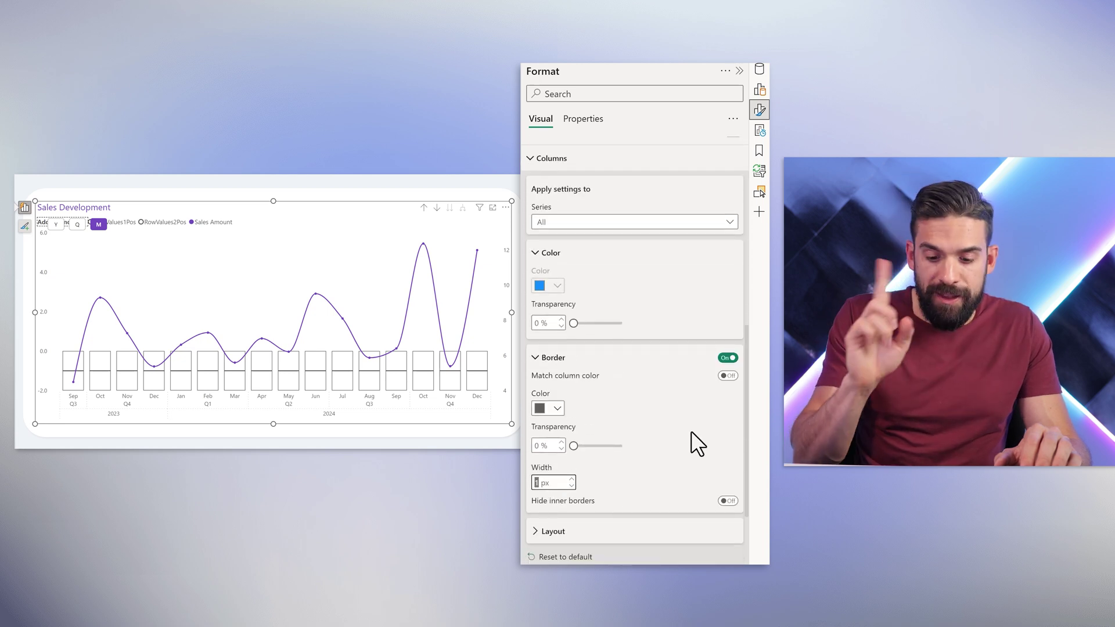
pyautogui.write('0')
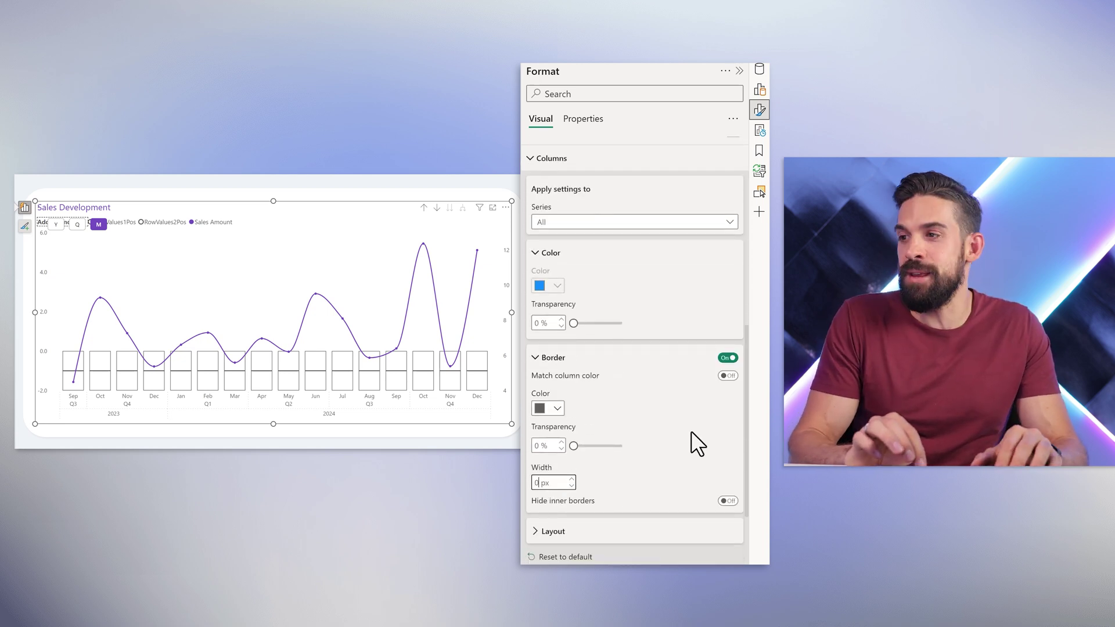
pyautogui.write('.5')
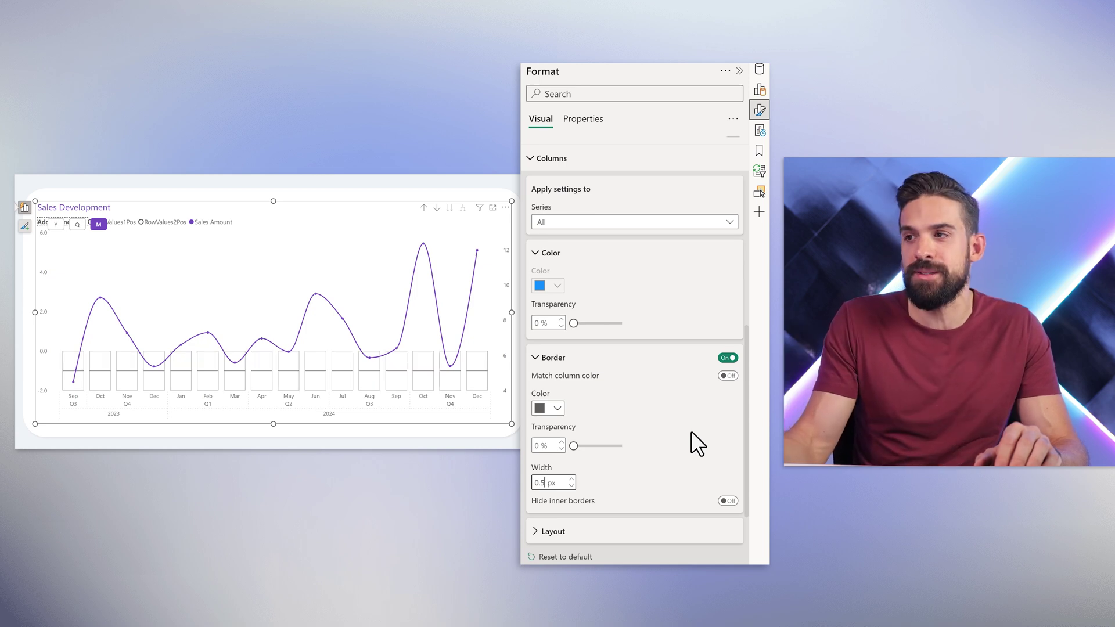
# - Set the column layout to 5 px of space between series and 10% between categories
pyautogui.click(556, 537)
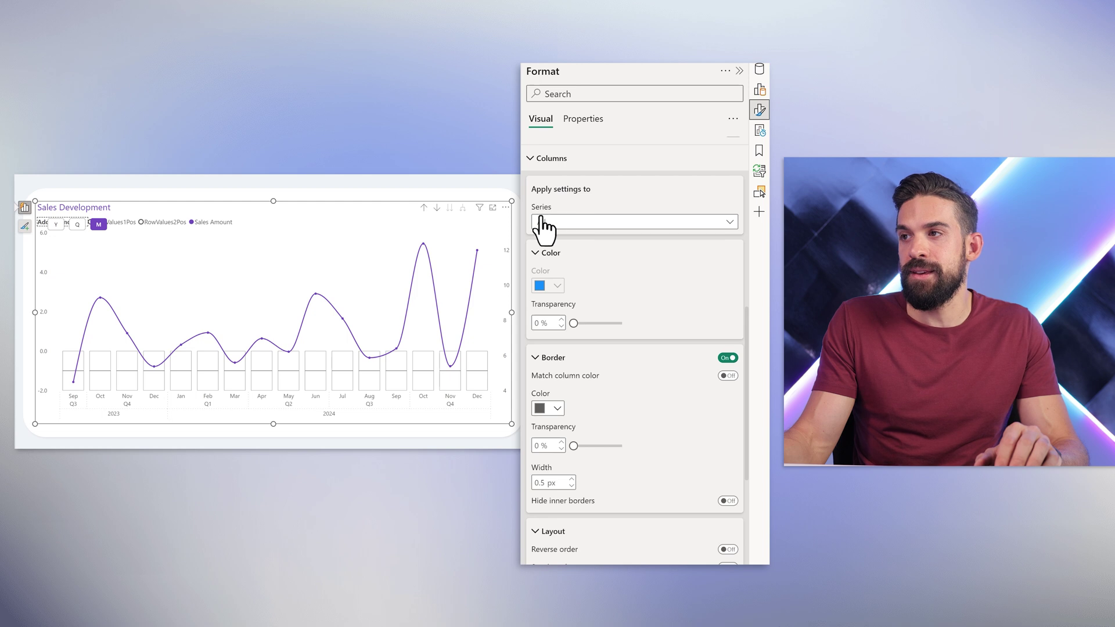
pyautogui.scroll(-3, 641, 365)
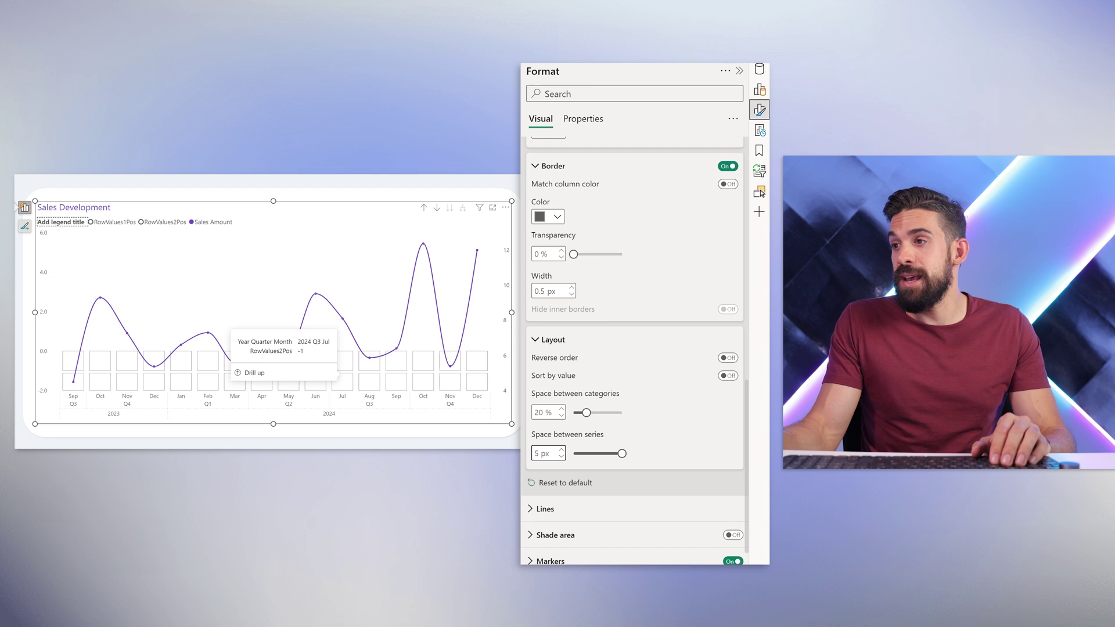
pyautogui.moveTo(583, 413); pyautogui.dragTo(579, 414)
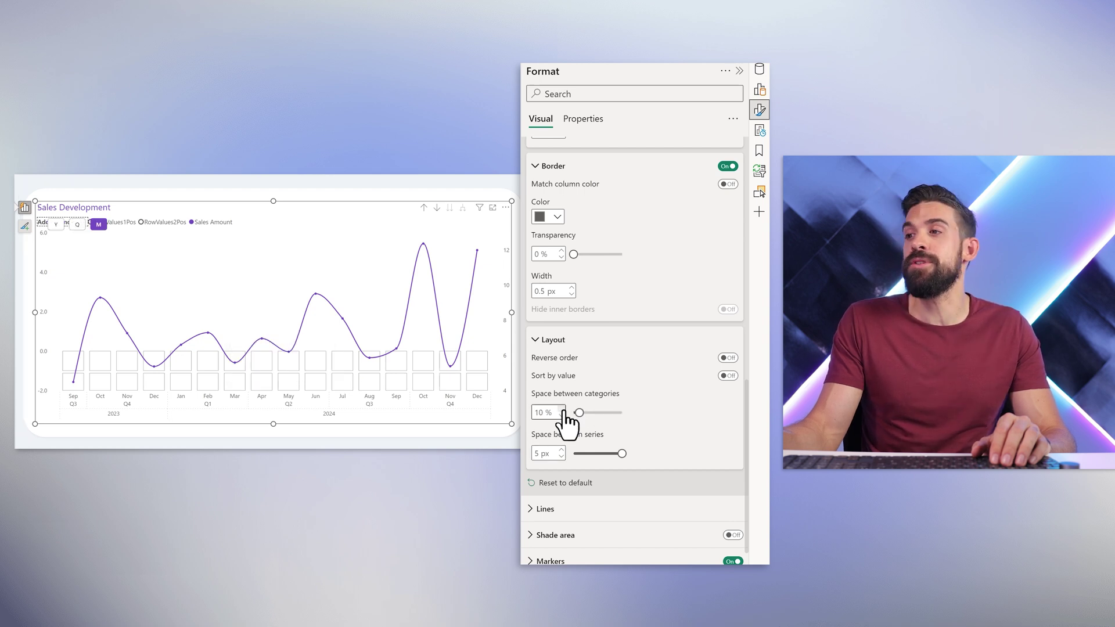
pyautogui.doubleClick(560, 409)
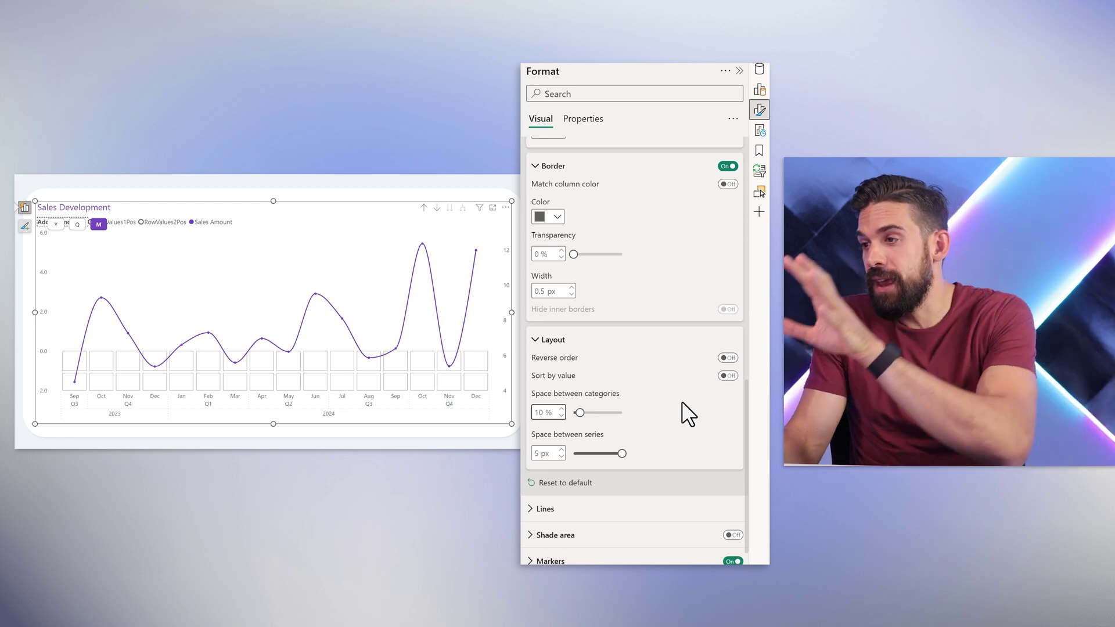
pyautogui.click(504, 405)
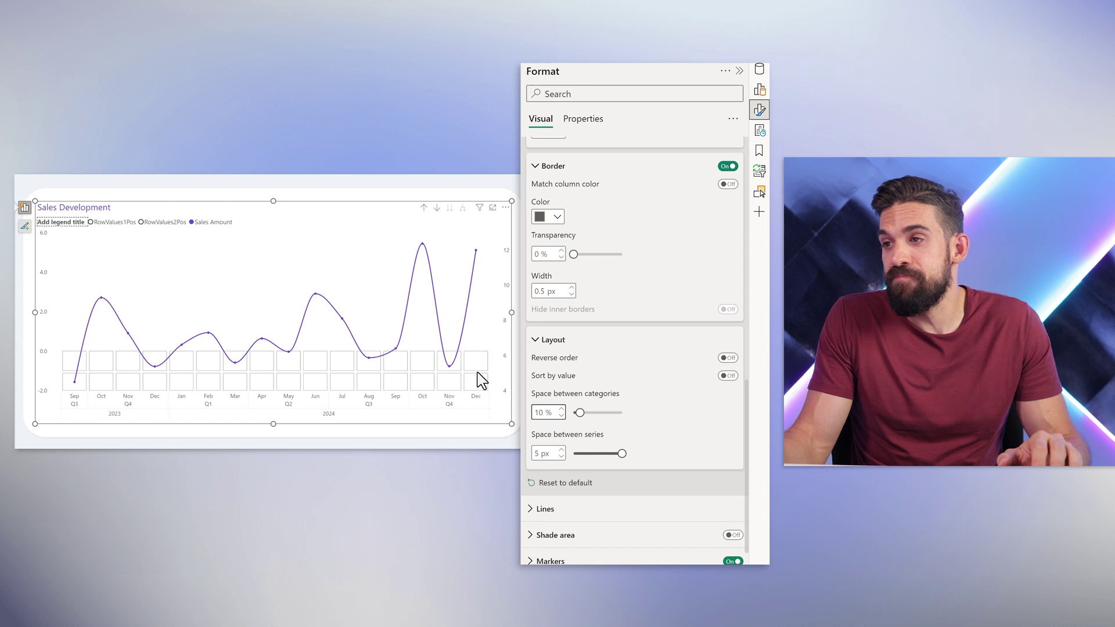
pyautogui.press('alt')
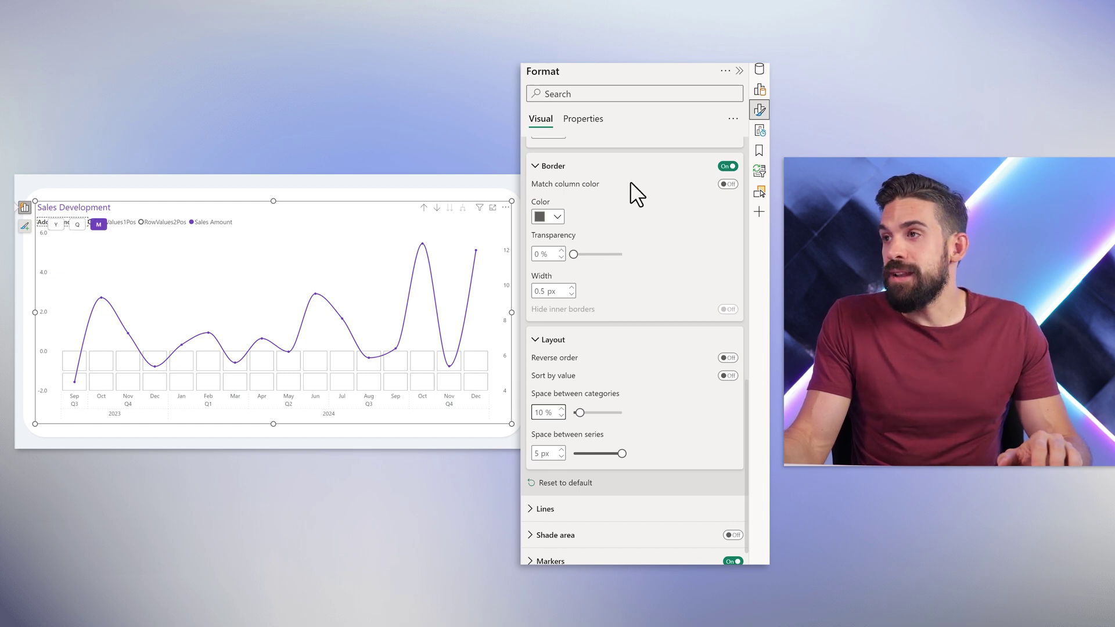
# - Turn on data labels for all series of the Sales Development chart and show their settings
pyautogui.click(571, 170)
pyautogui.scroll(5, 584, 218)
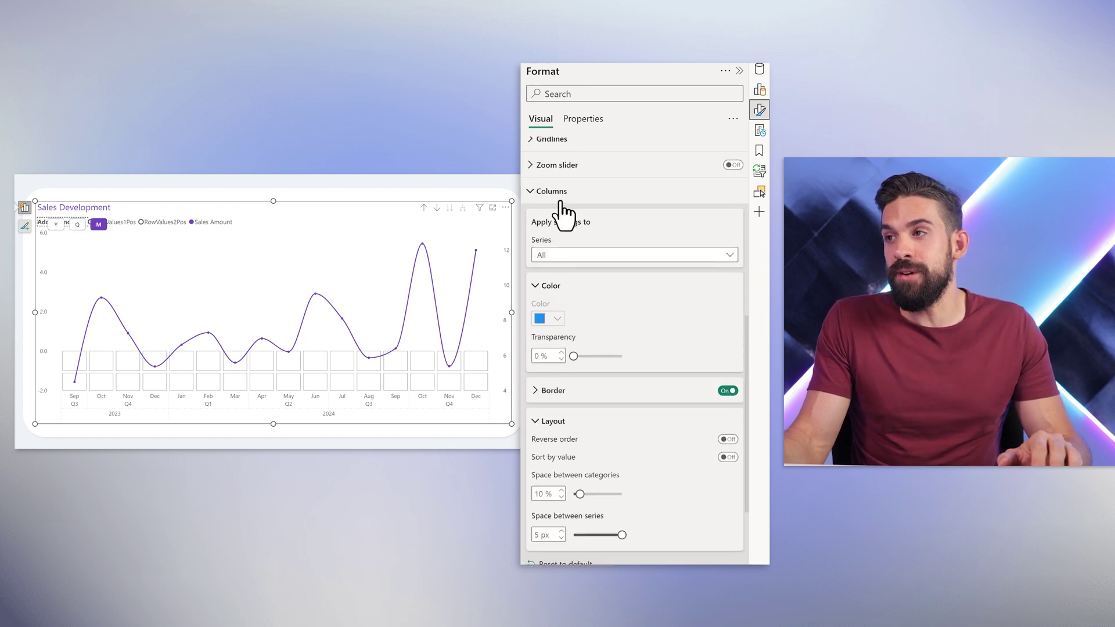
pyautogui.click(562, 194)
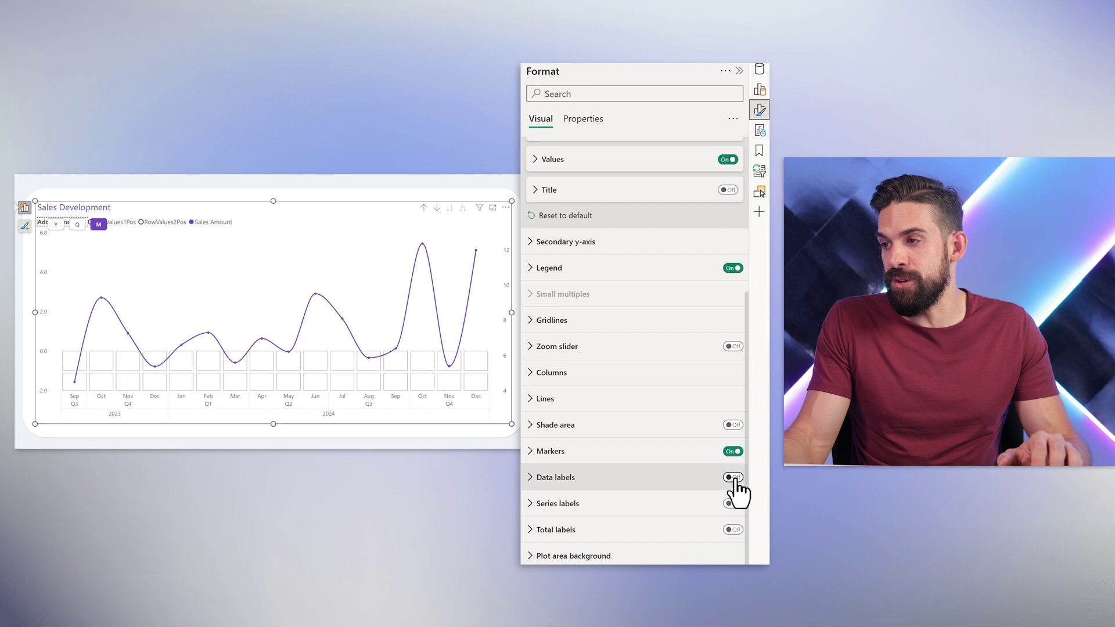
pyautogui.click(570, 477)
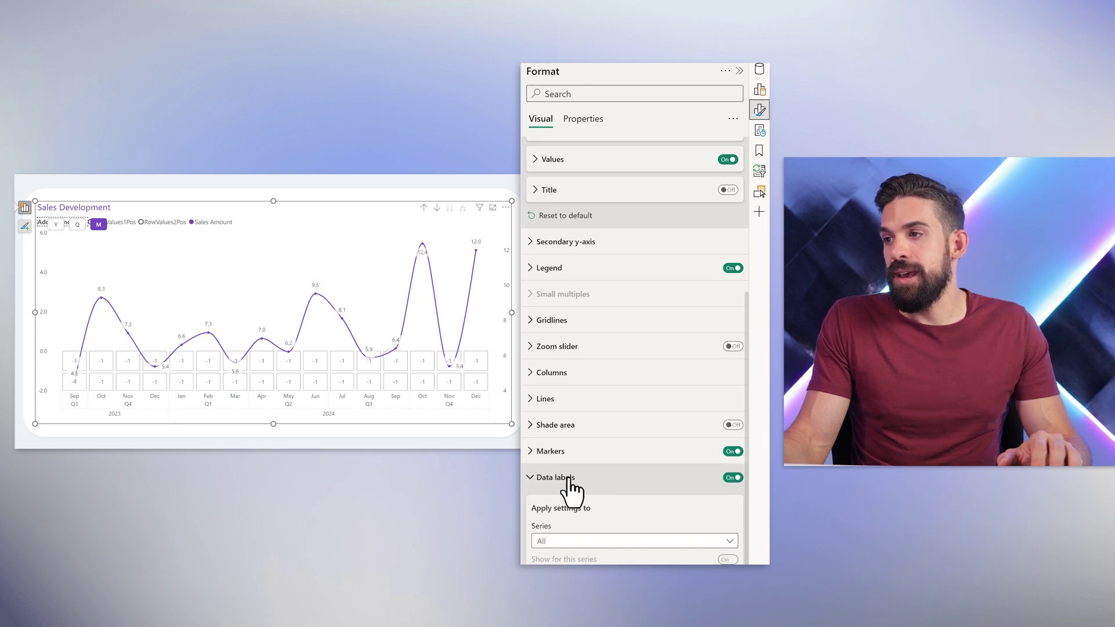
pyautogui.scroll(-5, 618, 496)
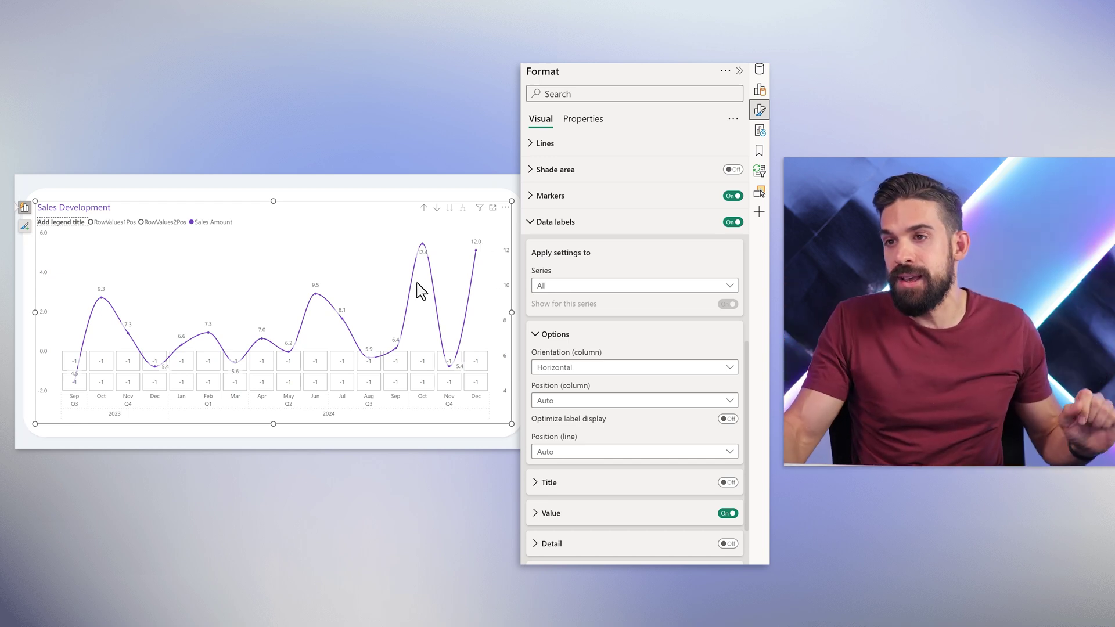
pyautogui.press('alt')
# - Set the data label value field of the RowValues1Pos series to the RowValues1Text measure
pyautogui.click(562, 286)
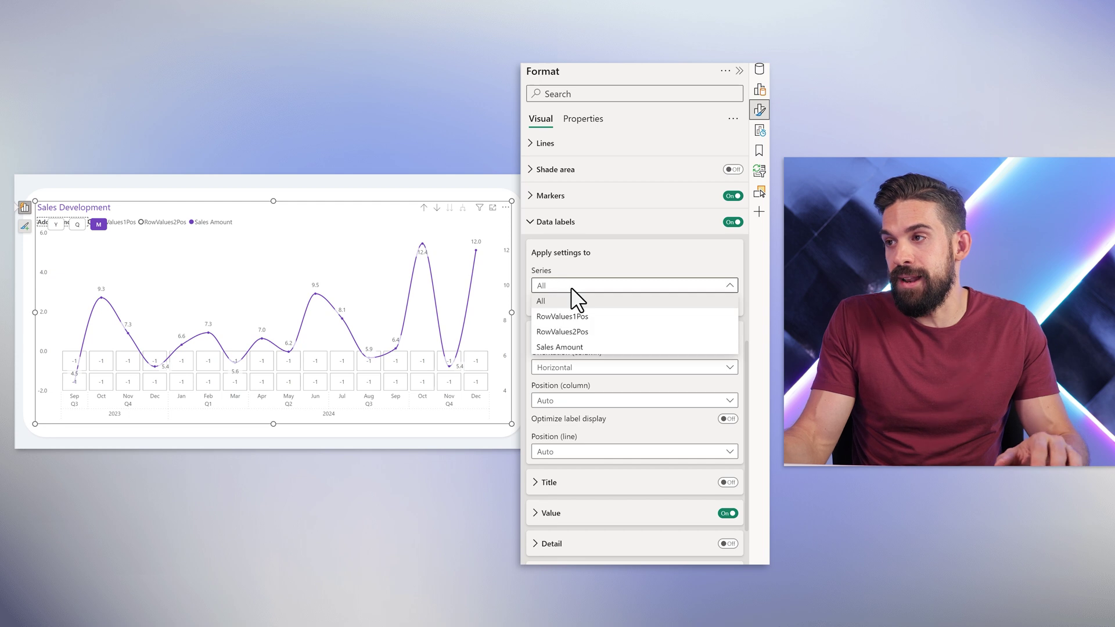
pyautogui.click(559, 327)
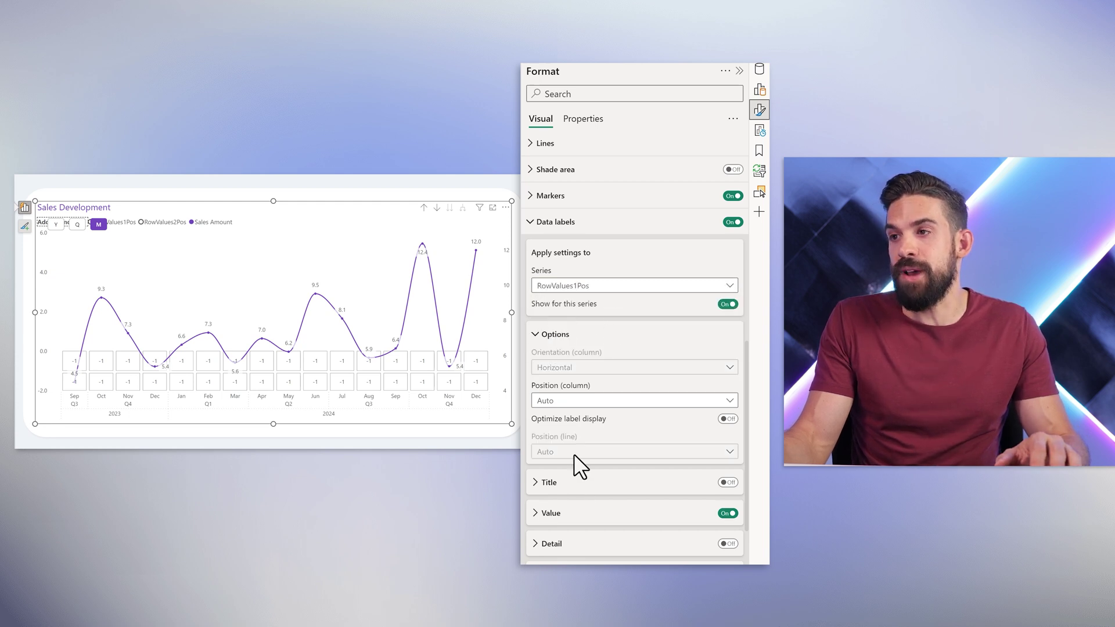
pyautogui.click(555, 335)
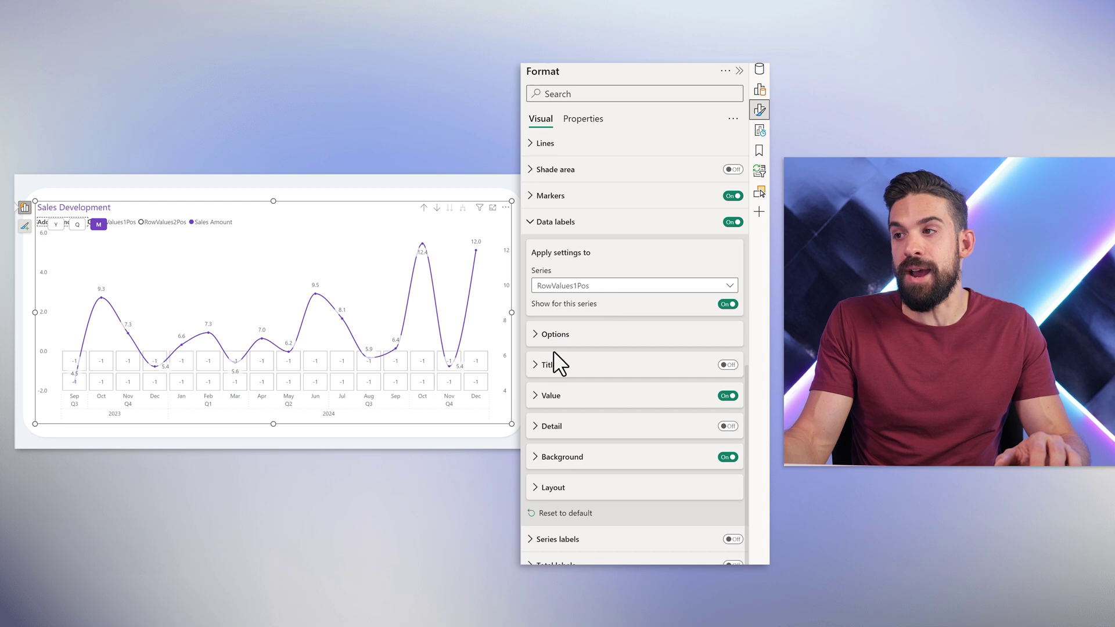
pyautogui.click(558, 397)
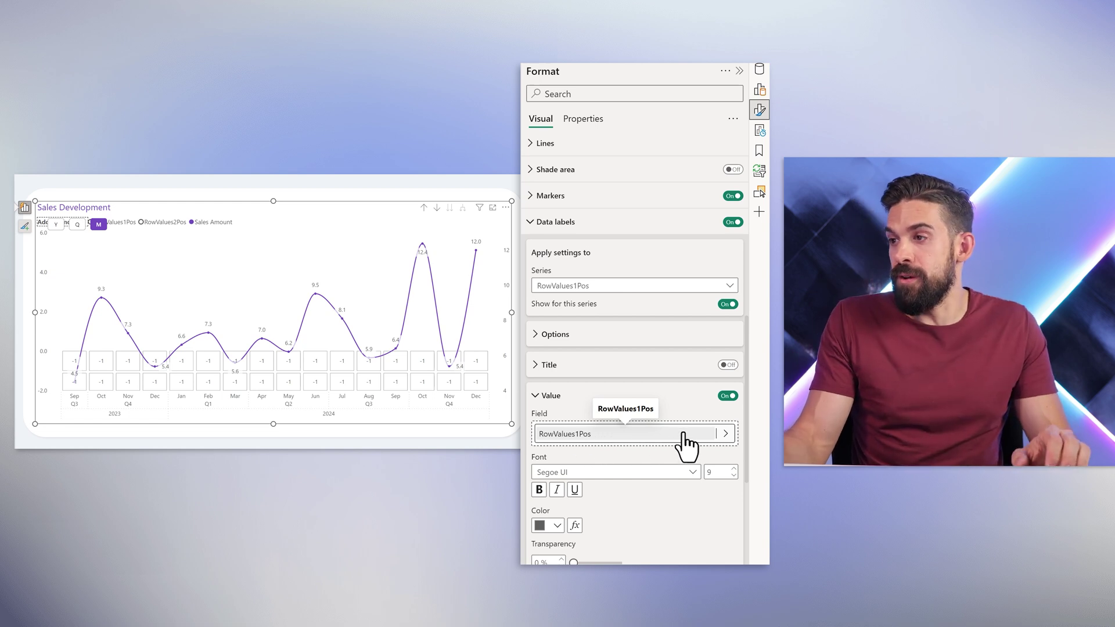
pyautogui.click(726, 434)
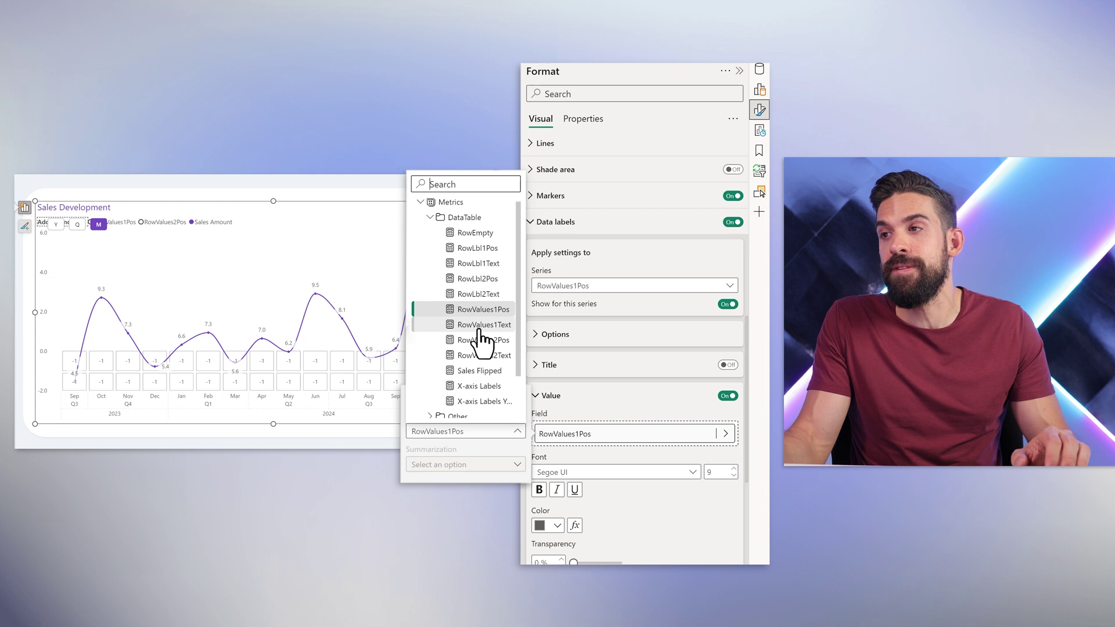
pyautogui.click(479, 325)
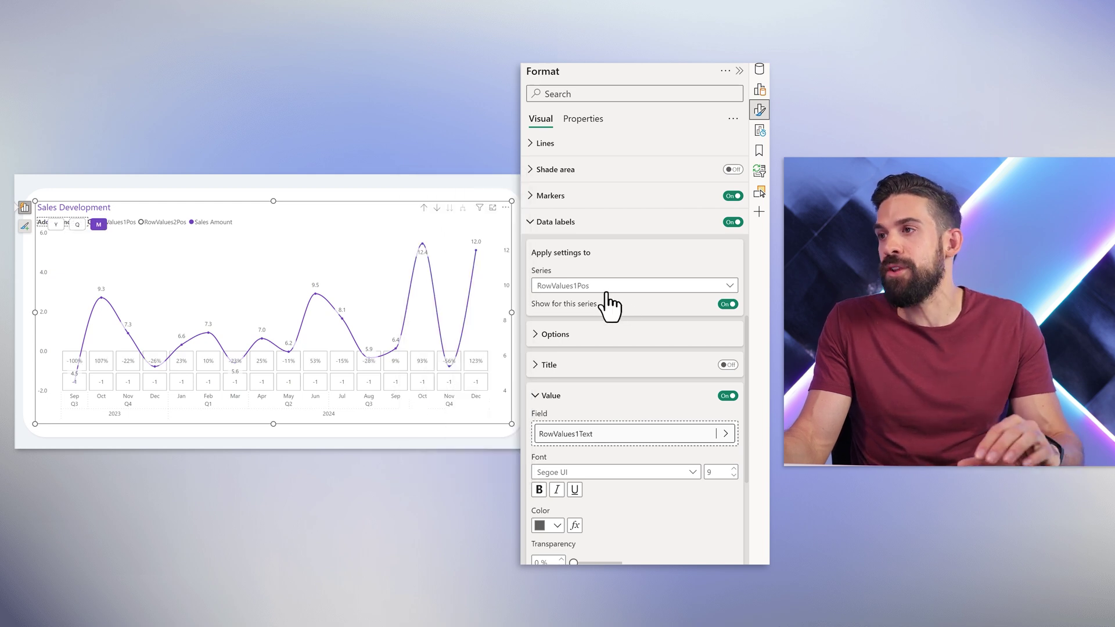
# - Set the data label value field of the RowValues2Pos series to the RowValues2Text measure
pyautogui.click(606, 286)
pyautogui.click(584, 332)
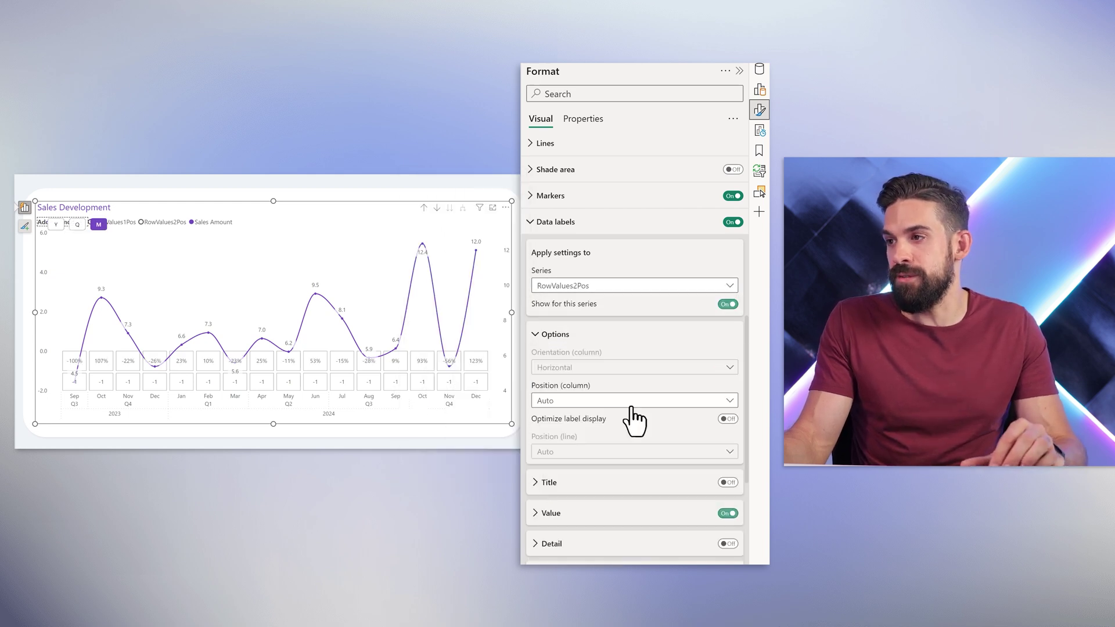
pyautogui.click(552, 514)
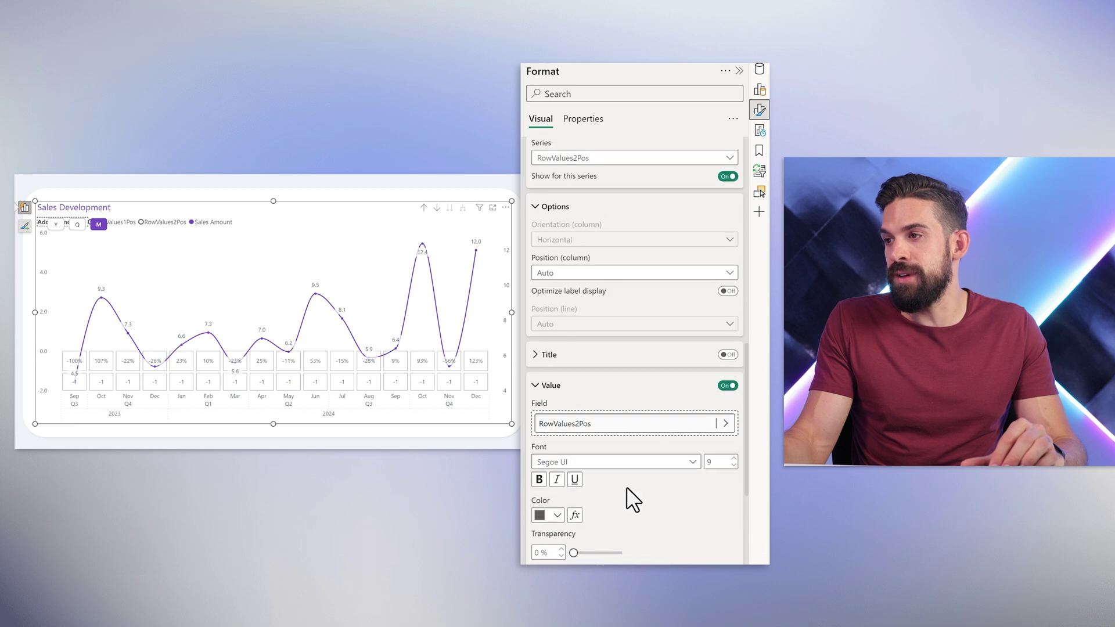
pyautogui.click(725, 423)
pyautogui.scroll(-2, 511, 360)
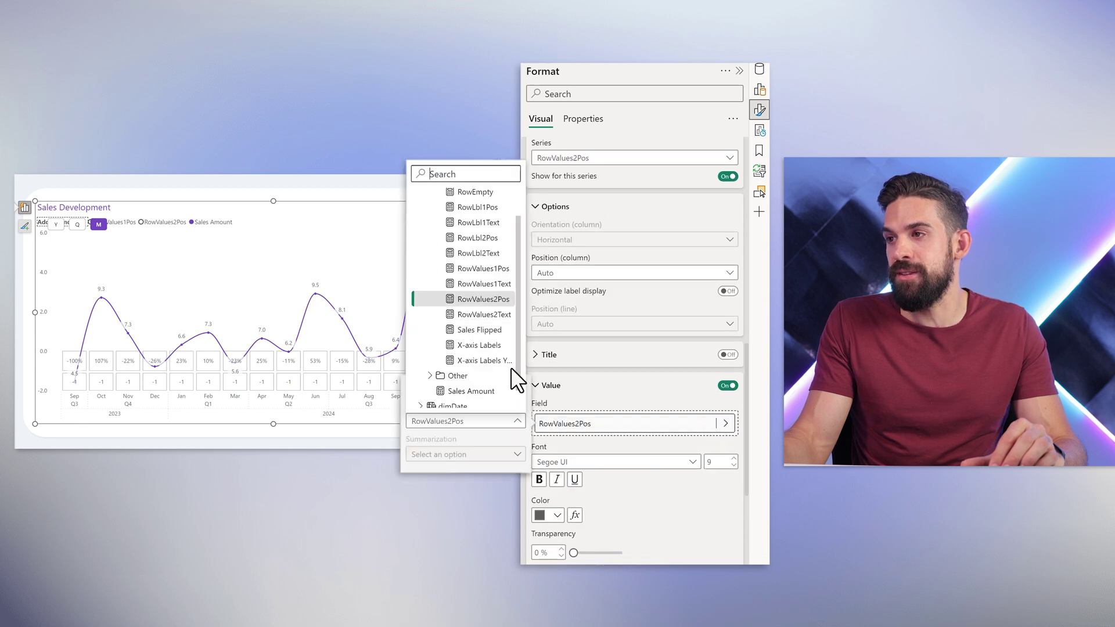
pyautogui.click(483, 314)
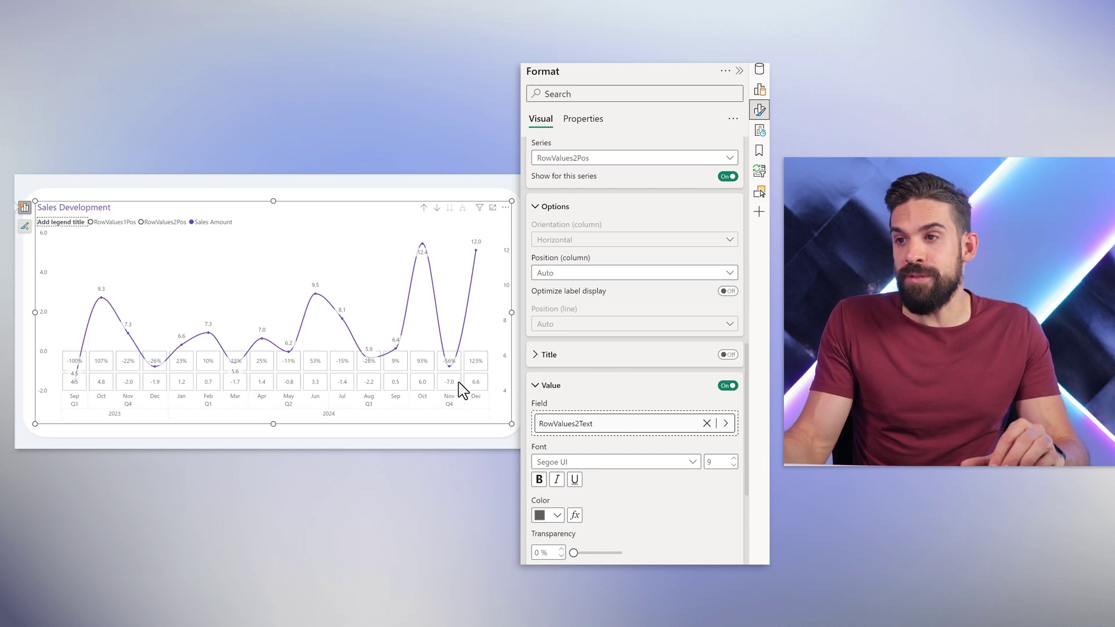
pyautogui.press('alt')
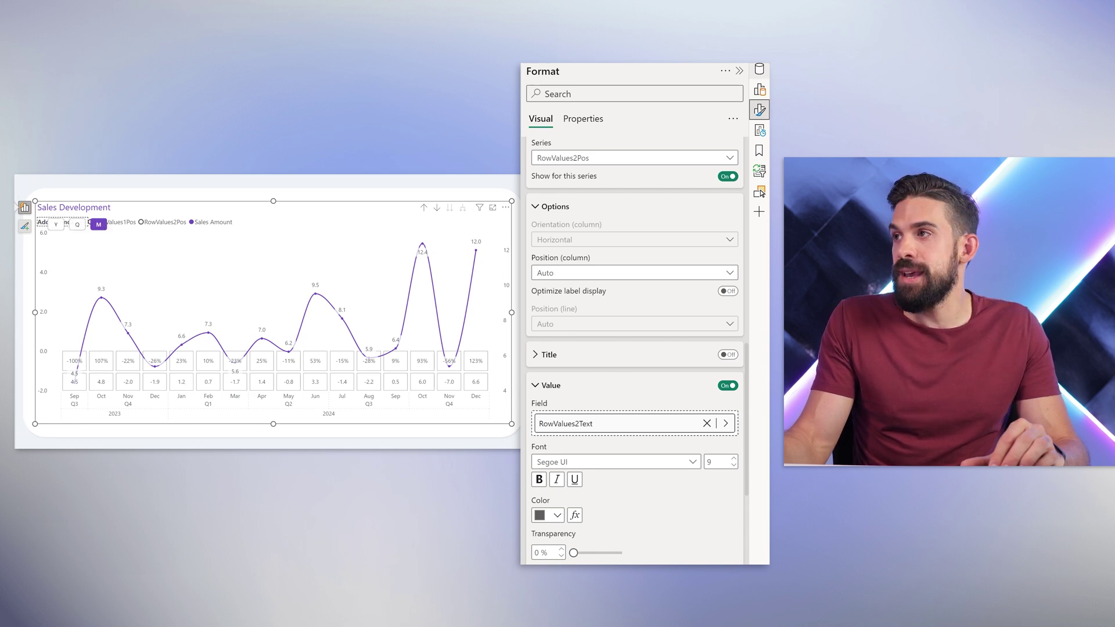
# - Examine the formulas of the RowValues1Pos, RowValues1Text and RowValues2Text measures, including the month and quarter branches of the change calculation
pyautogui.click(759, 71)
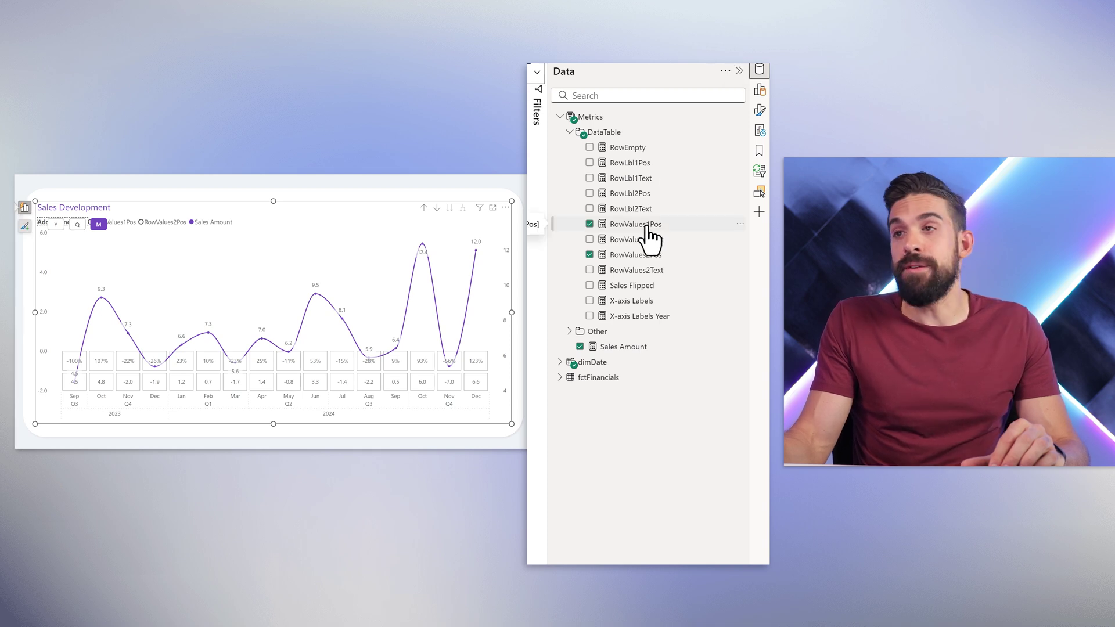
pyautogui.moveTo(625, 225); pyautogui.dragTo(502, 197)
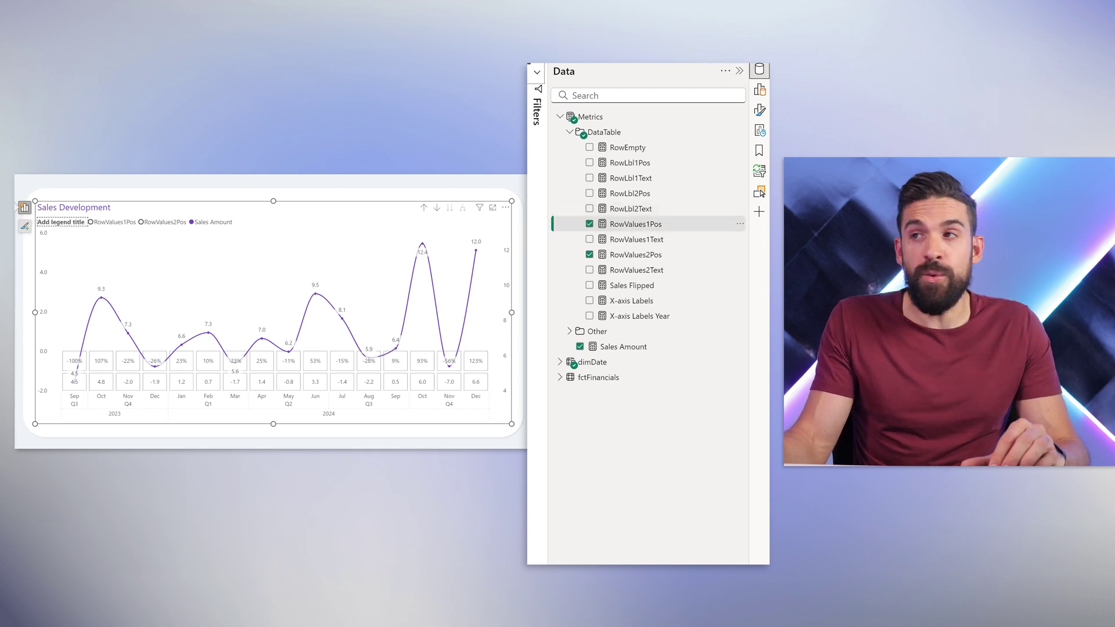
pyautogui.press('alt')
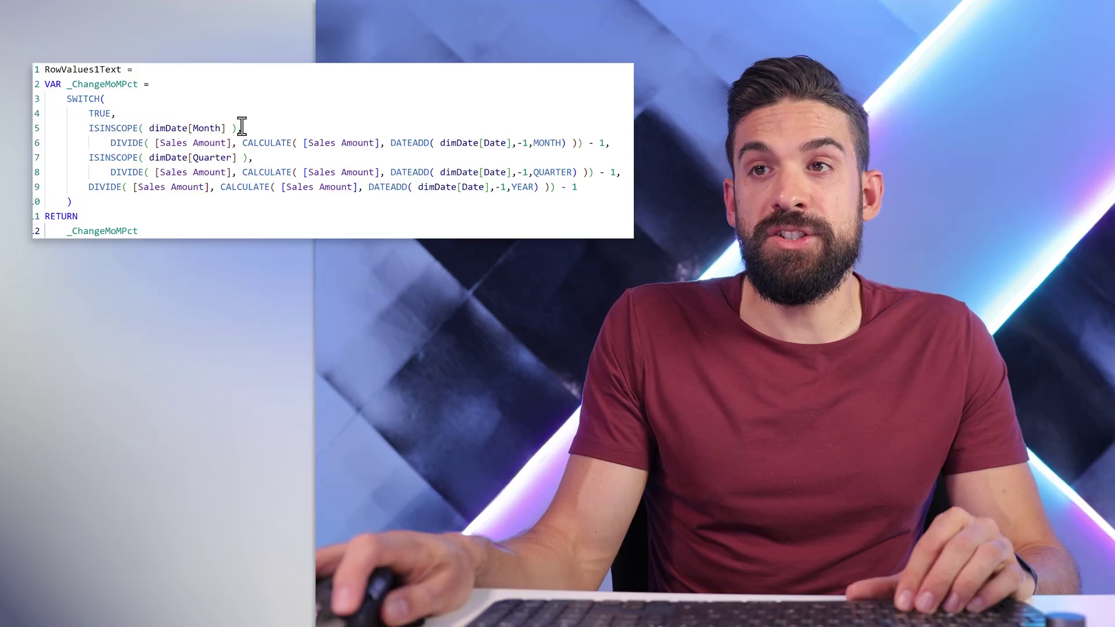
pyautogui.moveTo(241, 127); pyautogui.dragTo(100, 129)
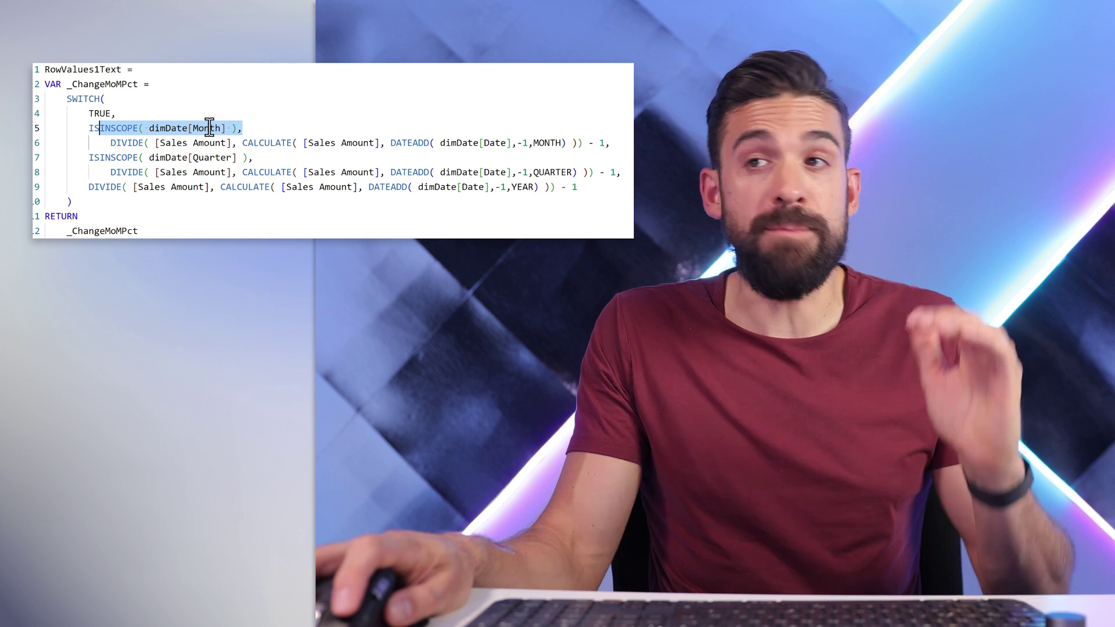
pyautogui.click(420, 144)
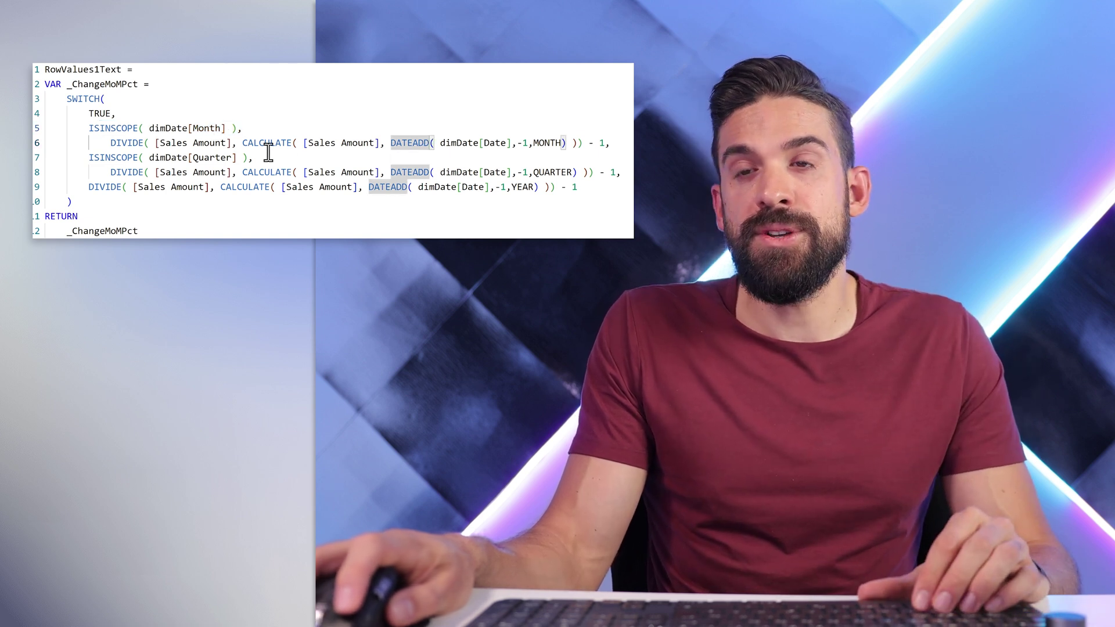
pyautogui.moveTo(150, 143); pyautogui.dragTo(564, 143)
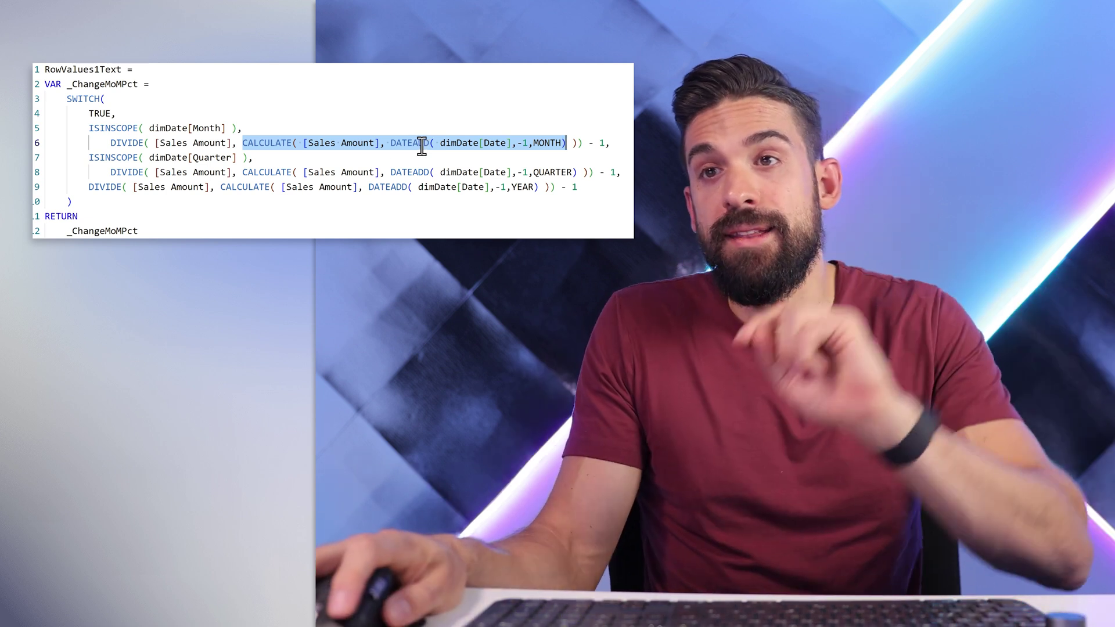
pyautogui.doubleClick(202, 158)
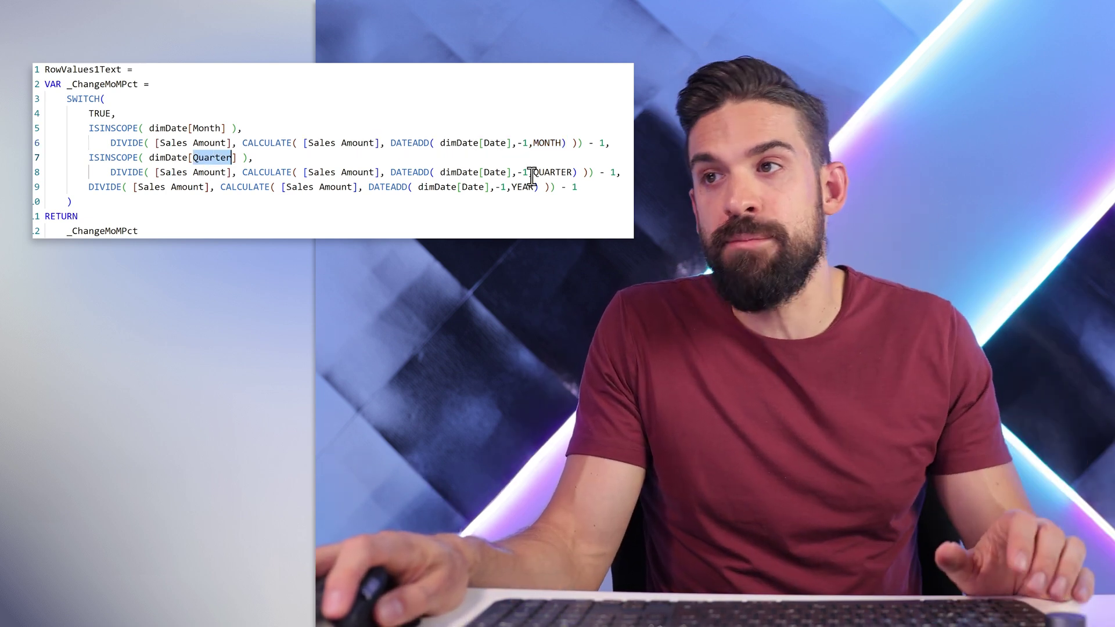
pyautogui.doubleClick(535, 172)
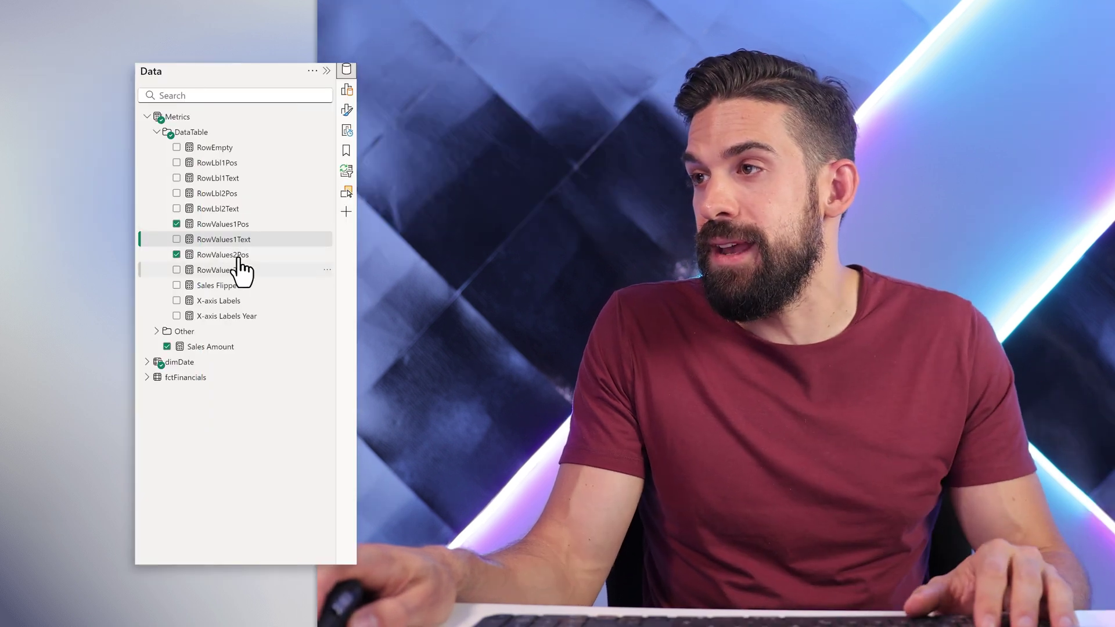
pyautogui.click(240, 268)
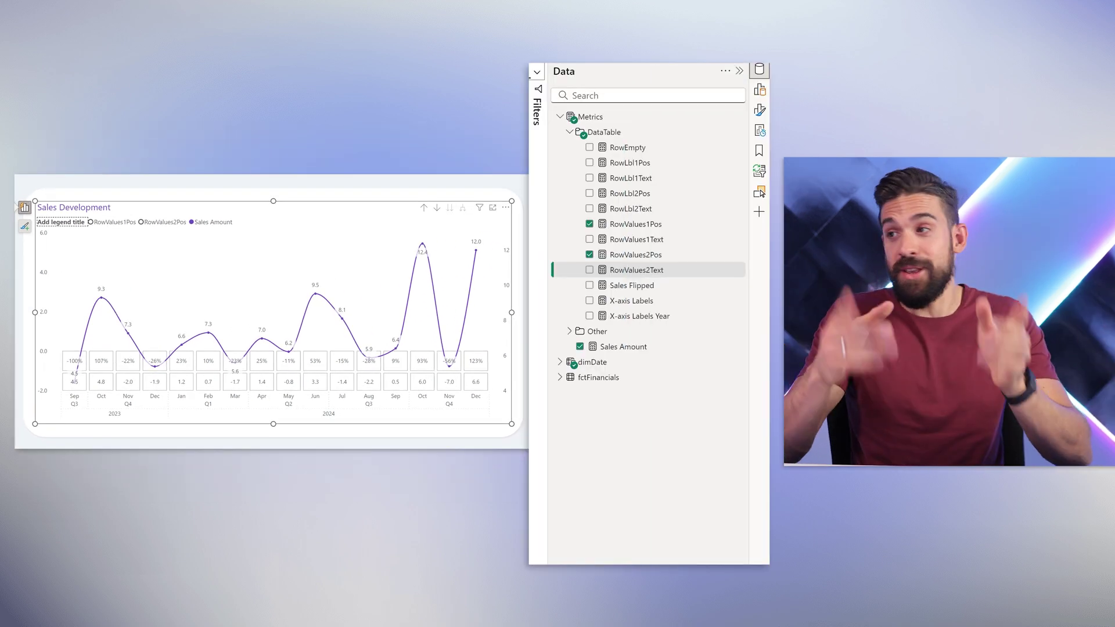
# - Set the multiplier for non-negative sales in the Sales Flipped measure to 1 and add the measure to the chart's line y-axis
pyautogui.click(633, 286)
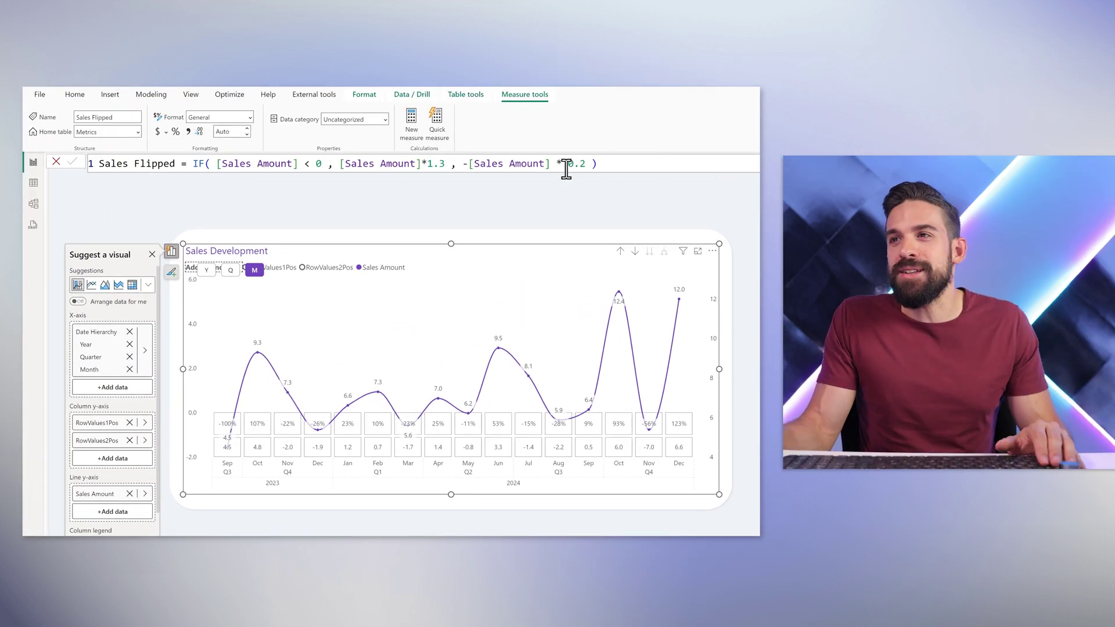
pyautogui.moveTo(569, 164); pyautogui.dragTo(585, 165)
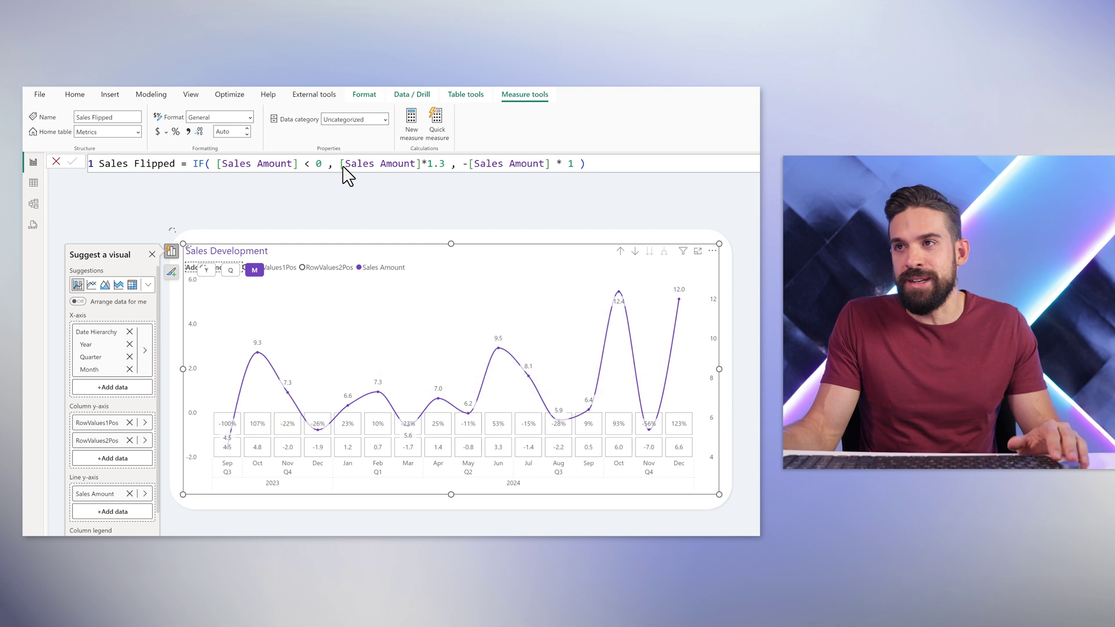
pyautogui.moveTo(641, 291); pyautogui.dragTo(184, 420)
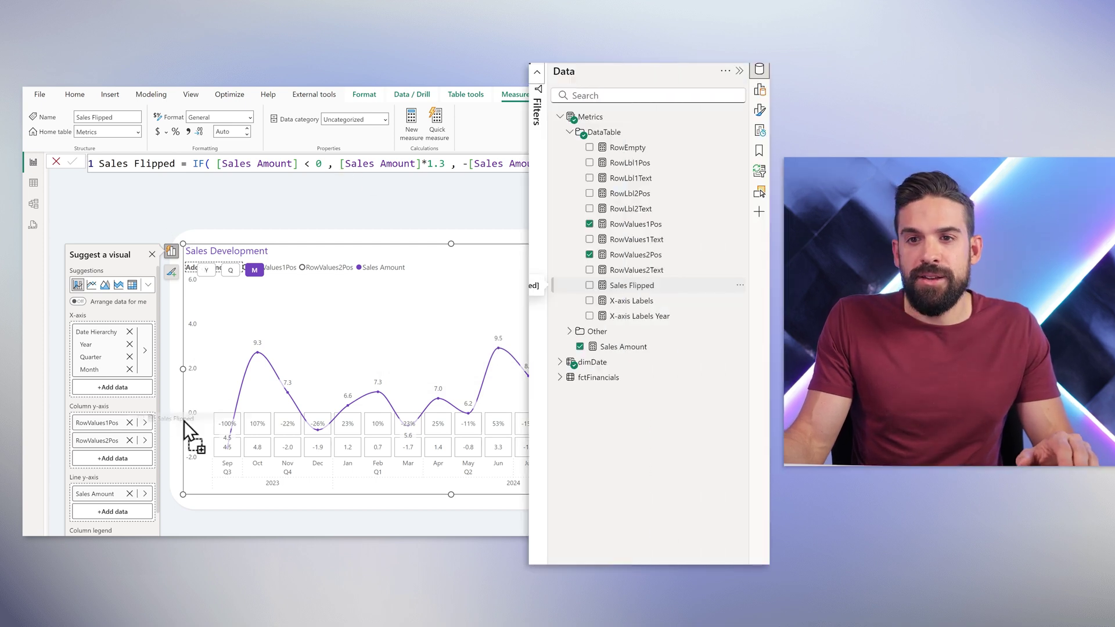
pyautogui.moveTo(103, 508); pyautogui.dragTo(103, 508)
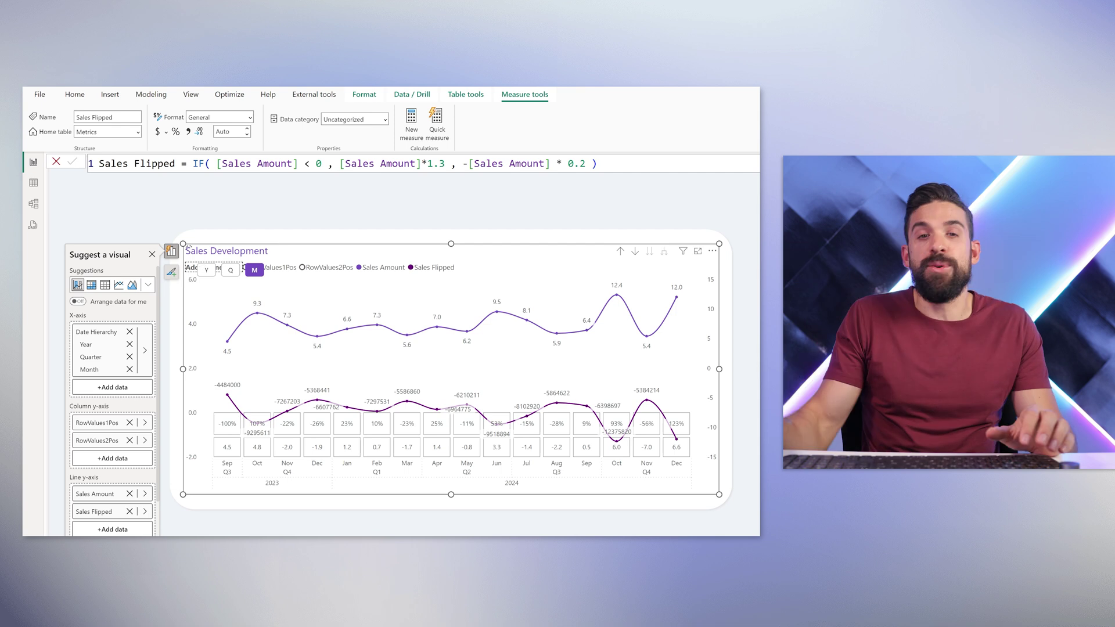
# - Set the multiplier for non-negative sales in the Sales Flipped measure to 0.2 and review its negative-sales condition
pyautogui.press('Return')
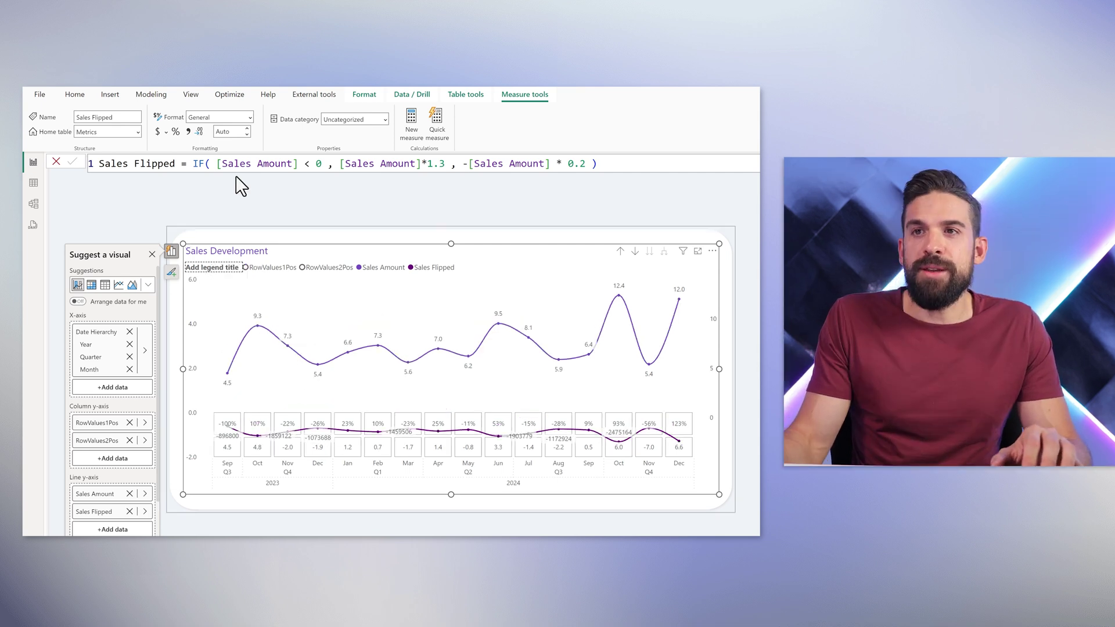
pyautogui.moveTo(222, 163); pyautogui.dragTo(321, 164)
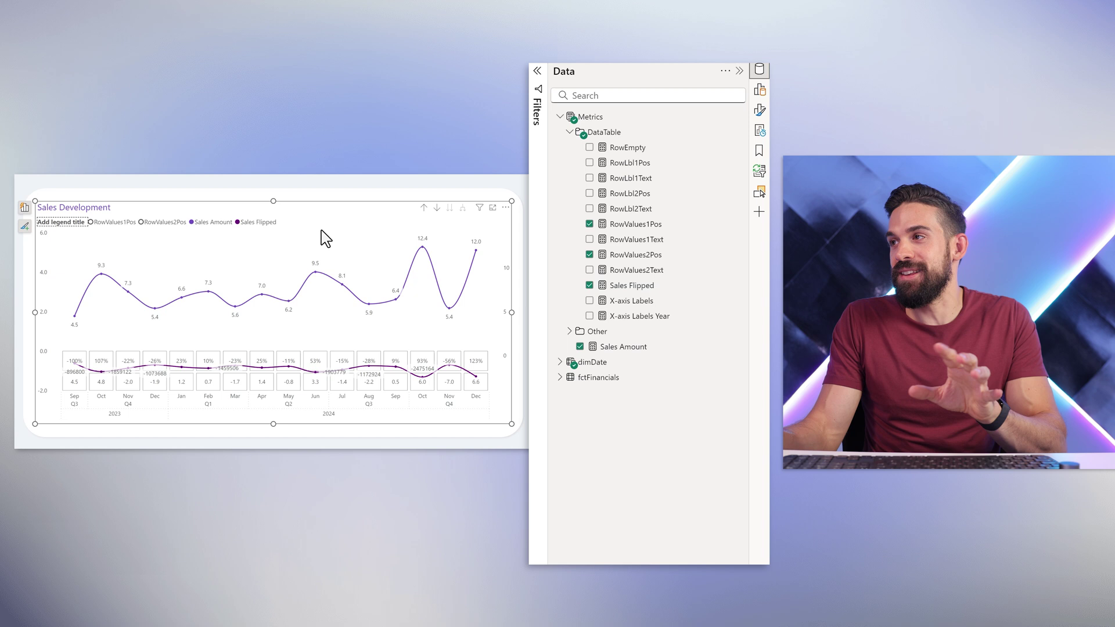
# - Turn off the line of the Sales Flipped series
pyautogui.click(759, 111)
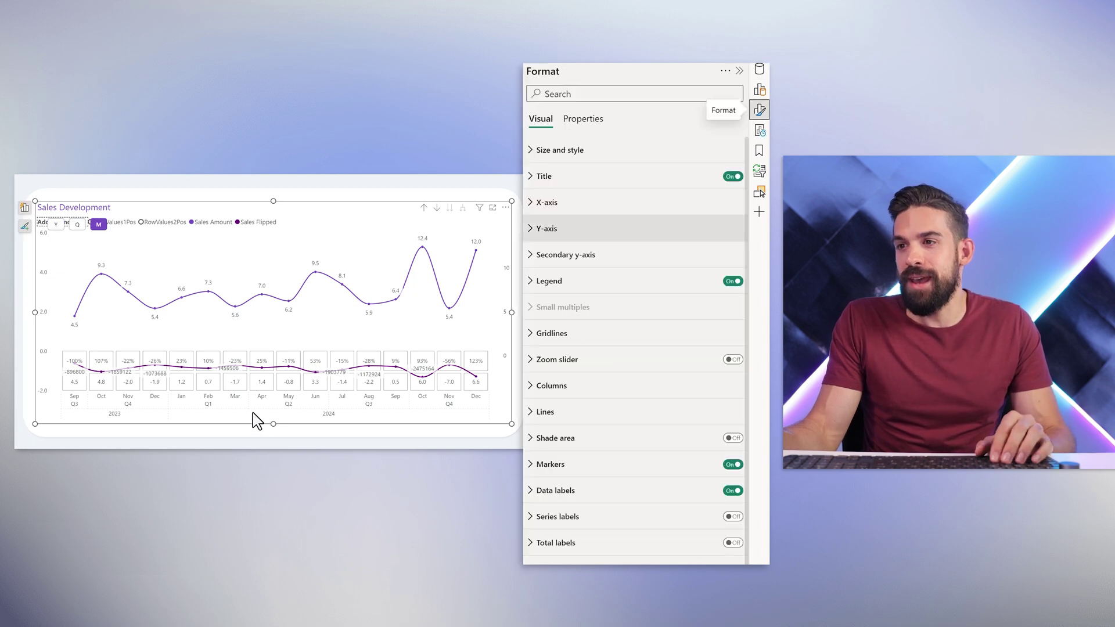
pyautogui.click(555, 413)
pyautogui.scroll(-2, 572, 436)
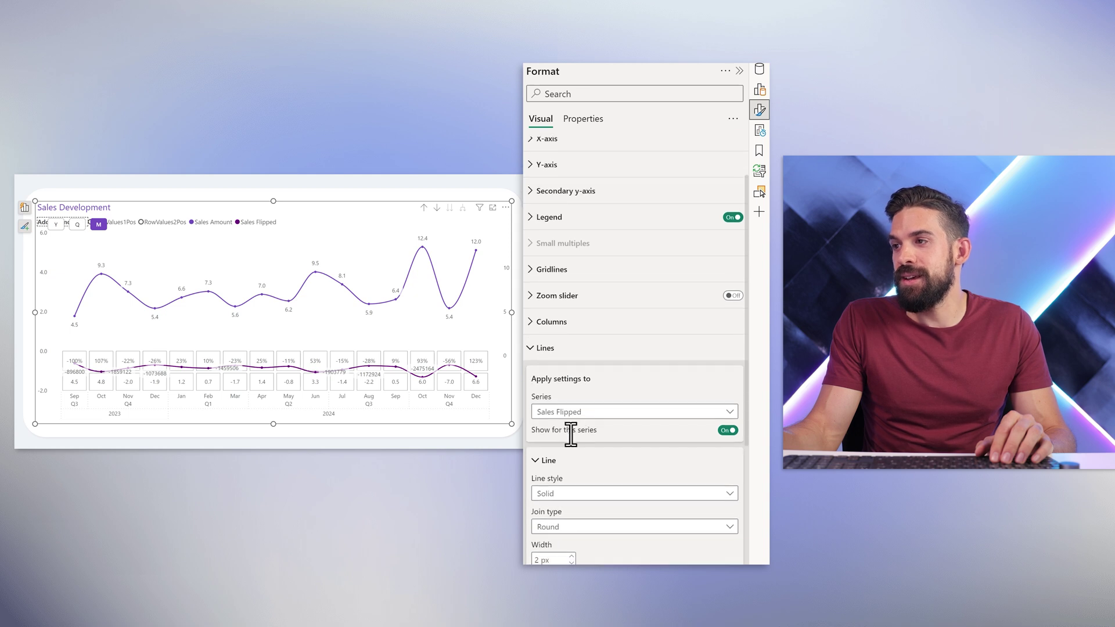
pyautogui.click(726, 430)
pyautogui.click(543, 350)
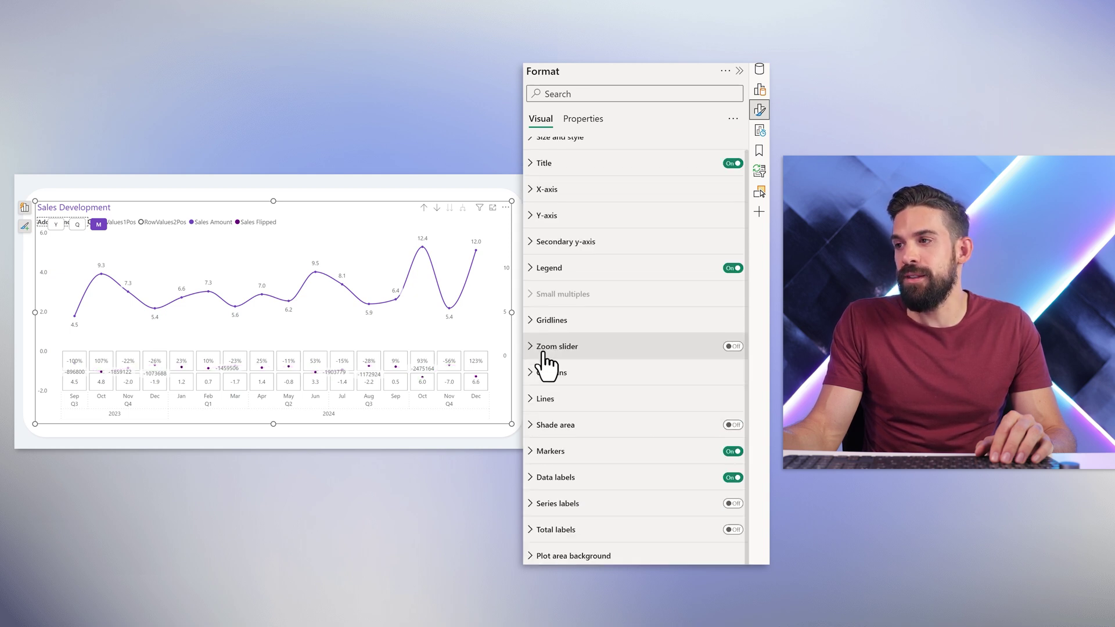
# - Turn off the markers of the Sales Flipped series
pyautogui.click(578, 453)
pyautogui.scroll(-4, 577, 448)
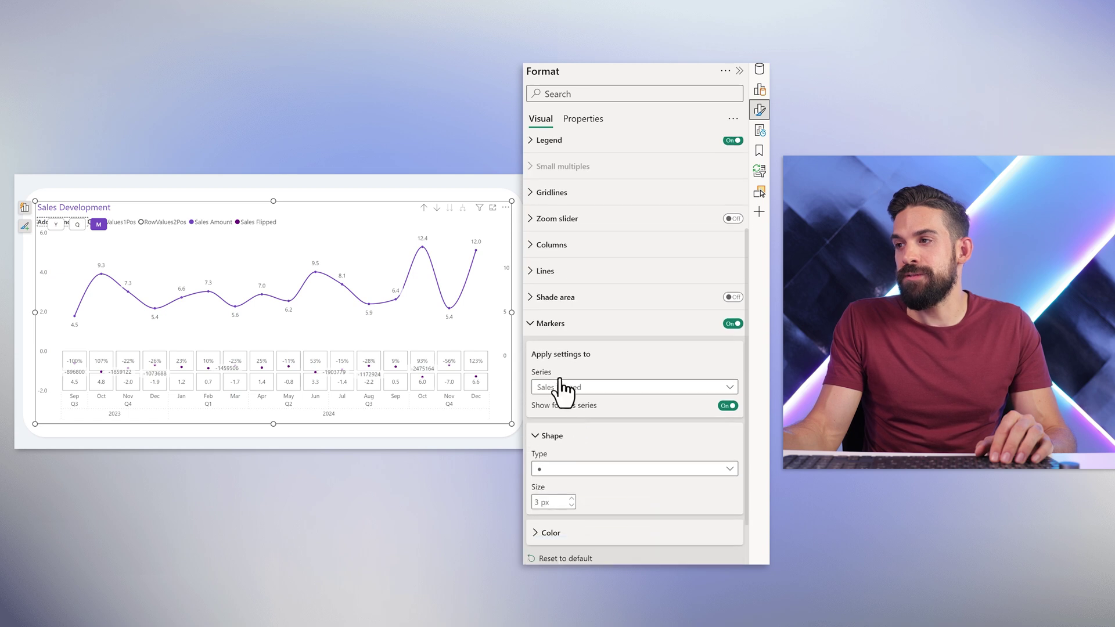
pyautogui.click(727, 406)
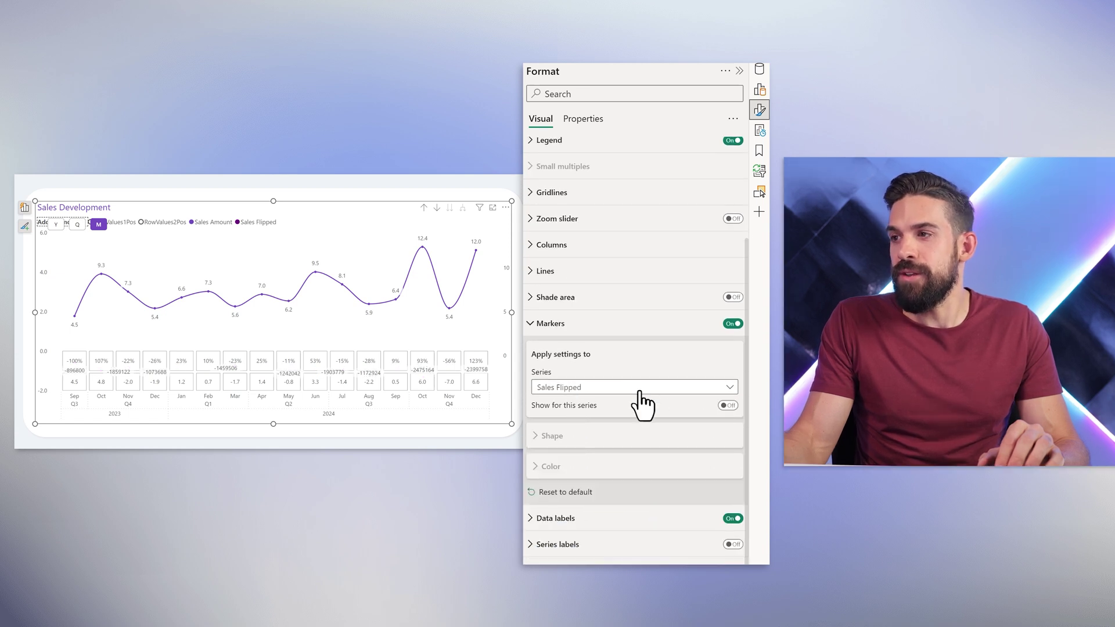
# - Turn off the data labels of the Sales Flipped series
pyautogui.click(558, 323)
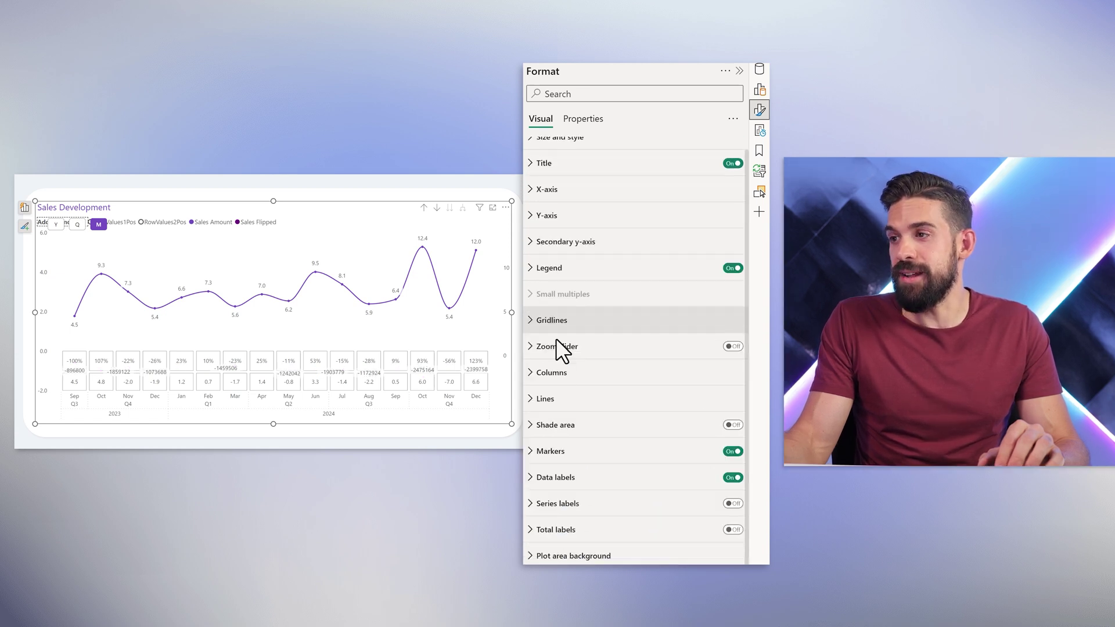
pyautogui.click(575, 478)
pyautogui.scroll(-5, 649, 439)
pyautogui.click(598, 350)
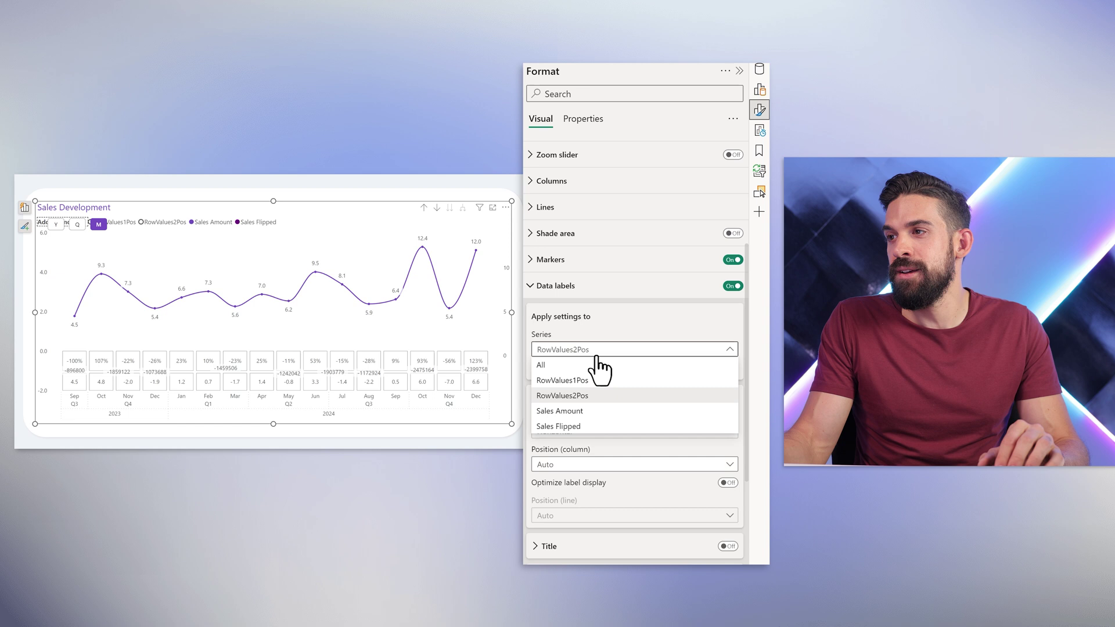
pyautogui.click(581, 424)
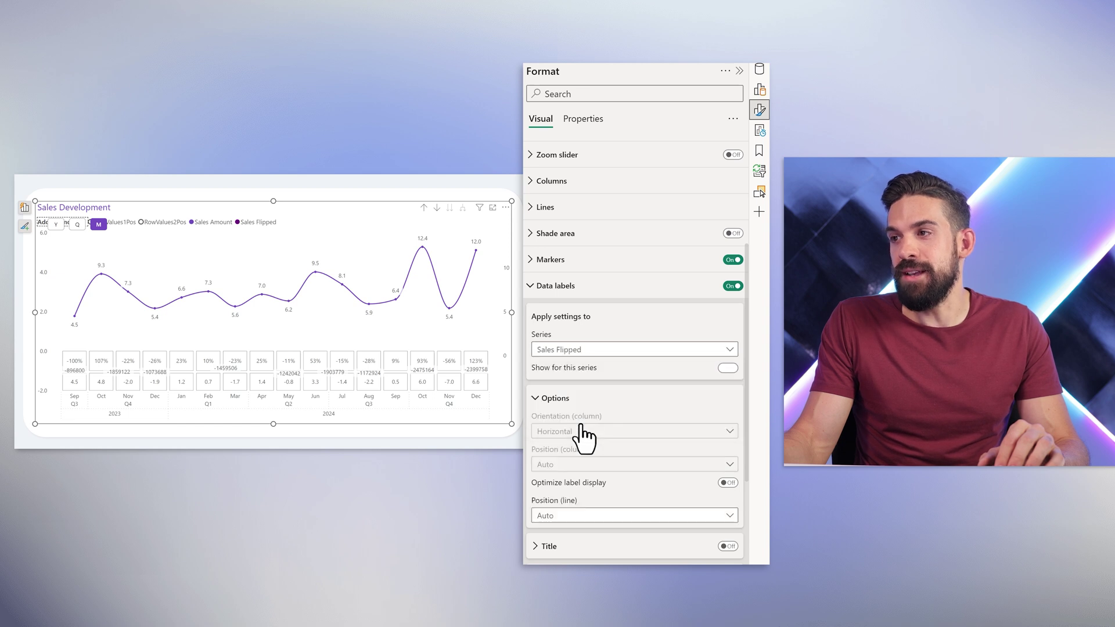
pyautogui.click(726, 368)
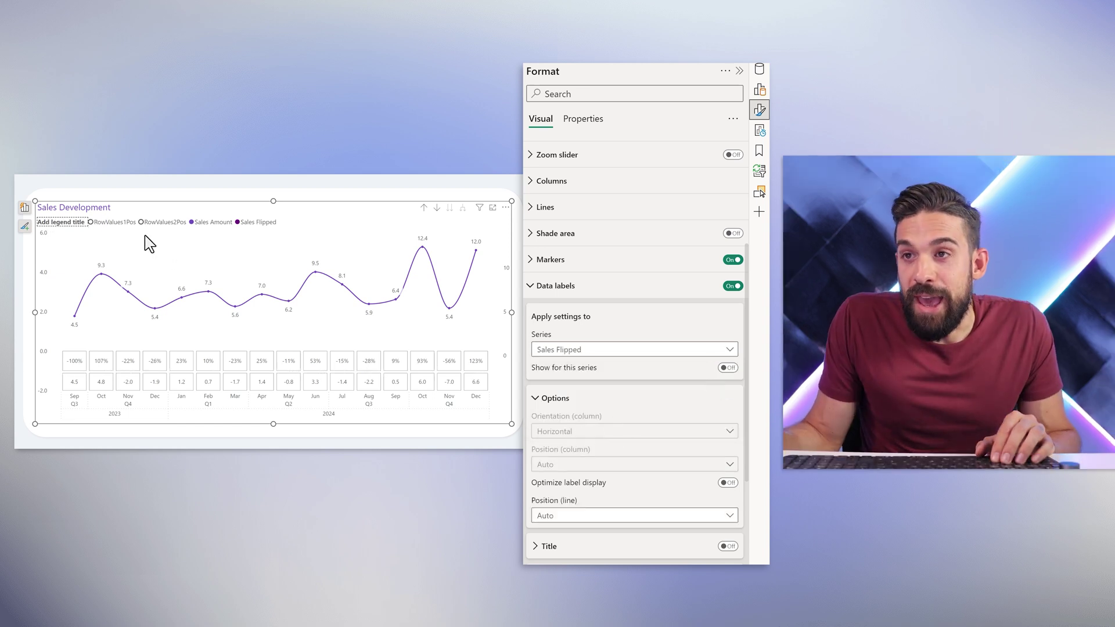
# - Turn off the chart's legend and its tooltips
pyautogui.scroll(5, 639, 299)
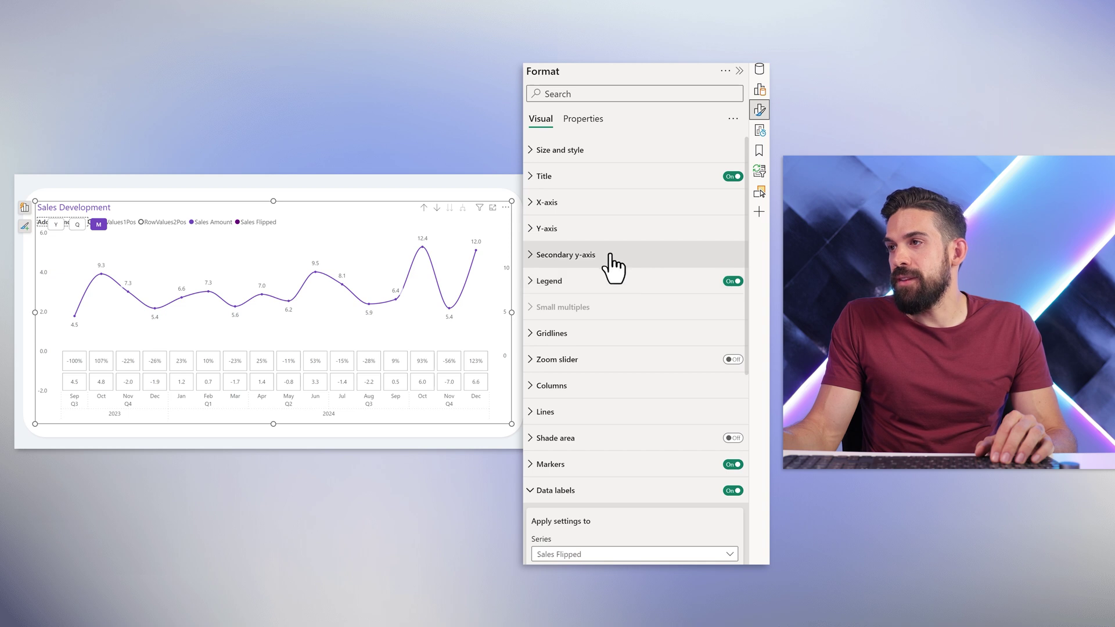
pyautogui.click(733, 281)
pyautogui.click(585, 120)
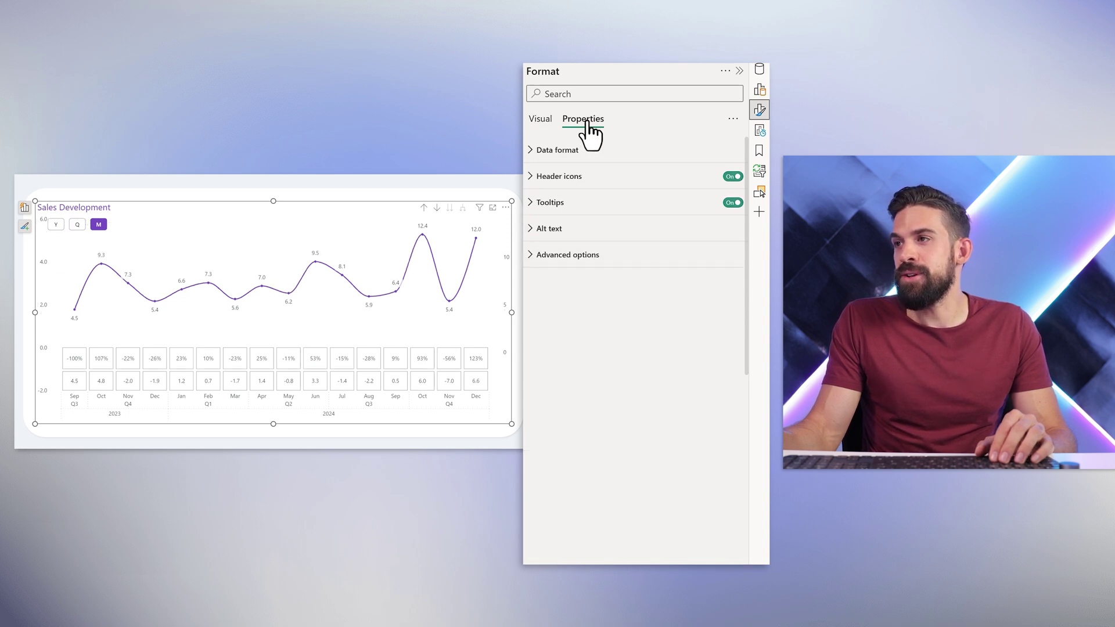
pyautogui.click(730, 203)
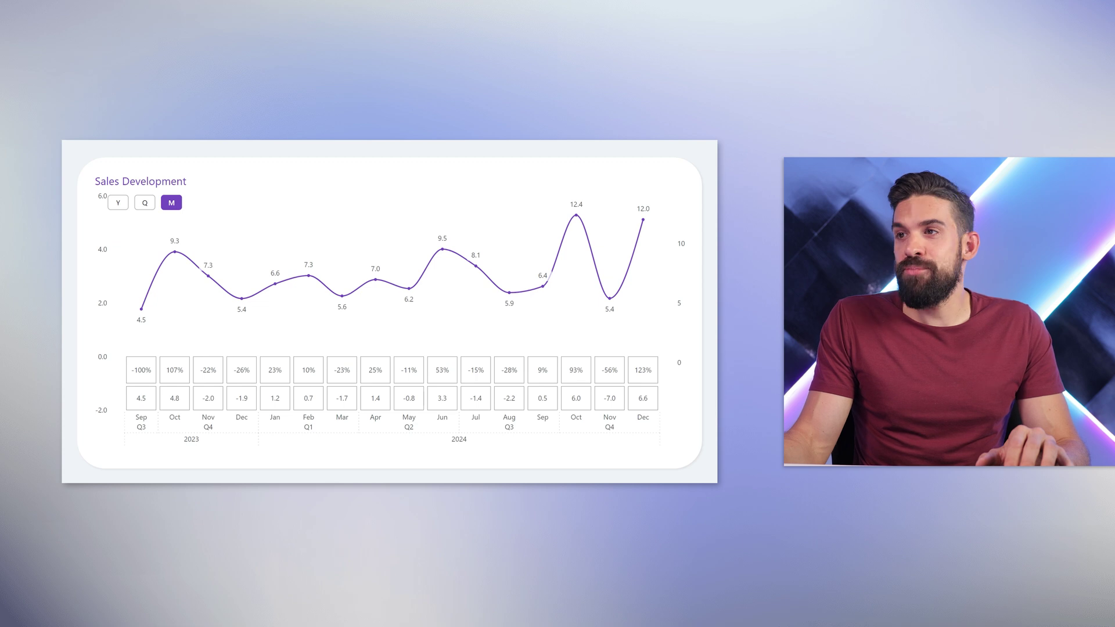
# - Check the chart at each date level by drilling up to years and expanding down through quarters to months
pyautogui.moveTo(577, 262)
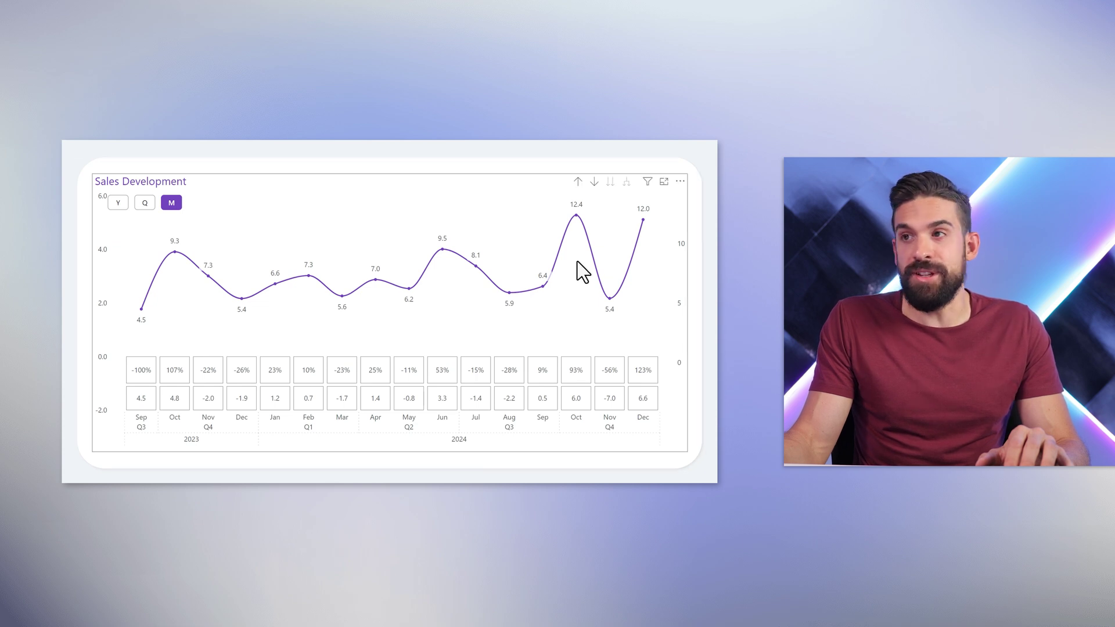
pyautogui.click(578, 182)
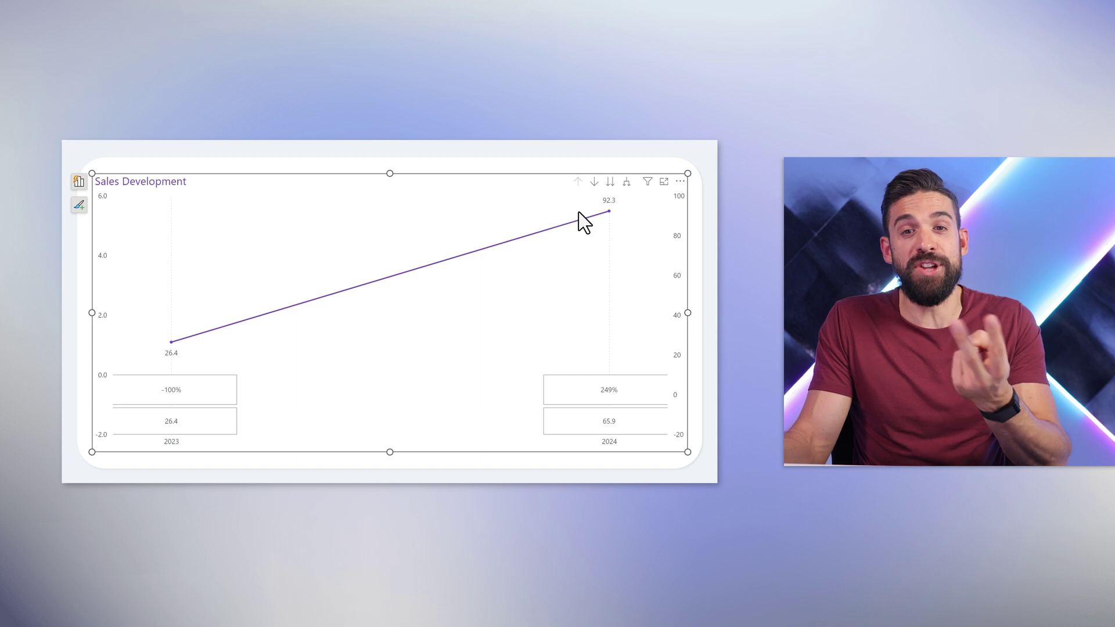
pyautogui.click(627, 183)
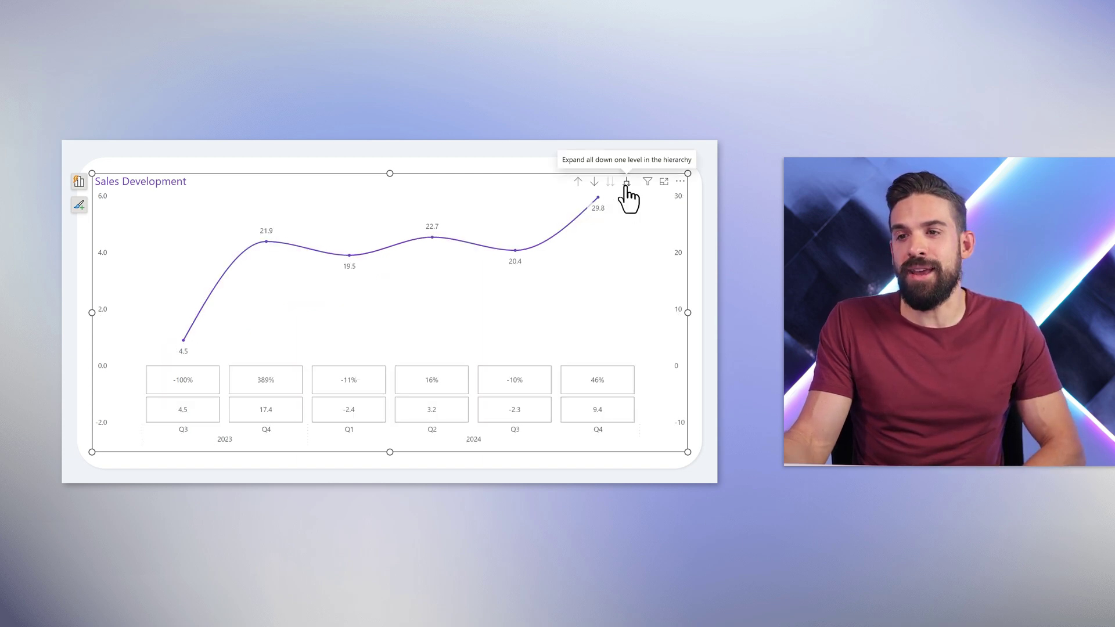
pyautogui.click(626, 184)
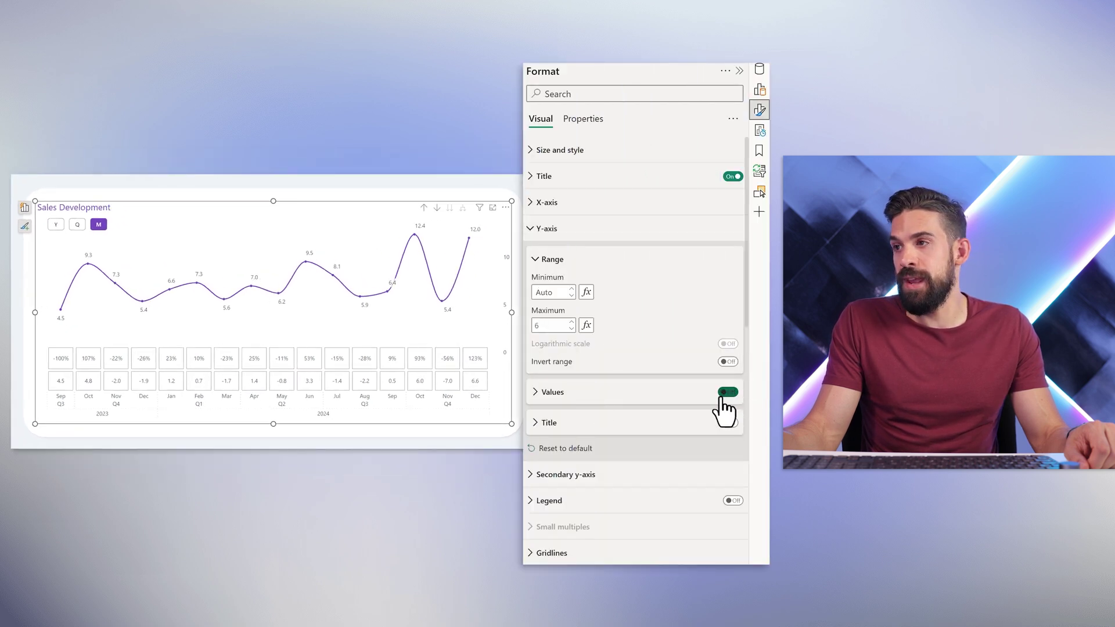
# - Try to hide the values of the secondary y-axis
pyautogui.click(555, 260)
pyautogui.click(550, 231)
pyautogui.click(567, 255)
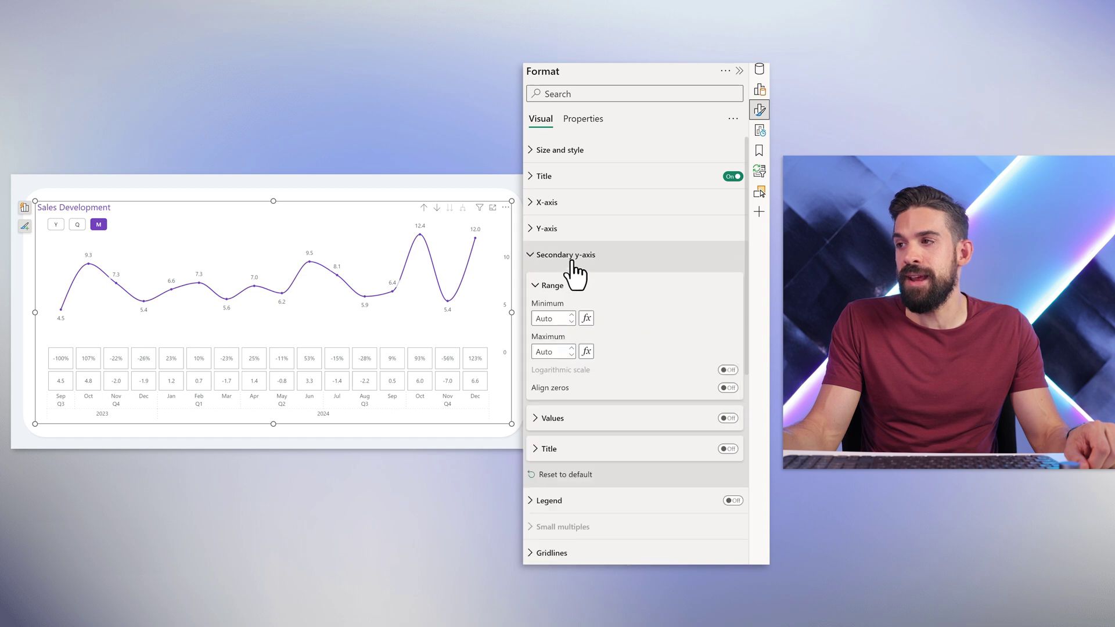
pyautogui.click(726, 419)
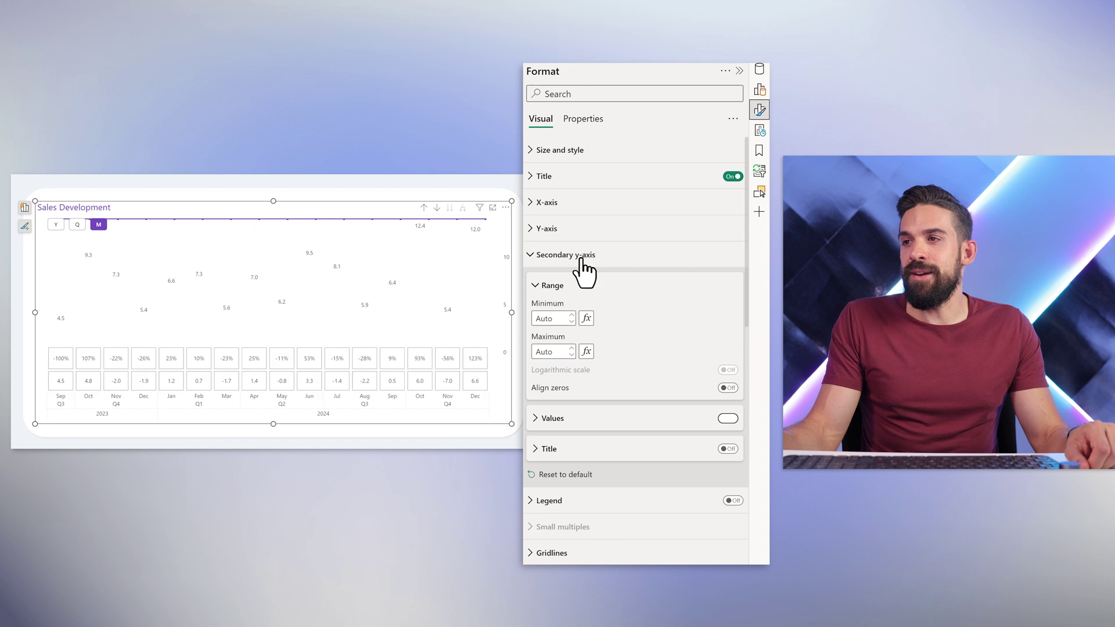
# - Set the font color of the secondary y-axis values to white
pyautogui.click(575, 423)
pyautogui.click(546, 505)
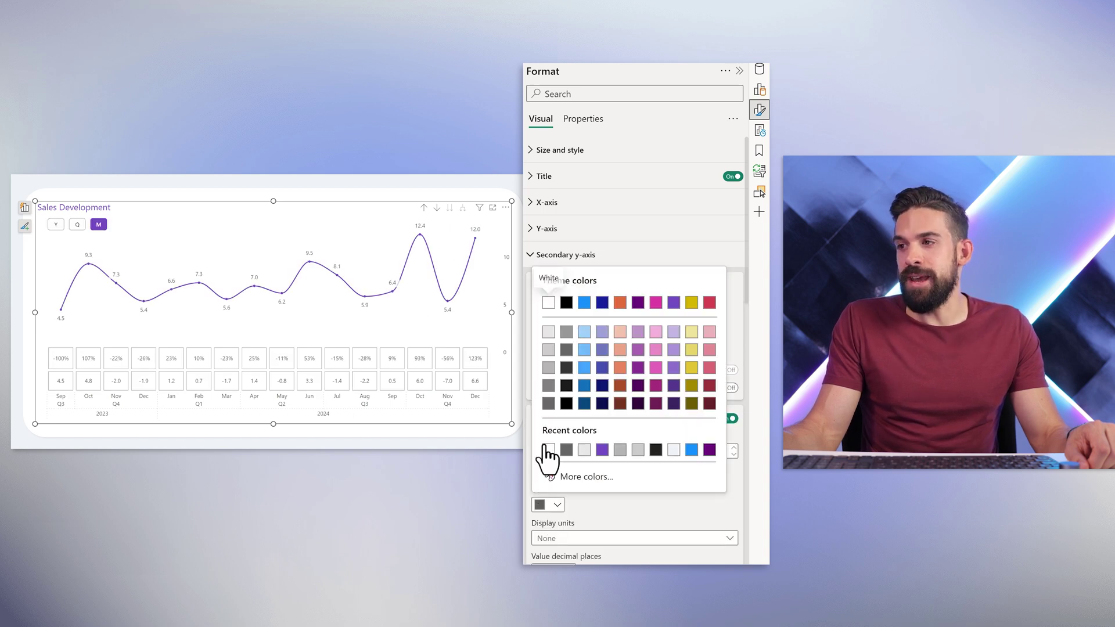
pyautogui.click(546, 449)
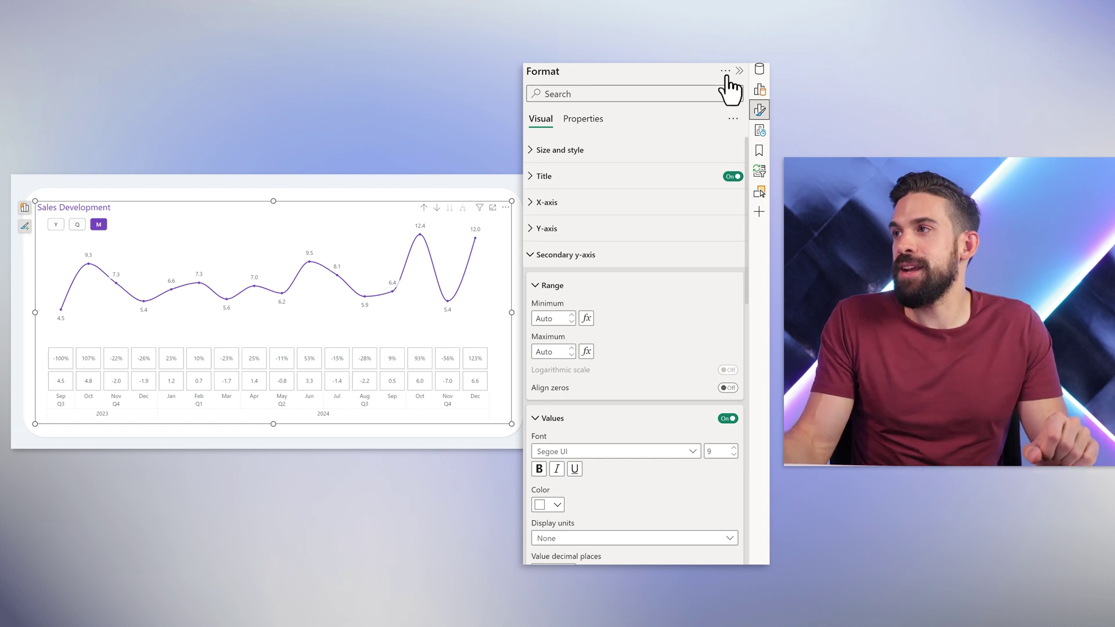
# - Open the RowLbl1Pos measure and examine its first date, period offset, EOMONTH calculation and the -1 label position
pyautogui.click(760, 70)
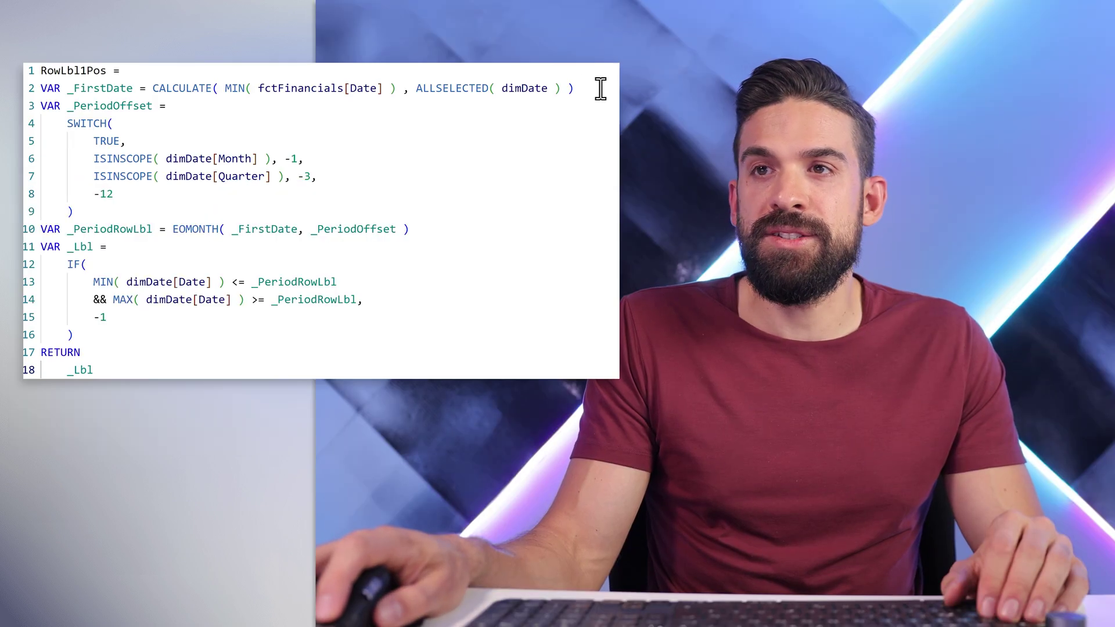
pyautogui.moveTo(600, 87); pyautogui.dragTo(159, 92)
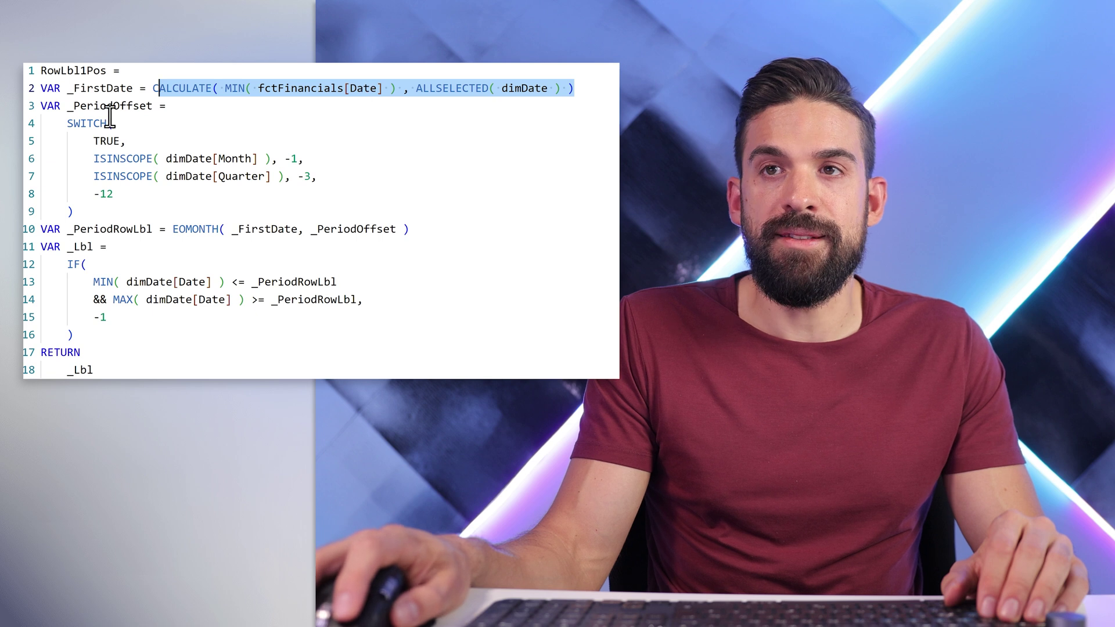
pyautogui.moveTo(82, 211); pyautogui.dragTo(36, 129)
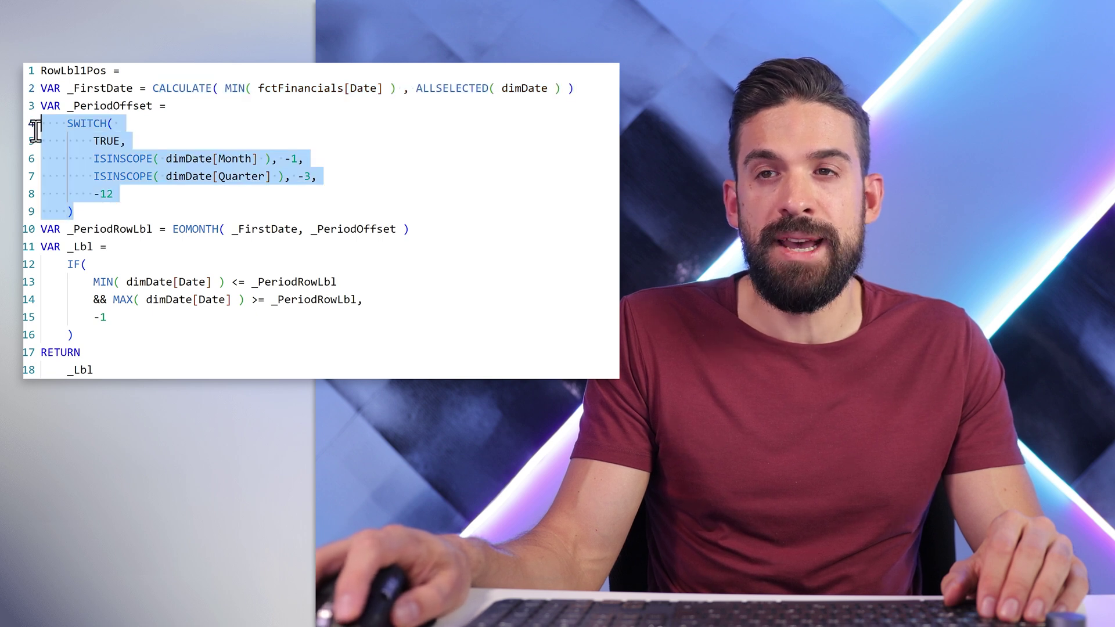
pyautogui.click(199, 176)
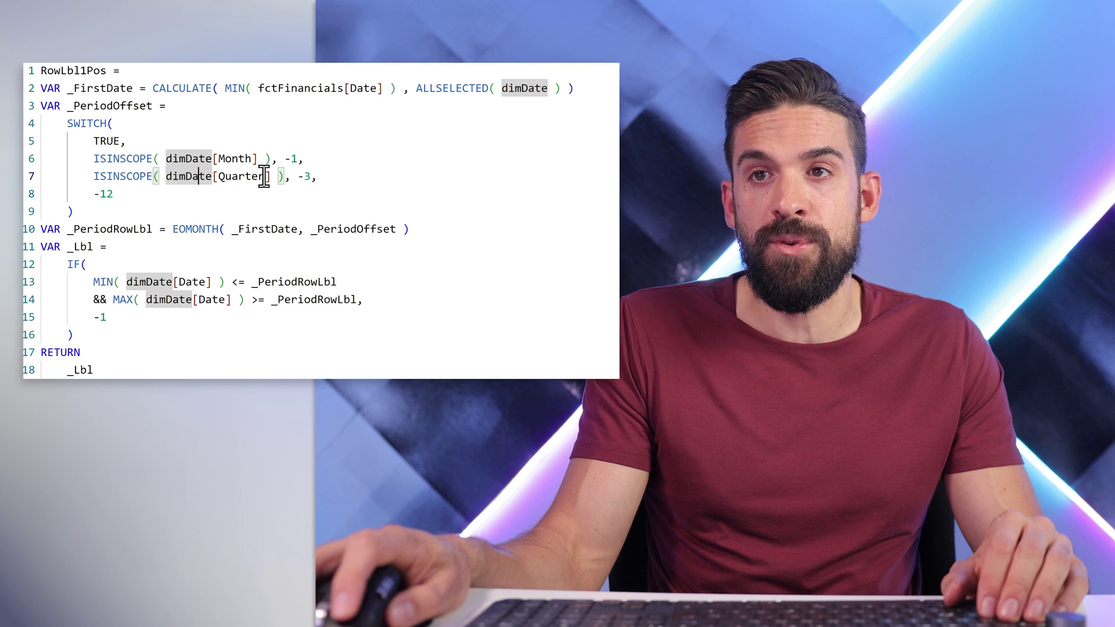
pyautogui.click(250, 230)
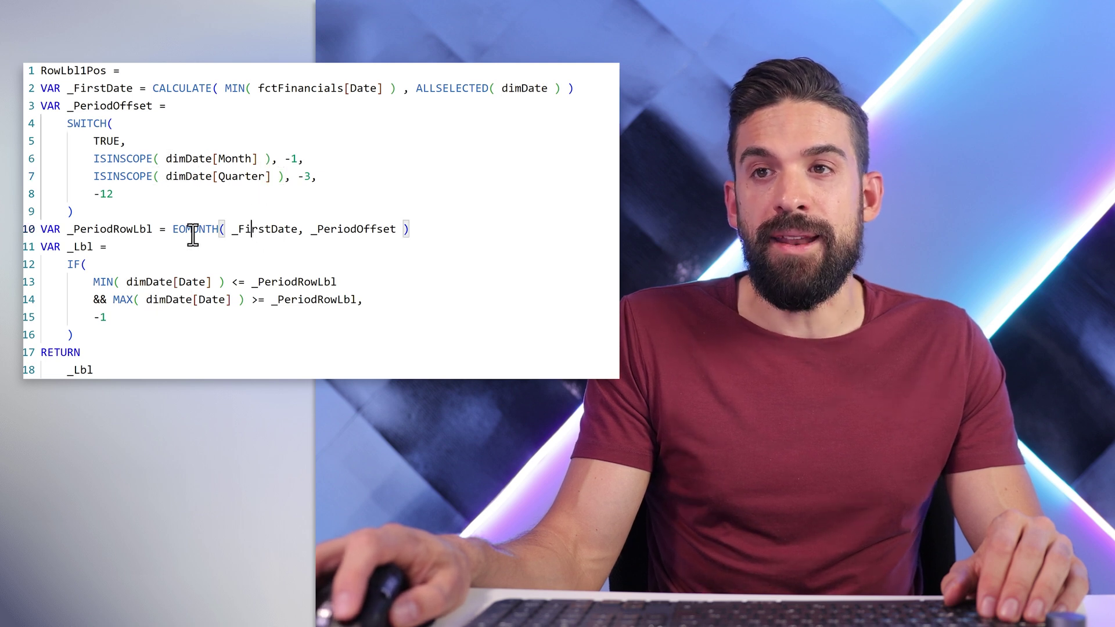
pyautogui.moveTo(168, 230); pyautogui.dragTo(219, 229)
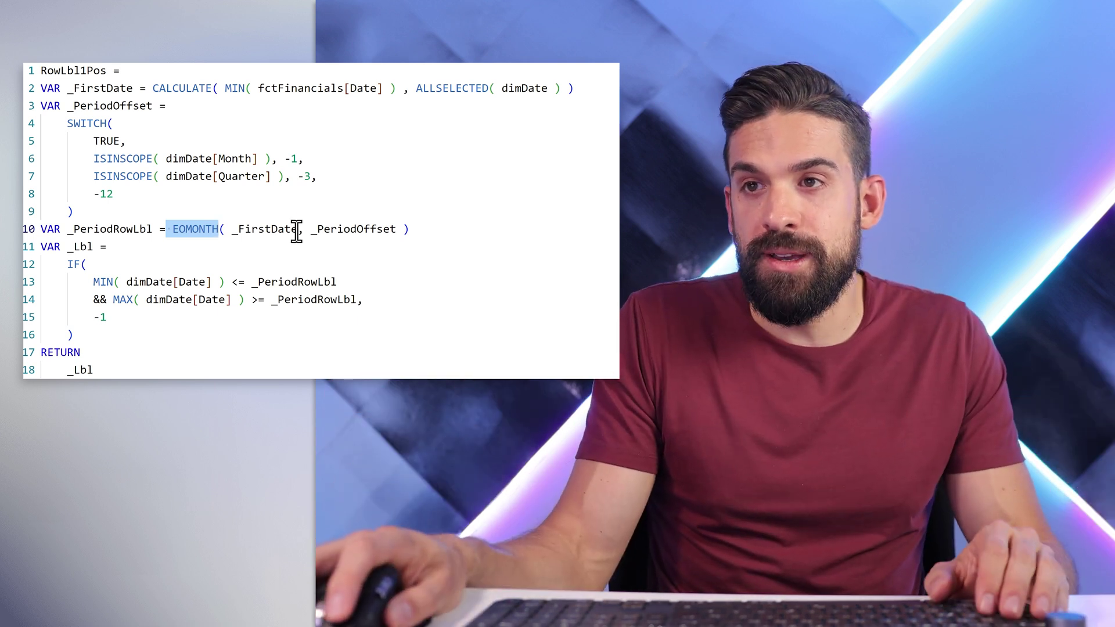
pyautogui.doubleClick(334, 228)
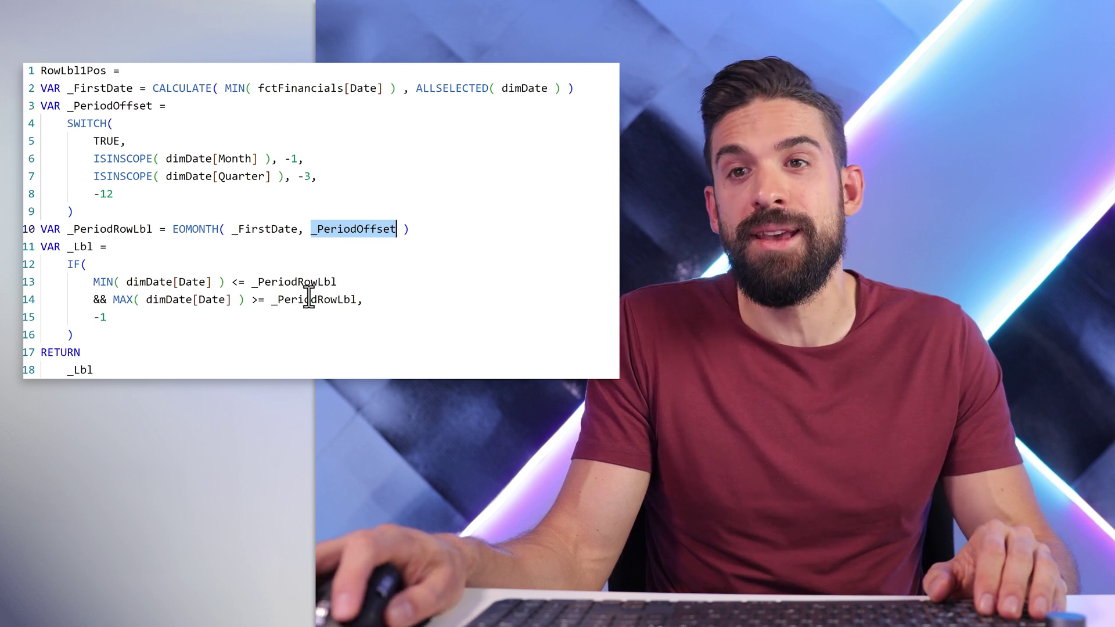
pyautogui.moveTo(92, 318); pyautogui.dragTo(113, 316)
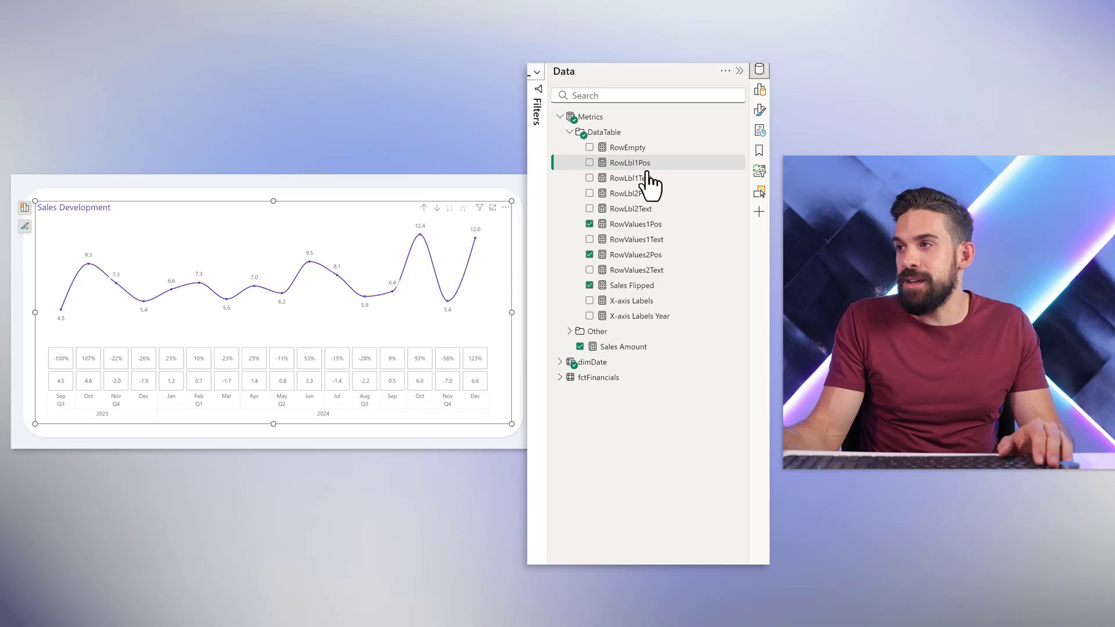
# - Add the RowLbl1Pos and RowLbl2Pos measures to the chart's column y-axis, ahead of RowValues1Pos
pyautogui.moveTo(648, 165)
pyautogui.mouseDown()
pyautogui.moveTo(259, 339)
pyautogui.moveTo(267, 331)
pyautogui.moveTo(98, 433)
pyautogui.moveTo(98, 411)
pyautogui.moveTo(120, 403)
pyautogui.mouseUp()
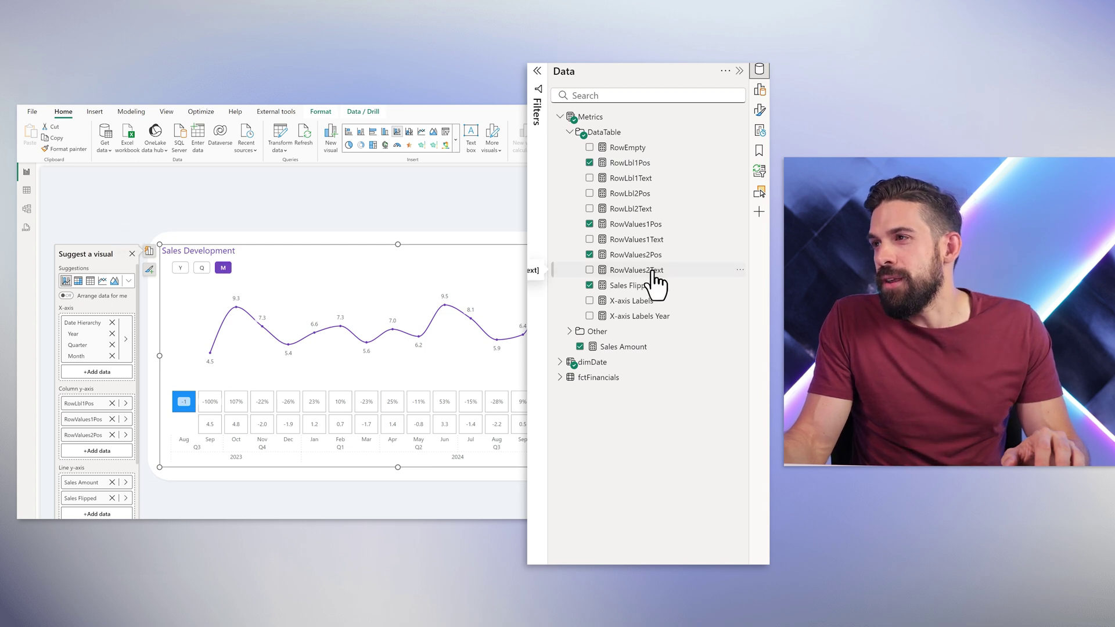
pyautogui.moveTo(632, 193); pyautogui.dragTo(97, 418)
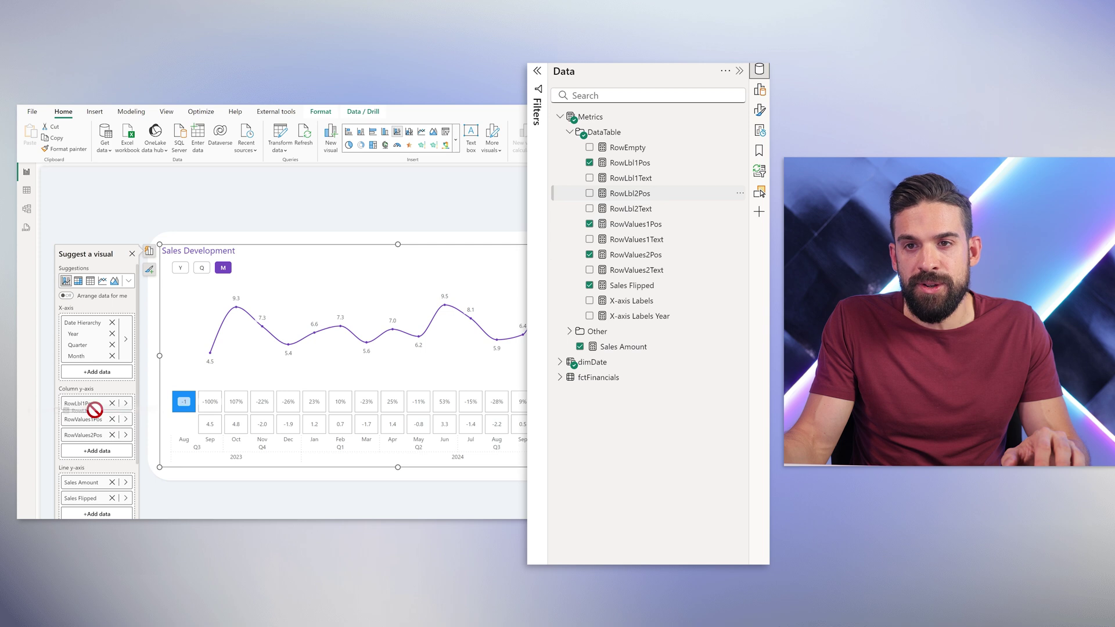
pyautogui.moveTo(104, 420); pyautogui.dragTo(105, 423)
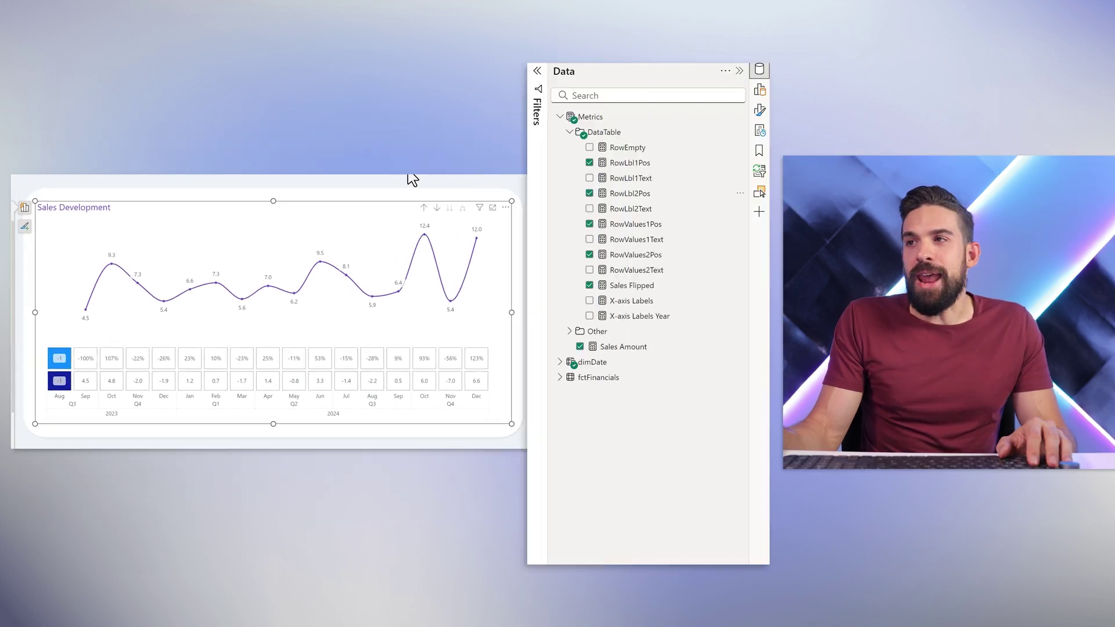
pyautogui.click(412, 179)
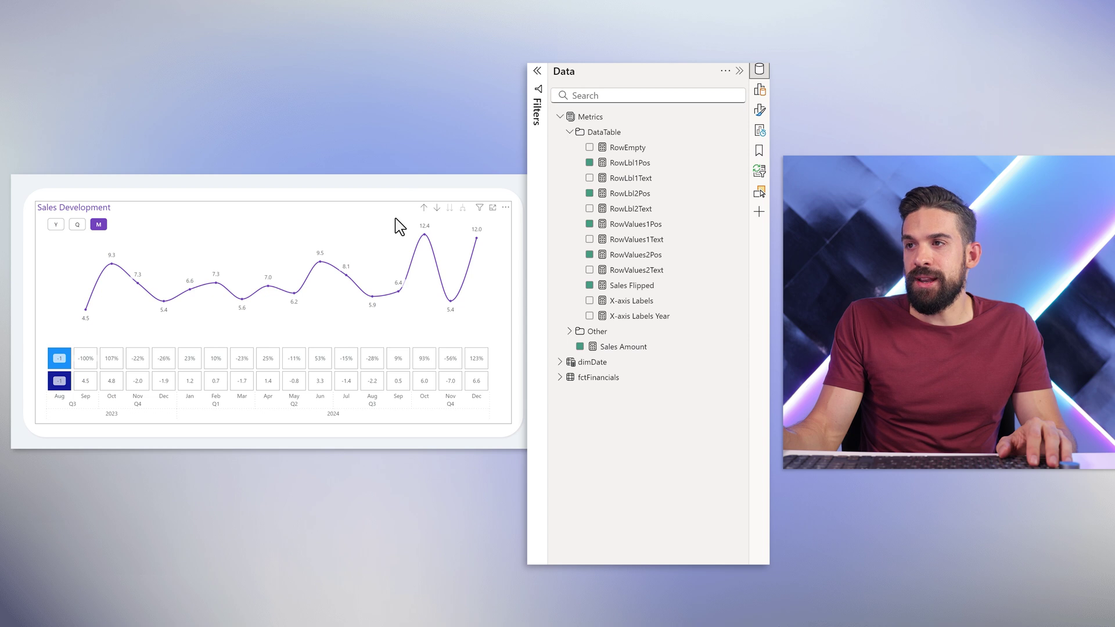
# - Set the column colors of the RowLbl1Pos and RowLbl2Pos series to white
pyautogui.click(399, 227)
pyautogui.click(760, 110)
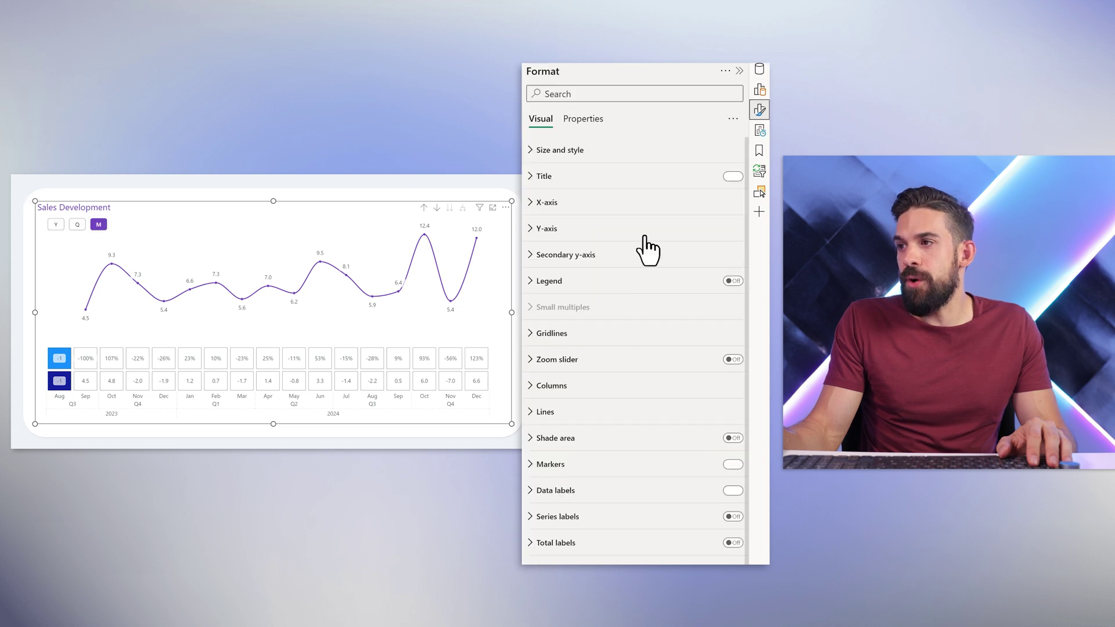
pyautogui.click(548, 385)
pyautogui.click(578, 451)
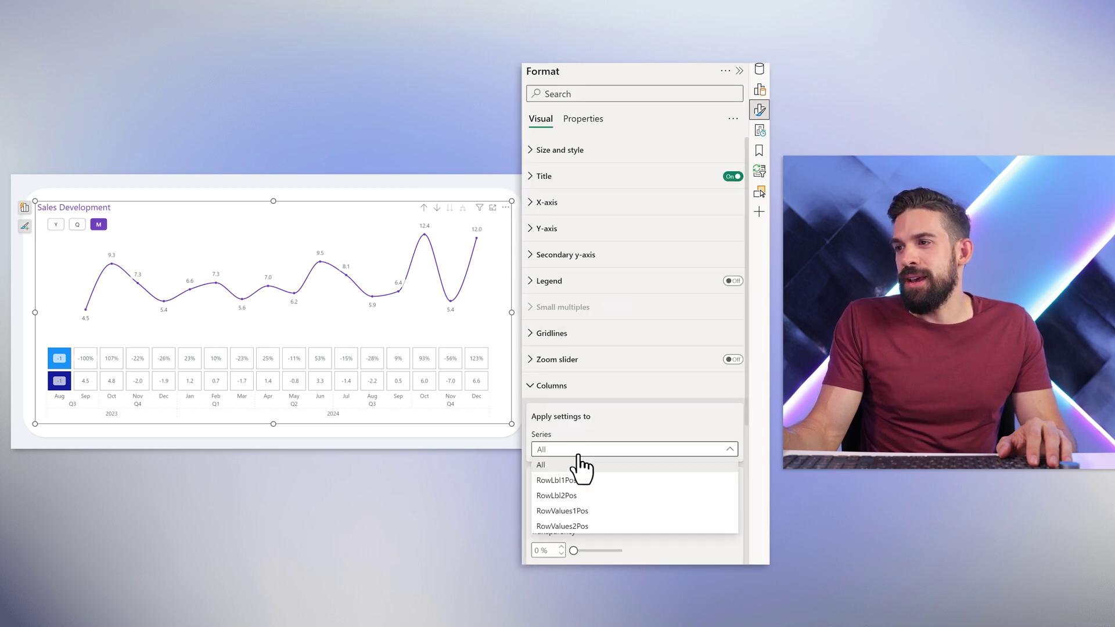
pyautogui.click(575, 494)
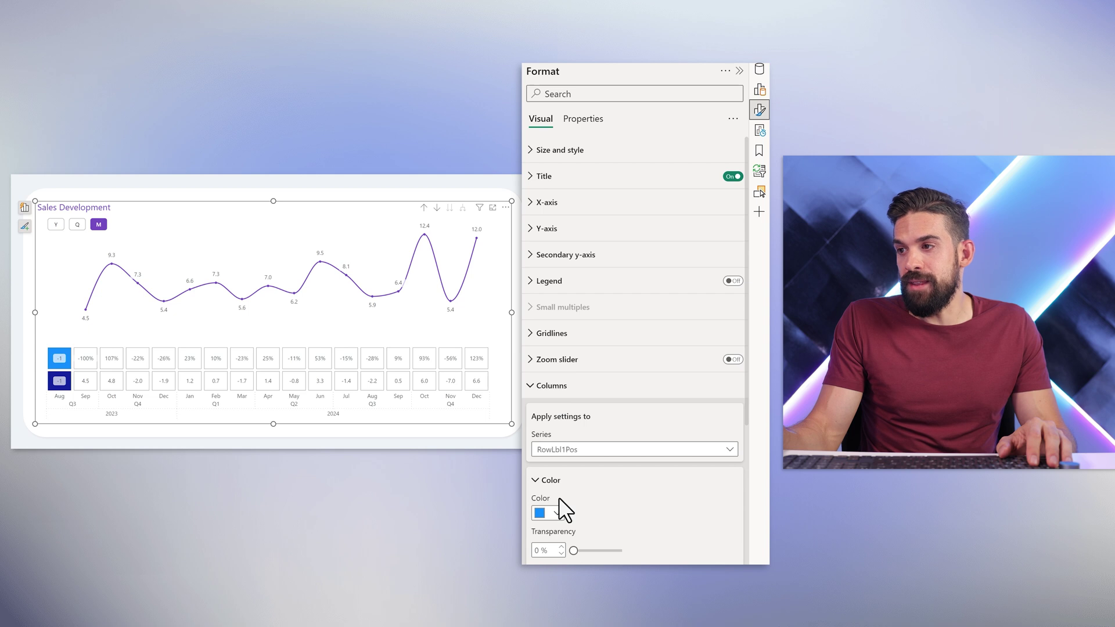
pyautogui.click(551, 510)
pyautogui.click(549, 459)
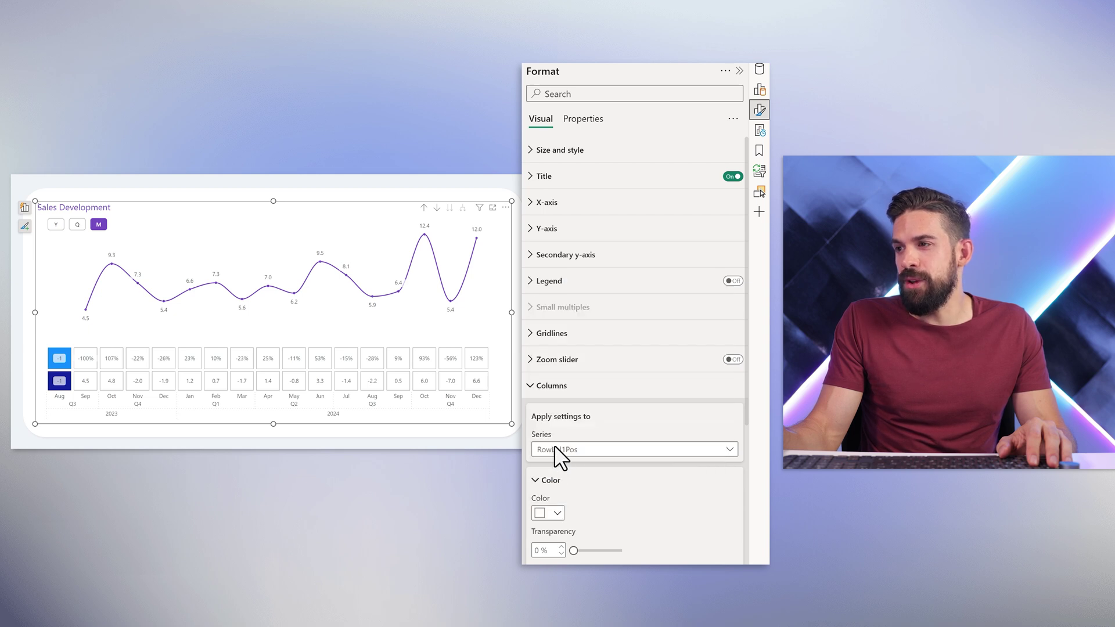
pyautogui.click(560, 452)
pyautogui.click(566, 495)
# - Set the RowLbl1Pos series' data label value to the RowLbl1Text measure
pyautogui.scroll(-3, 635, 490)
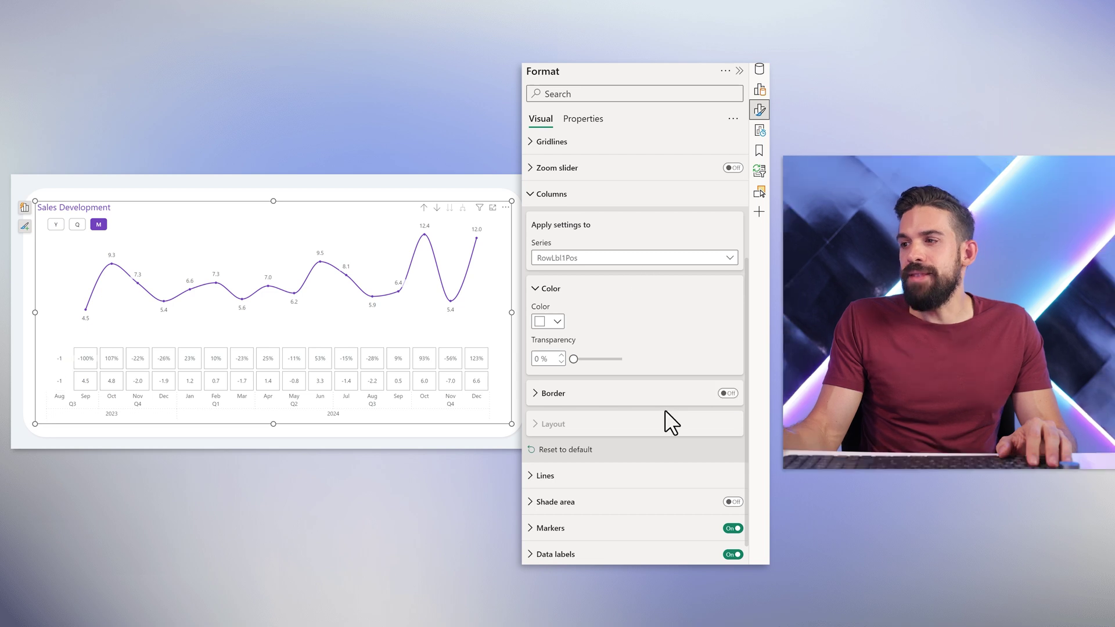
pyautogui.scroll(-1, 667, 418)
pyautogui.click(587, 471)
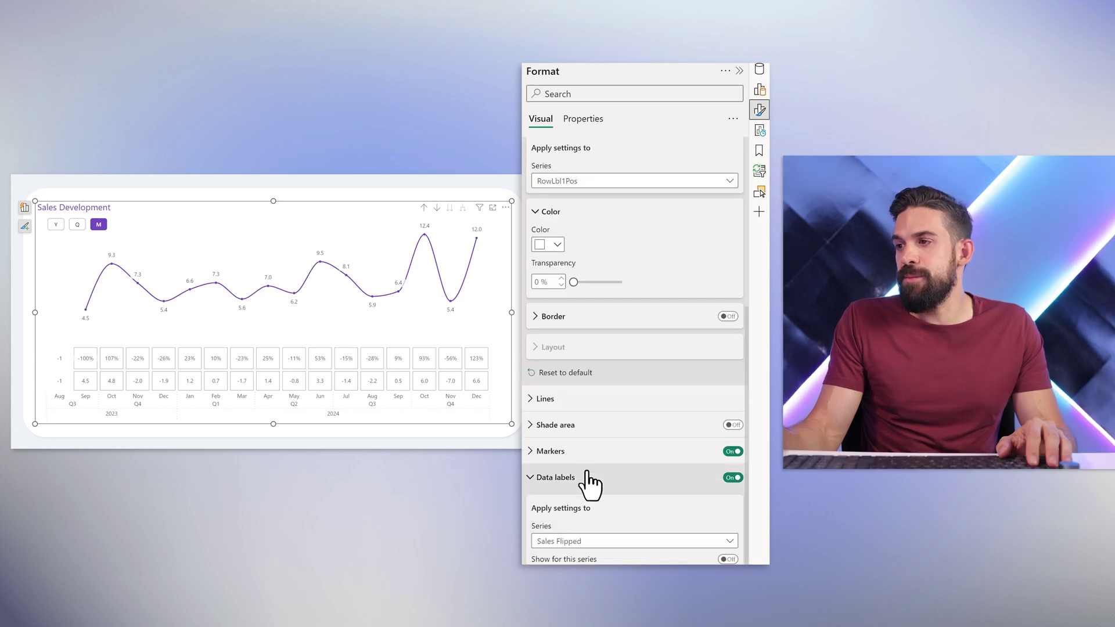
pyautogui.scroll(-3, 587, 465)
pyautogui.click(598, 352)
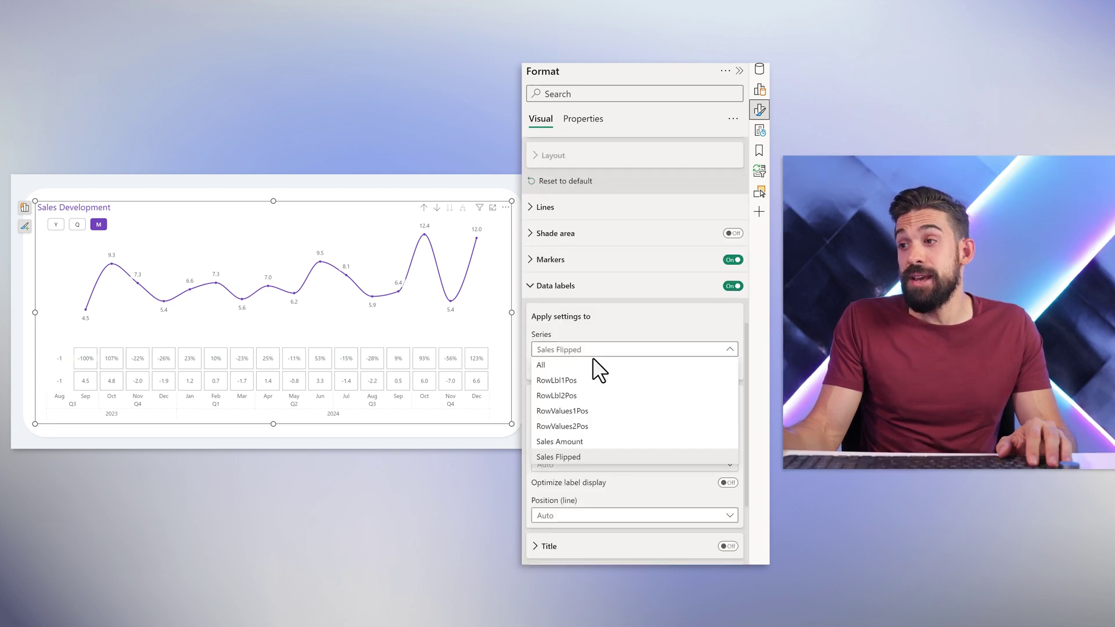
pyautogui.click(572, 393)
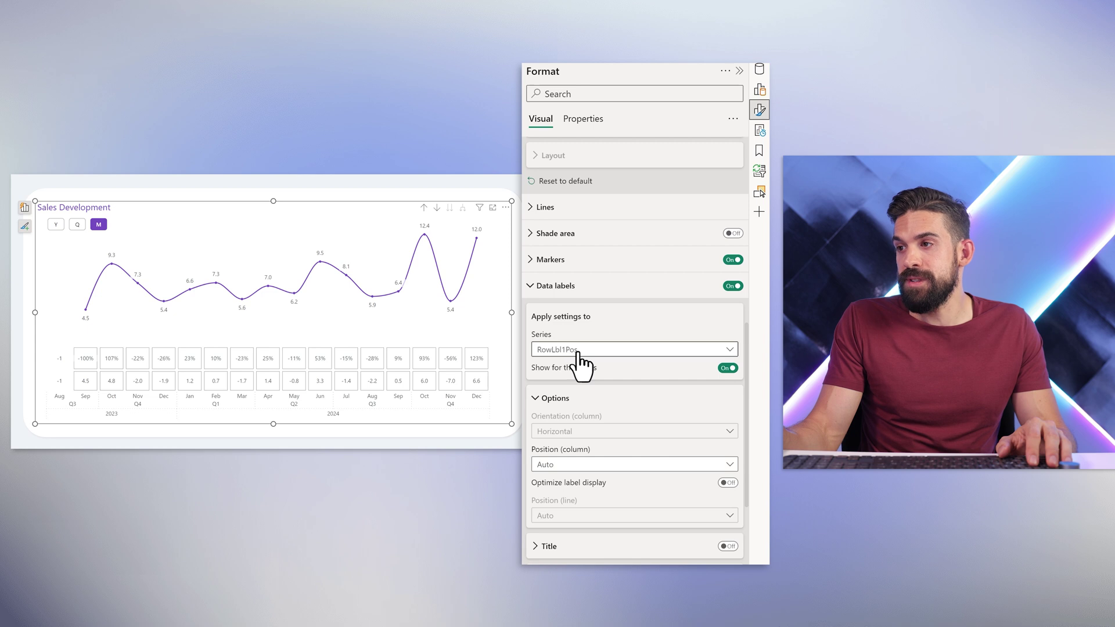
pyautogui.click(560, 398)
pyautogui.click(552, 459)
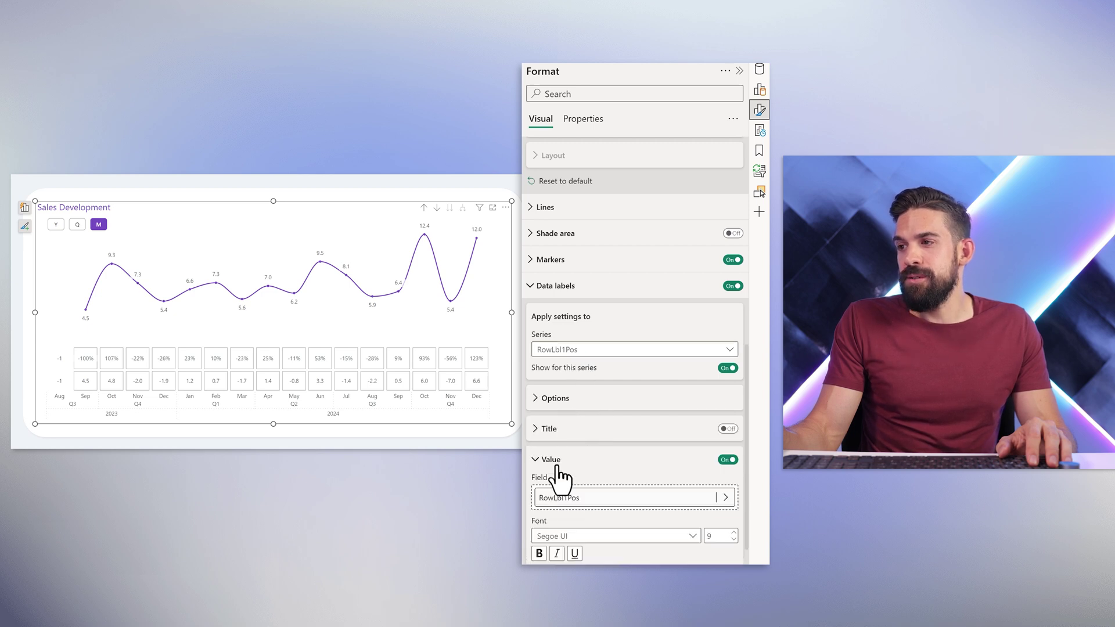
pyautogui.scroll(-2, 657, 439)
pyautogui.click(725, 370)
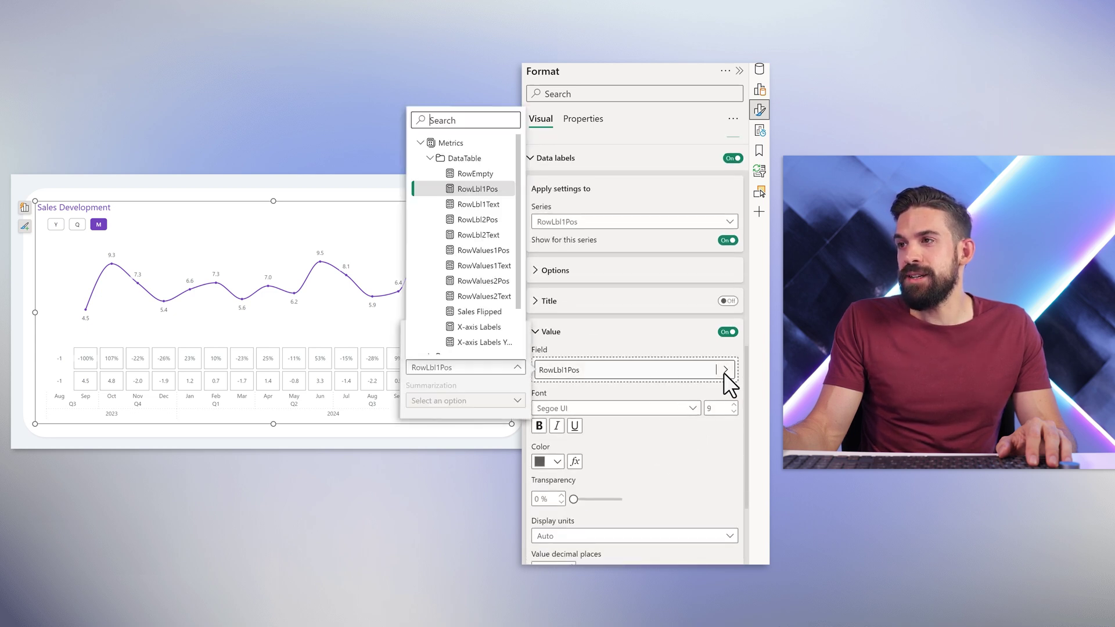
pyautogui.click(479, 204)
# - Set the RowLbl2Pos series' data label value to the RowLbl2Text measure and widen the chart slightly for the row labels
pyautogui.click(566, 222)
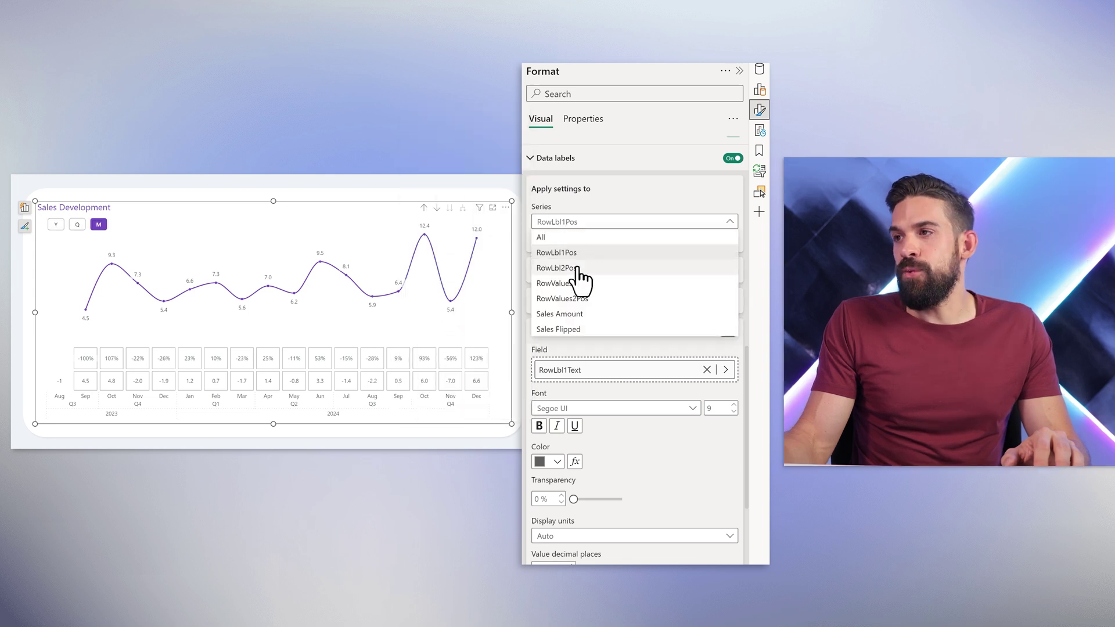
pyautogui.click(571, 256)
pyautogui.click(577, 277)
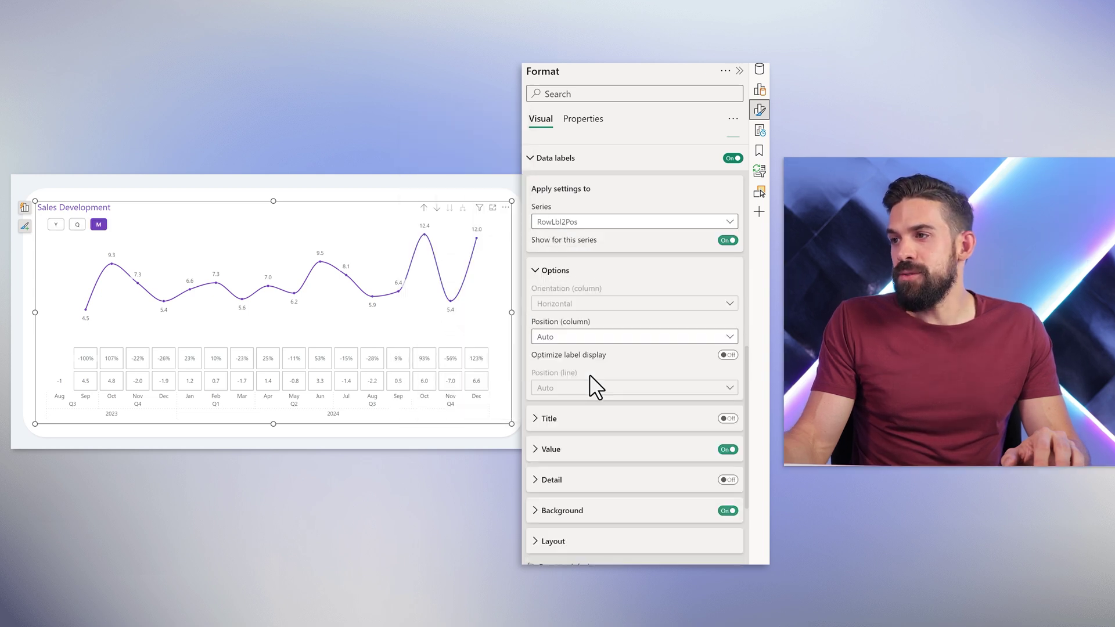
pyautogui.click(573, 449)
pyautogui.click(725, 360)
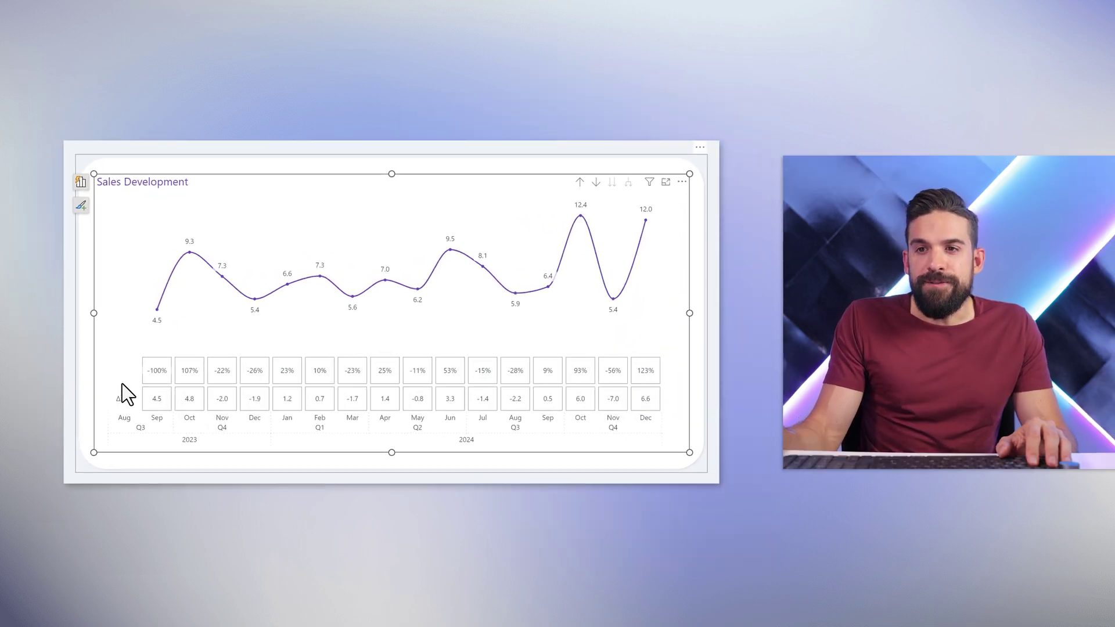
pyautogui.moveTo(91, 314); pyautogui.dragTo(89, 316)
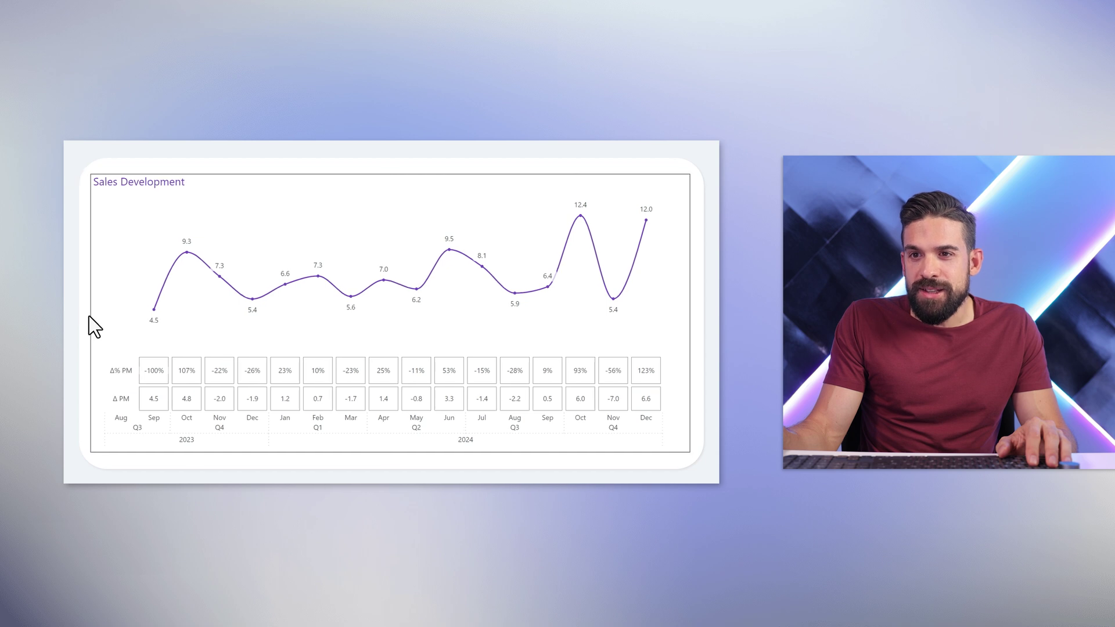
pyautogui.click(701, 313)
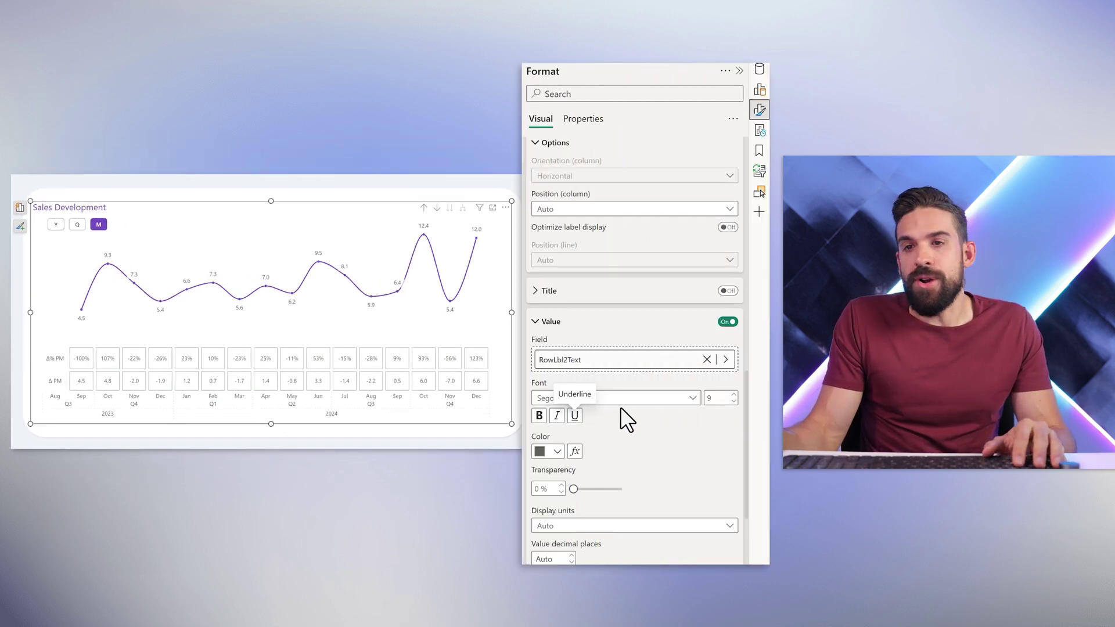
# - Set the data label font of the RowLbl2Pos and RowLbl1Pos row labels to Segoe UI Semibold
pyautogui.click(623, 399)
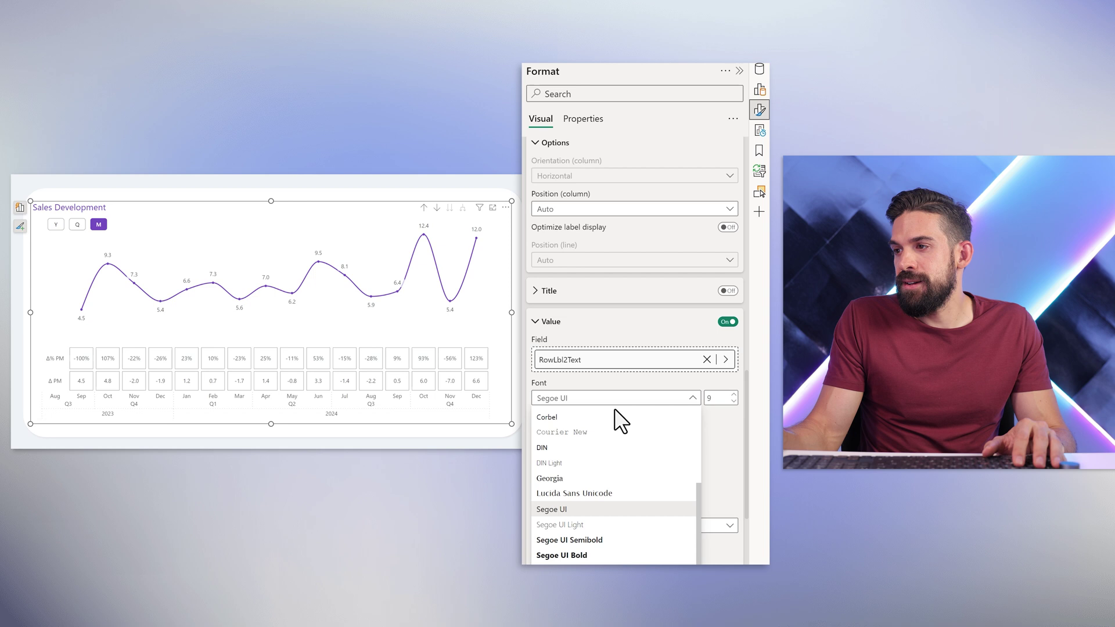
pyautogui.click(590, 542)
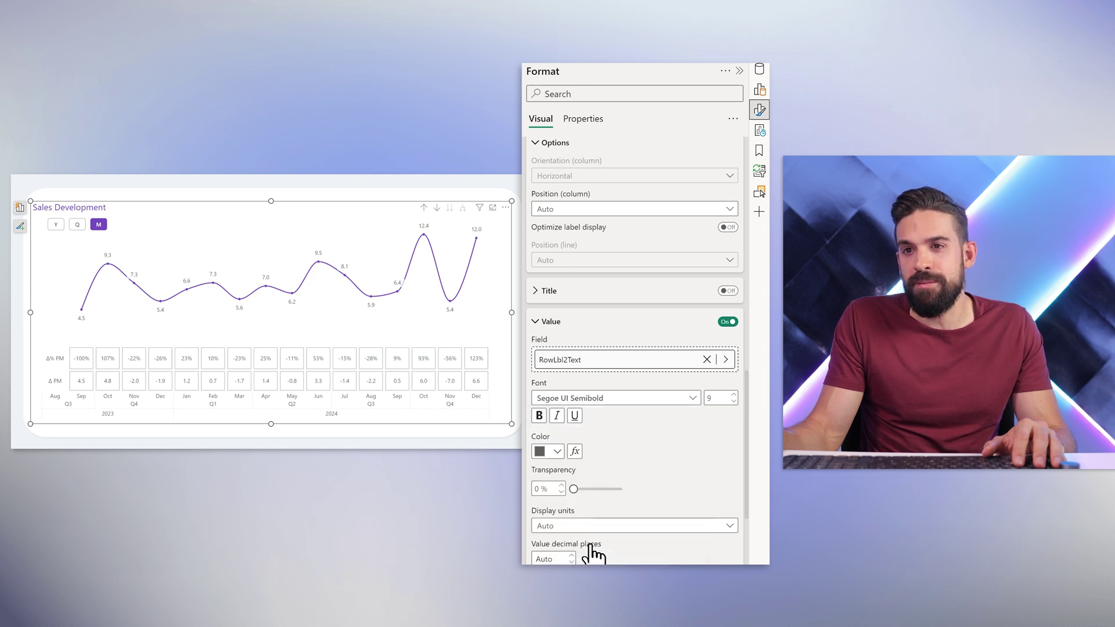
pyautogui.scroll(3, 604, 339)
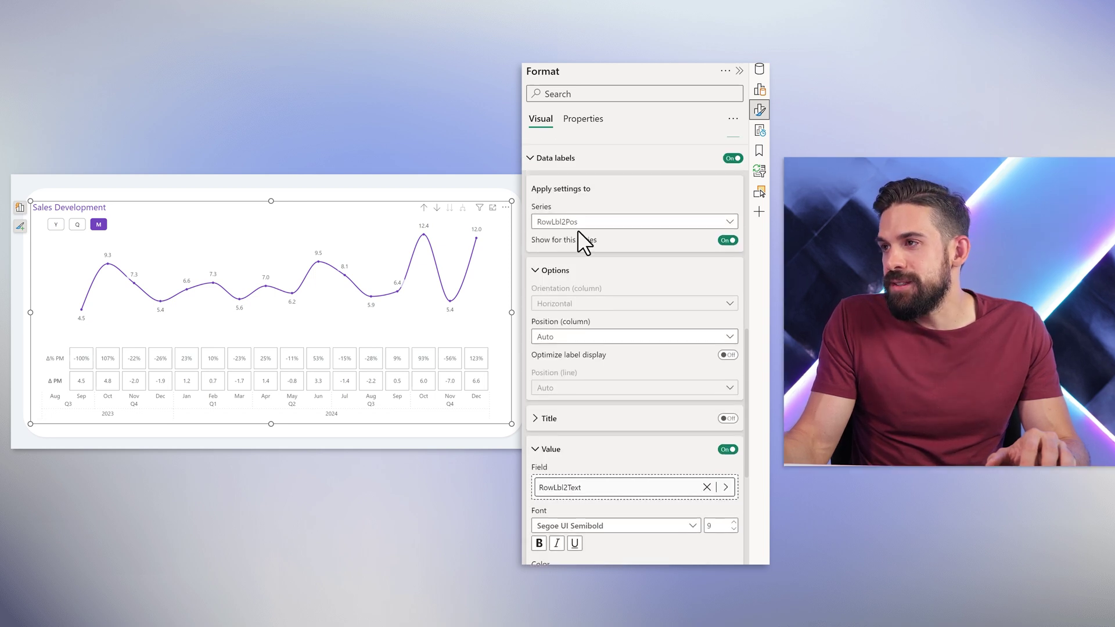
pyautogui.click(577, 224)
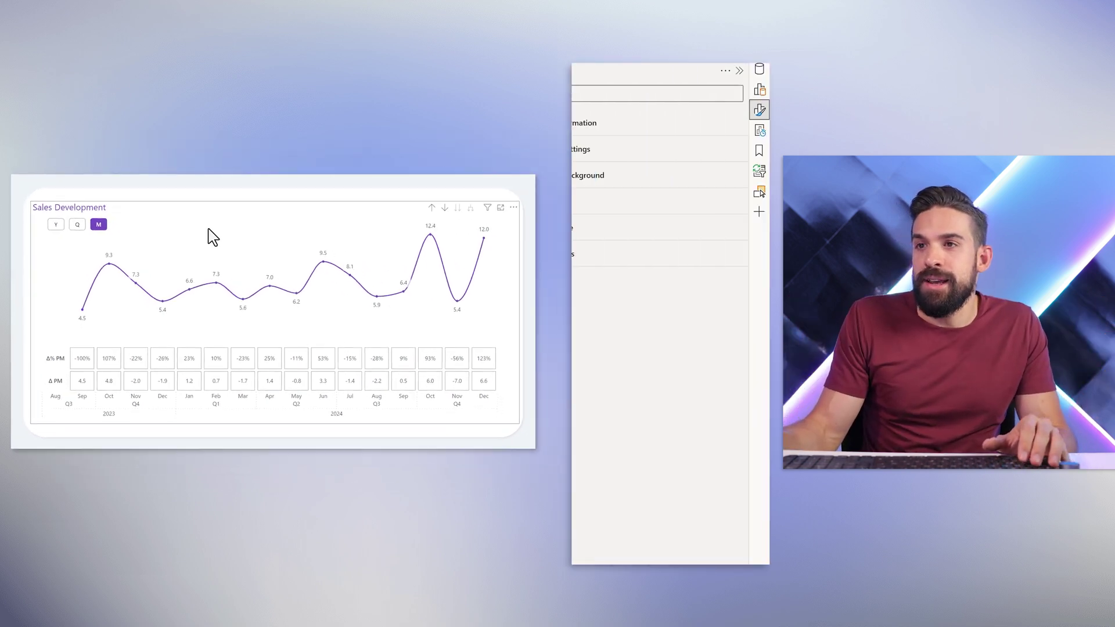
# - Turn off the x-axis values of the Sales Development chart
pyautogui.click(225, 221)
pyautogui.click(588, 203)
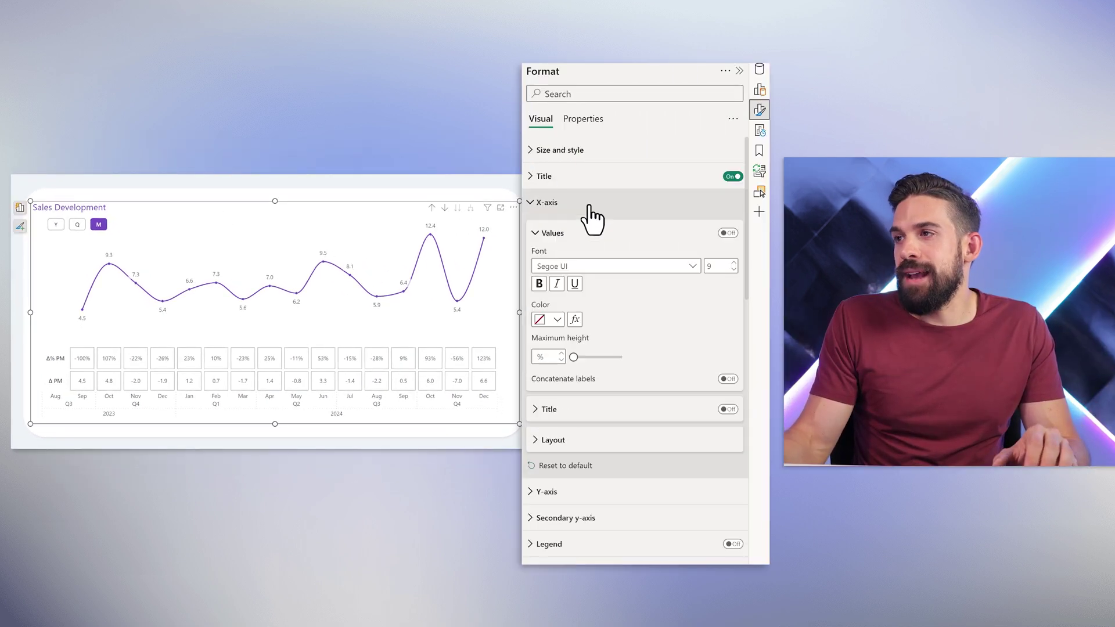
pyautogui.click(726, 233)
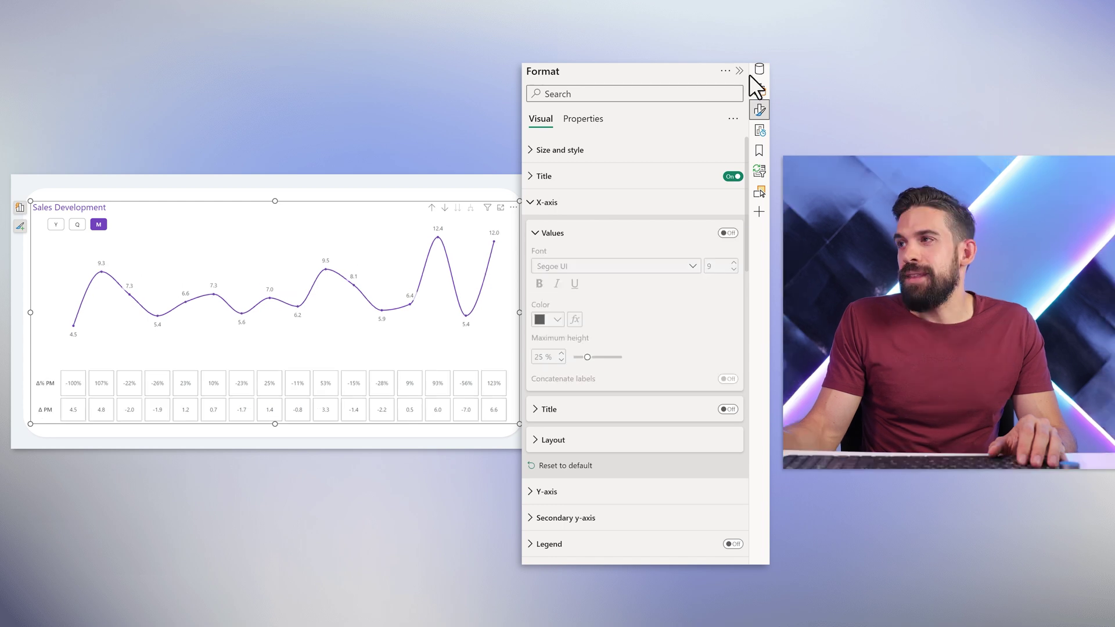
# - Add the RowEmpty measure to the column y-axis ahead of RowLbl1Pos and review its formula with the -1.5 value
pyautogui.click(759, 71)
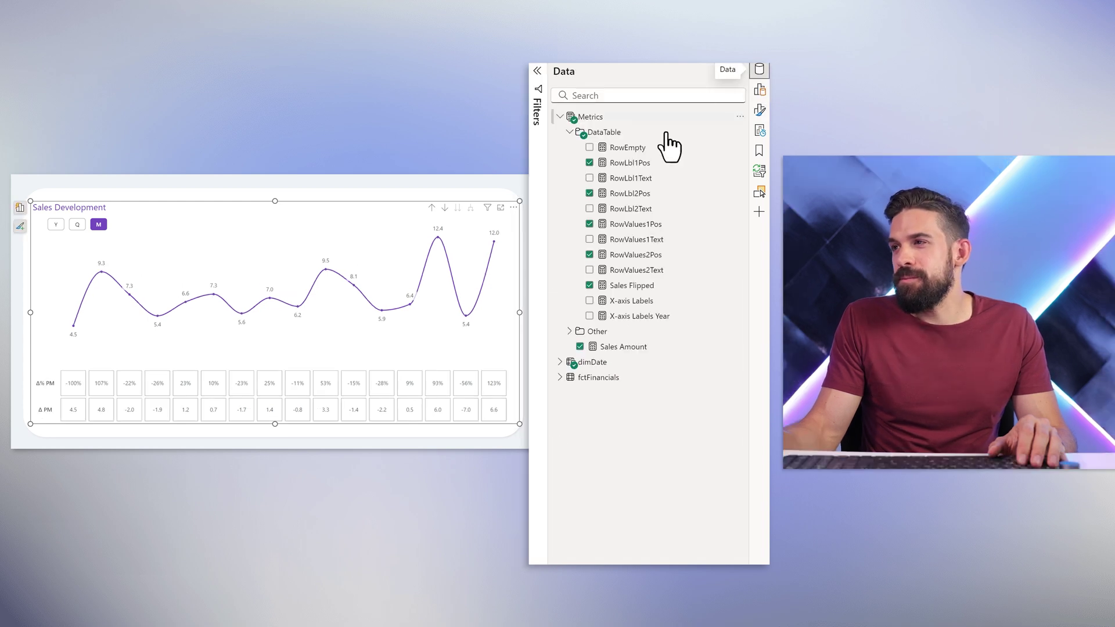
pyautogui.moveTo(651, 152); pyautogui.dragTo(96, 414)
pyautogui.moveTo(90, 411); pyautogui.dragTo(96, 419)
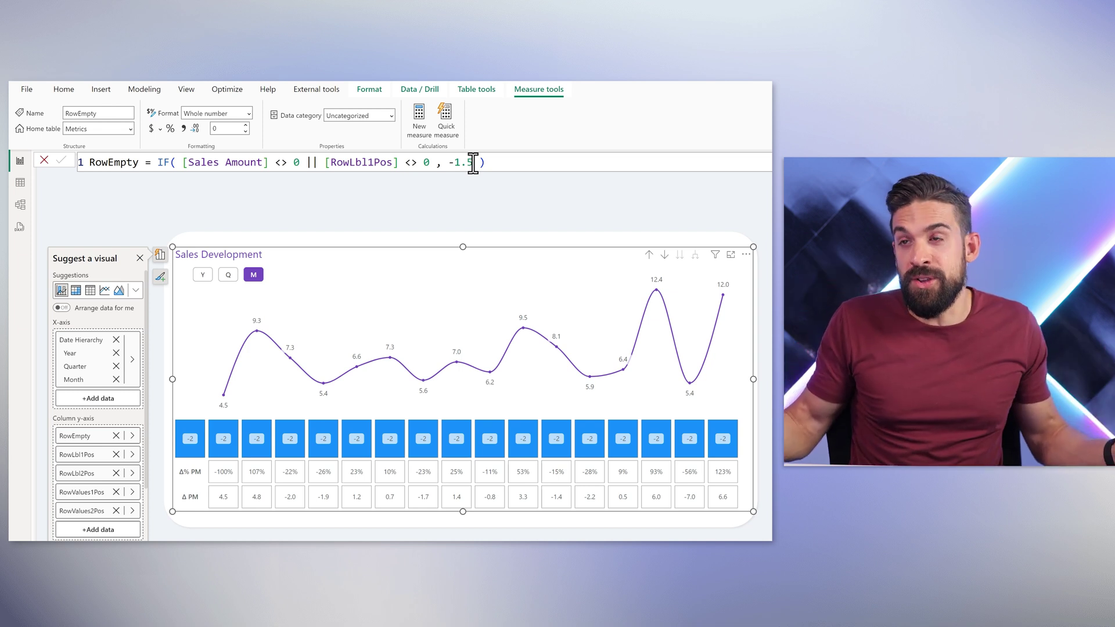
pyautogui.press('Return')
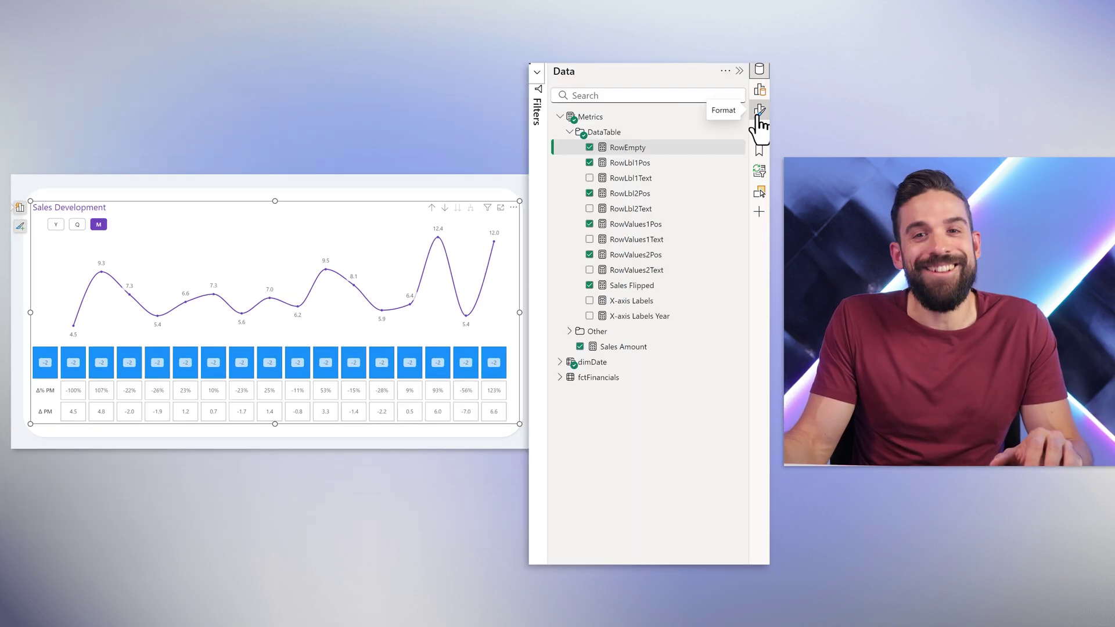
# - Set the RowEmpty series' column color to white and turn off its border
pyautogui.click(759, 111)
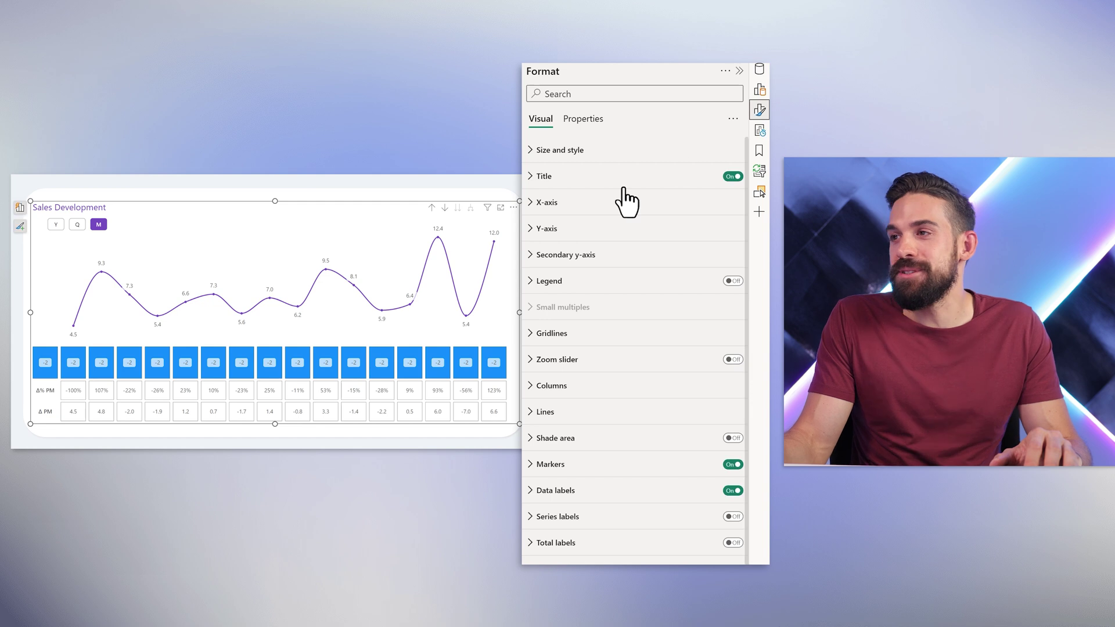
pyautogui.click(564, 386)
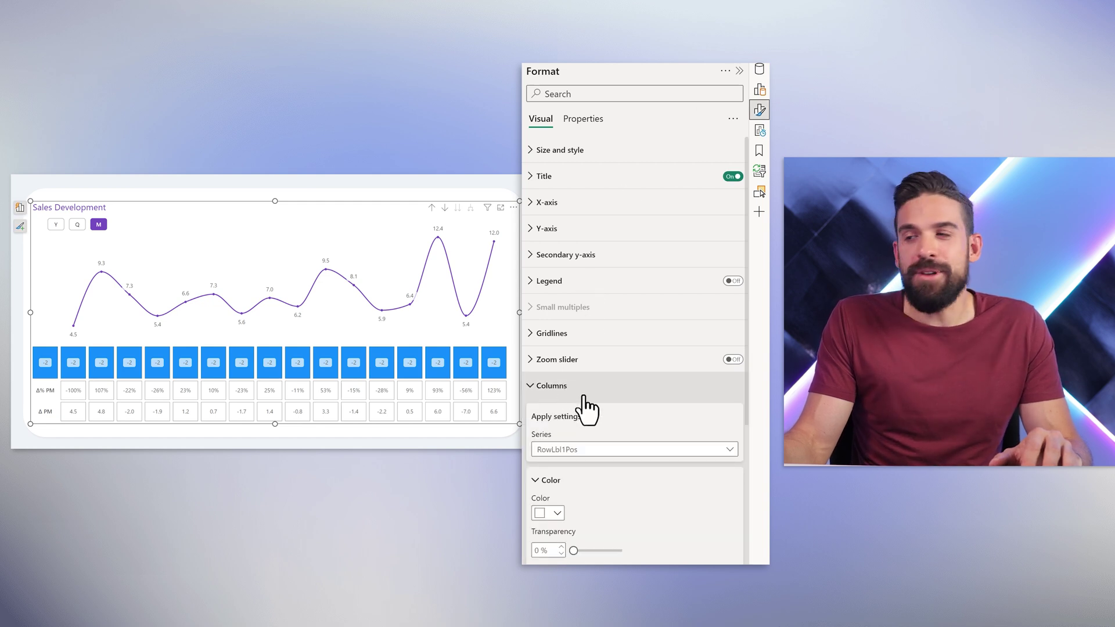
pyautogui.click(597, 451)
pyautogui.click(582, 480)
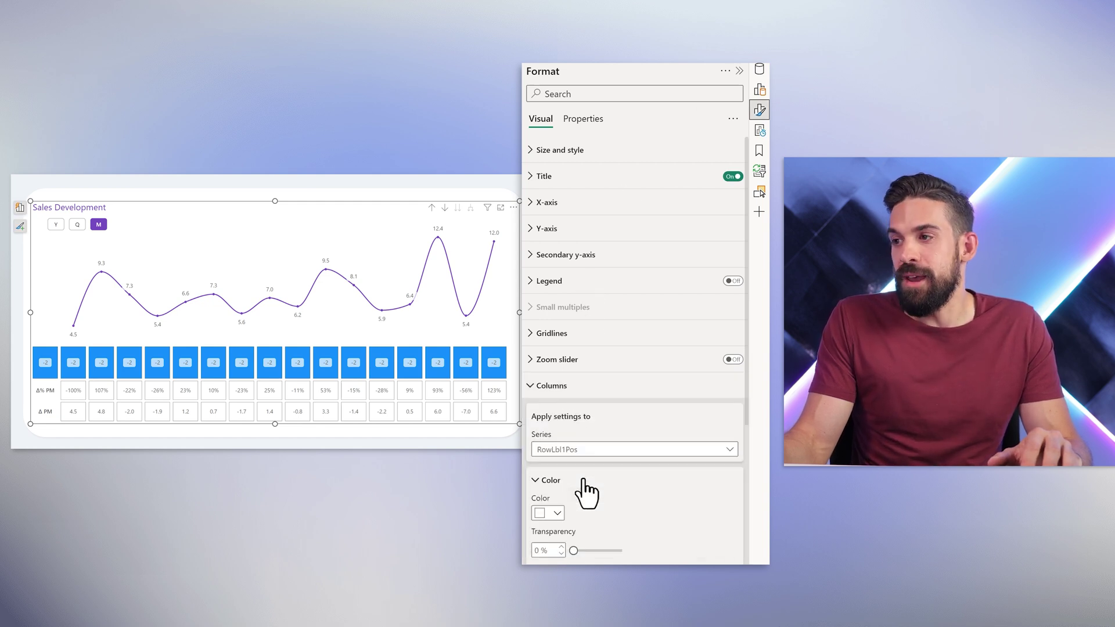
pyautogui.scroll(-1, 587, 492)
pyautogui.click(544, 450)
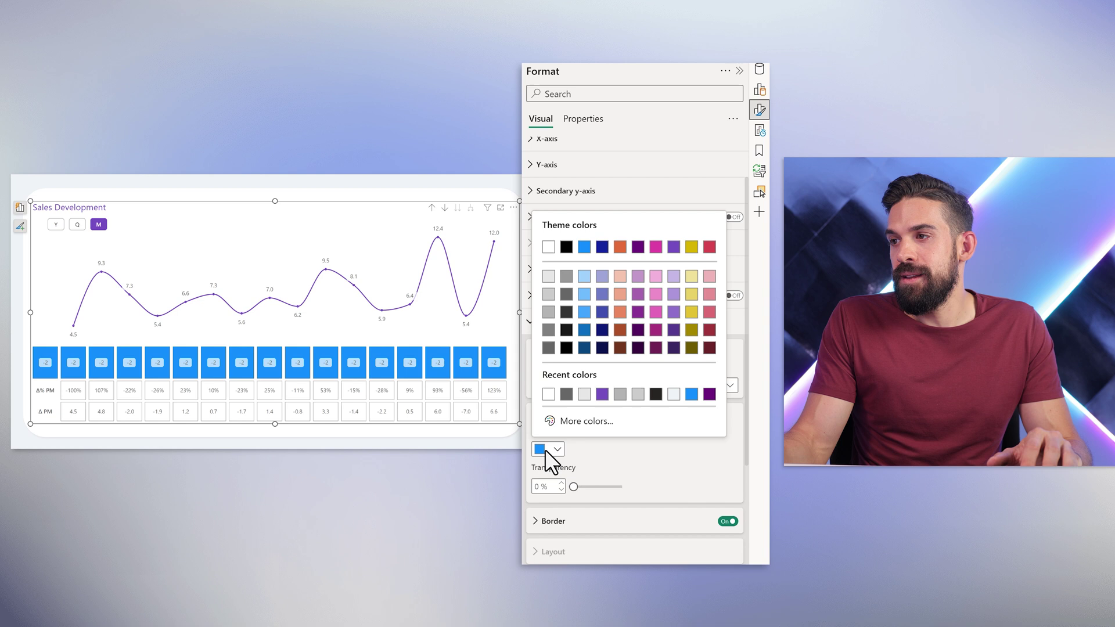
pyautogui.click(548, 395)
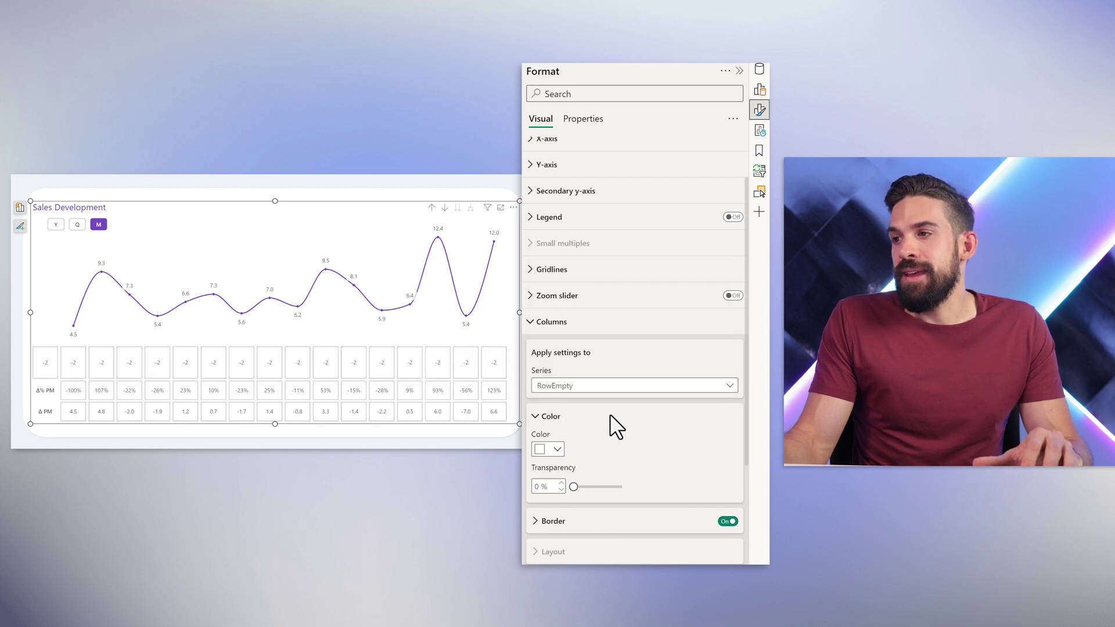
pyautogui.click(724, 521)
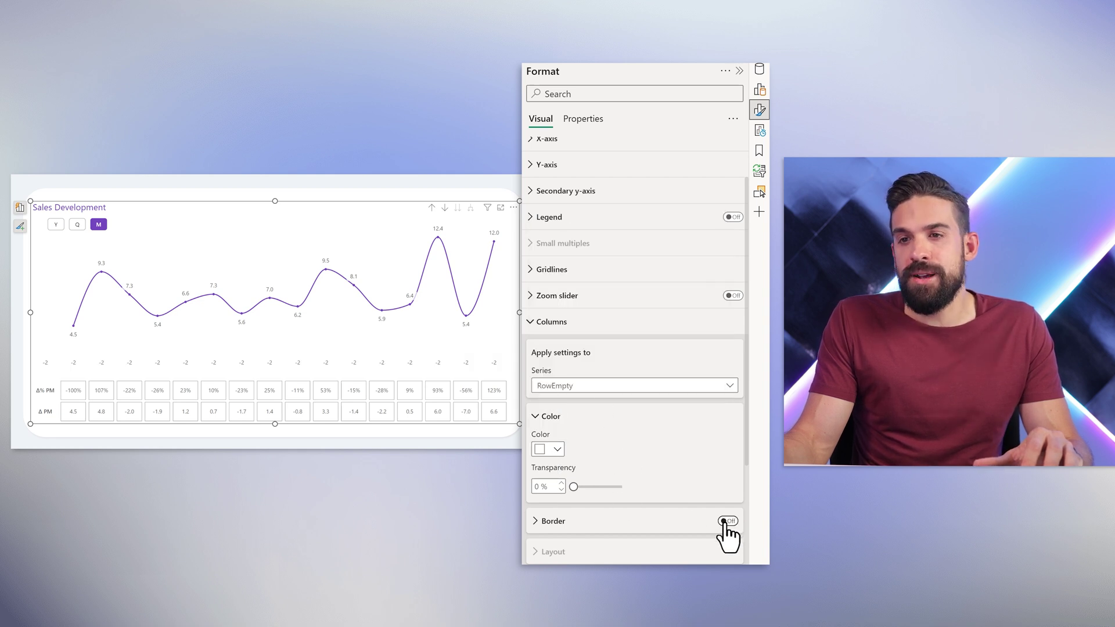
# - Set the RowEmpty series' data label value to the X-axis Labels measure
pyautogui.scroll(-3, 677, 430)
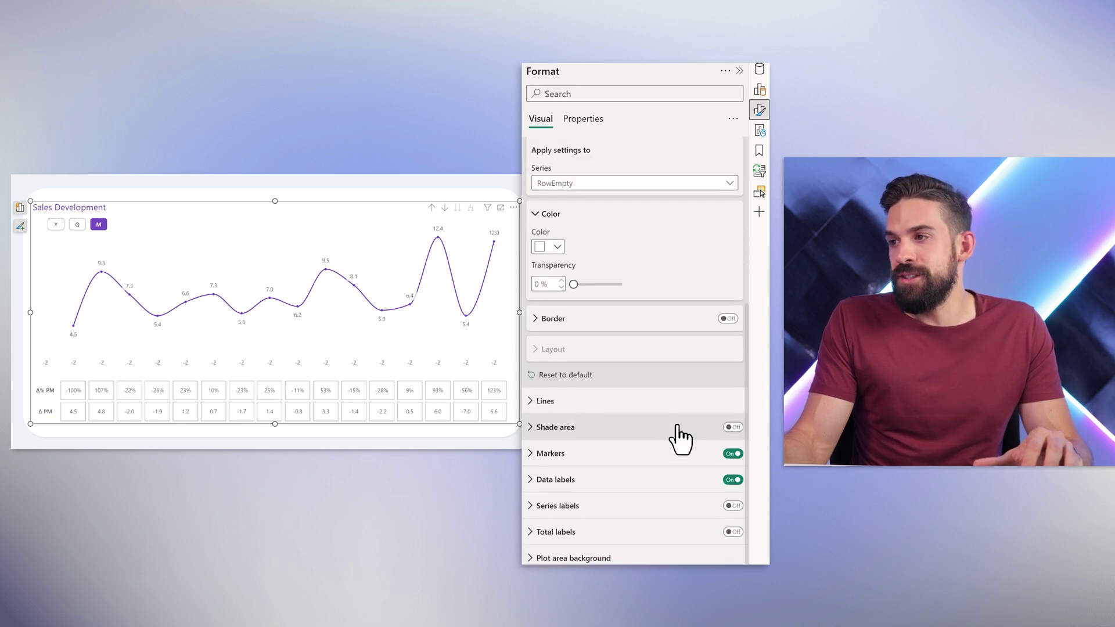
pyautogui.click(590, 477)
pyautogui.scroll(-3, 592, 482)
pyautogui.click(577, 400)
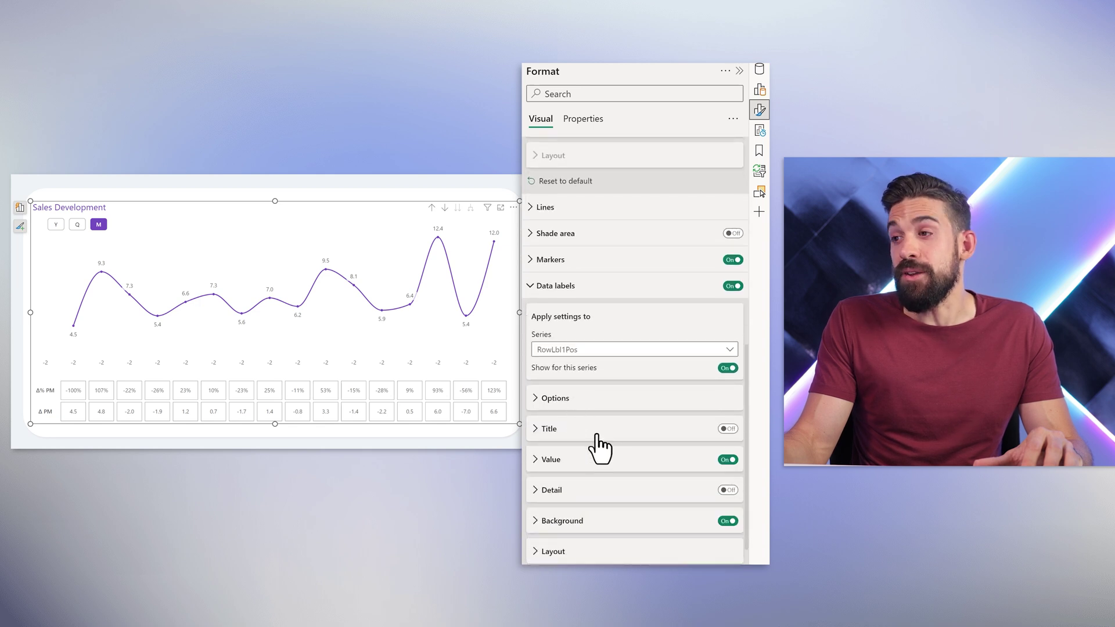
pyautogui.click(597, 464)
pyautogui.scroll(-3, 599, 454)
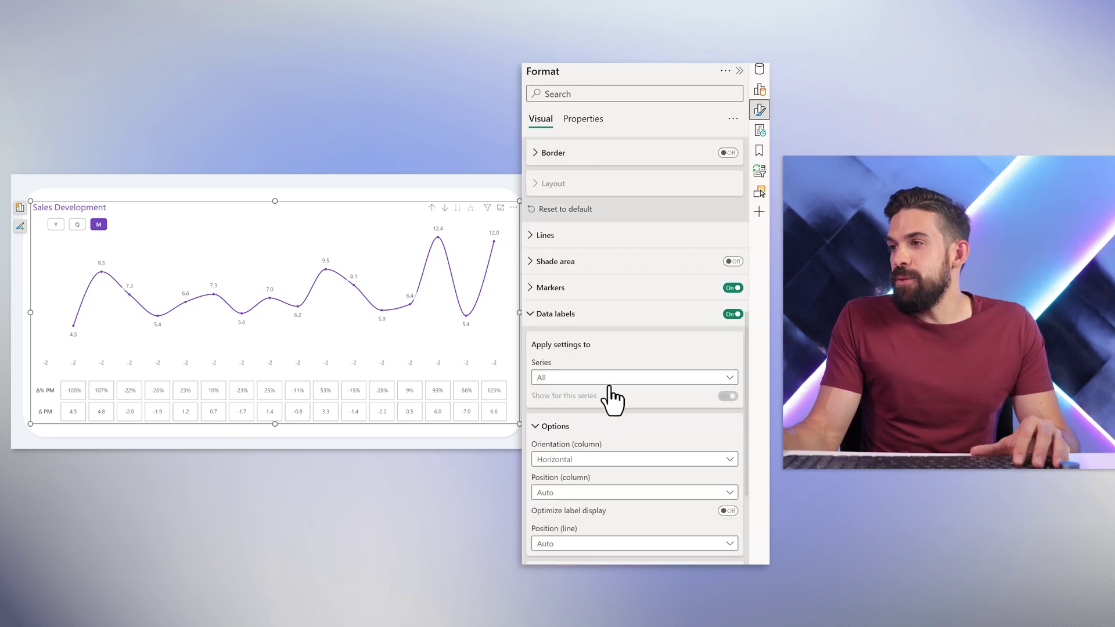
pyautogui.click(608, 382)
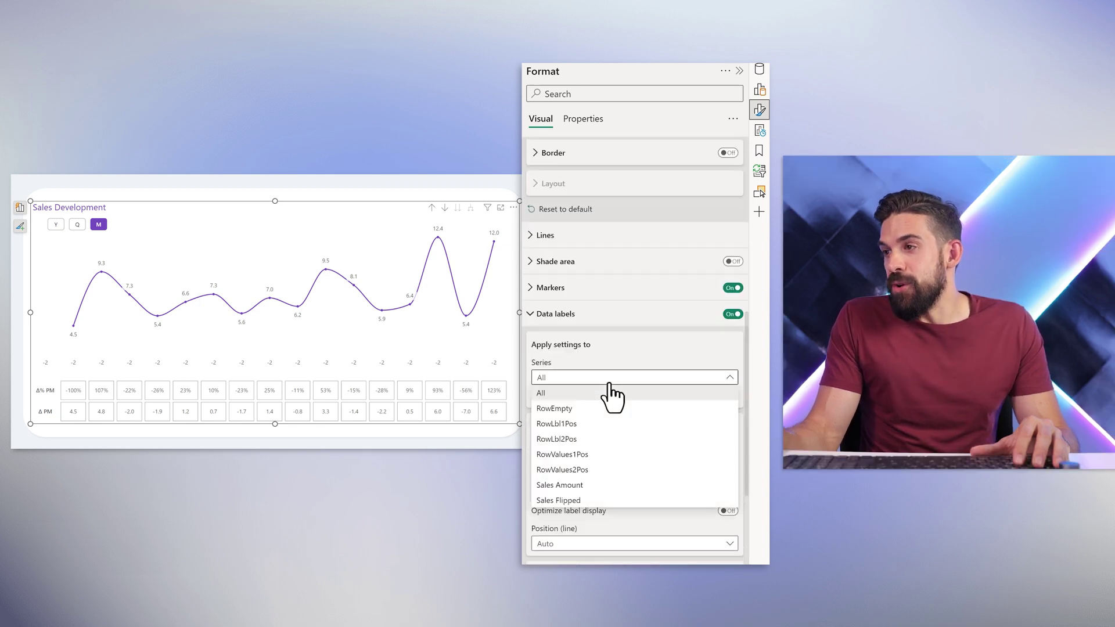
pyautogui.click(575, 409)
pyautogui.scroll(-4, 608, 423)
pyautogui.click(566, 360)
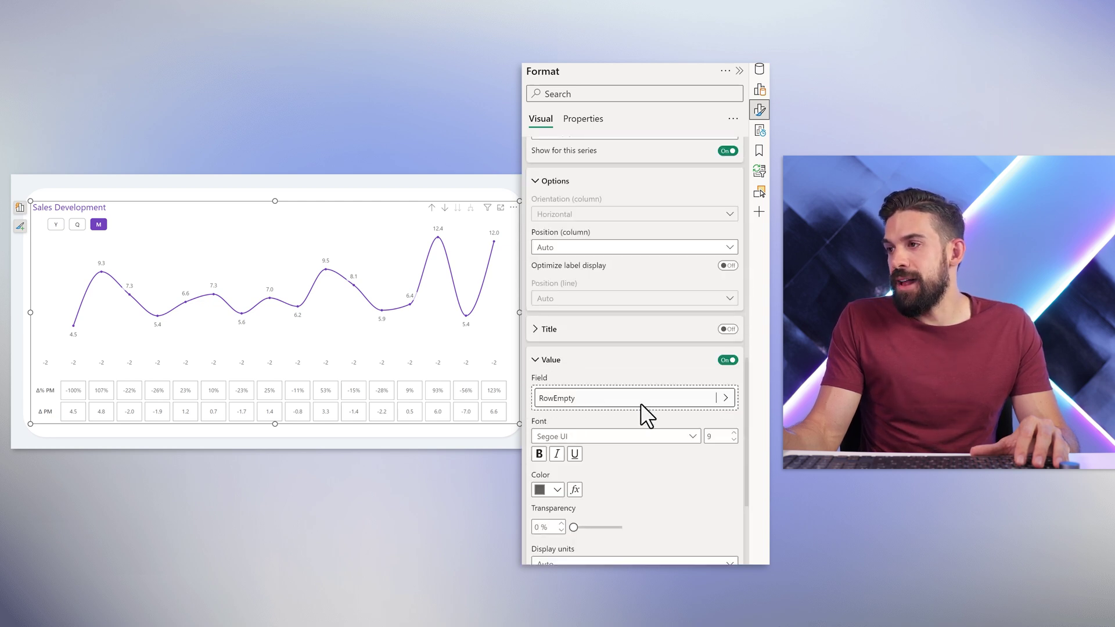
pyautogui.click(726, 397)
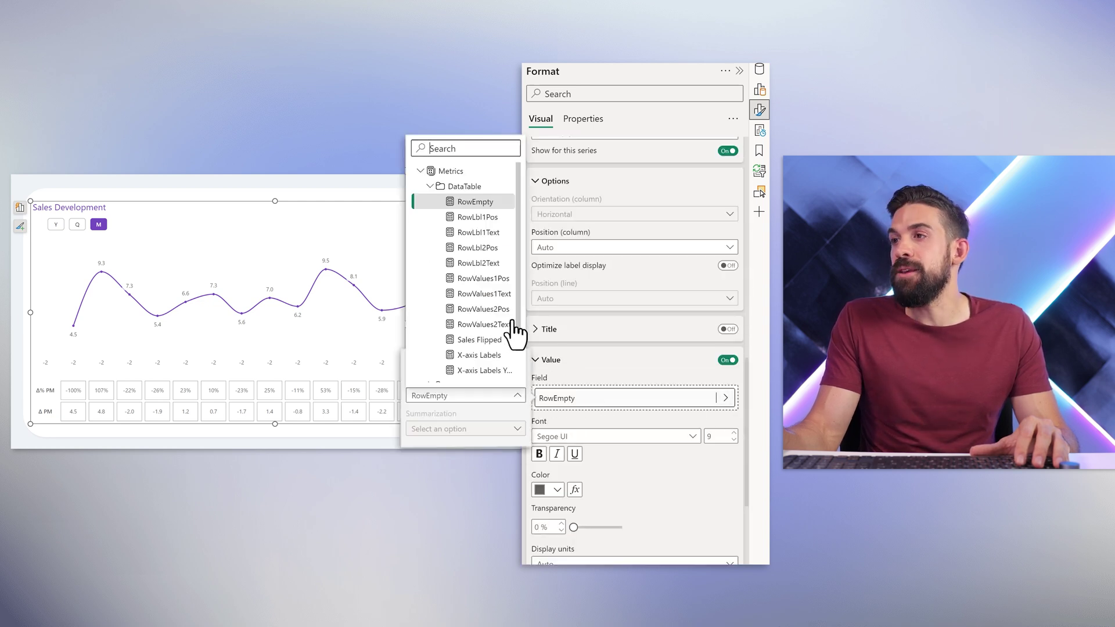
pyautogui.click(490, 357)
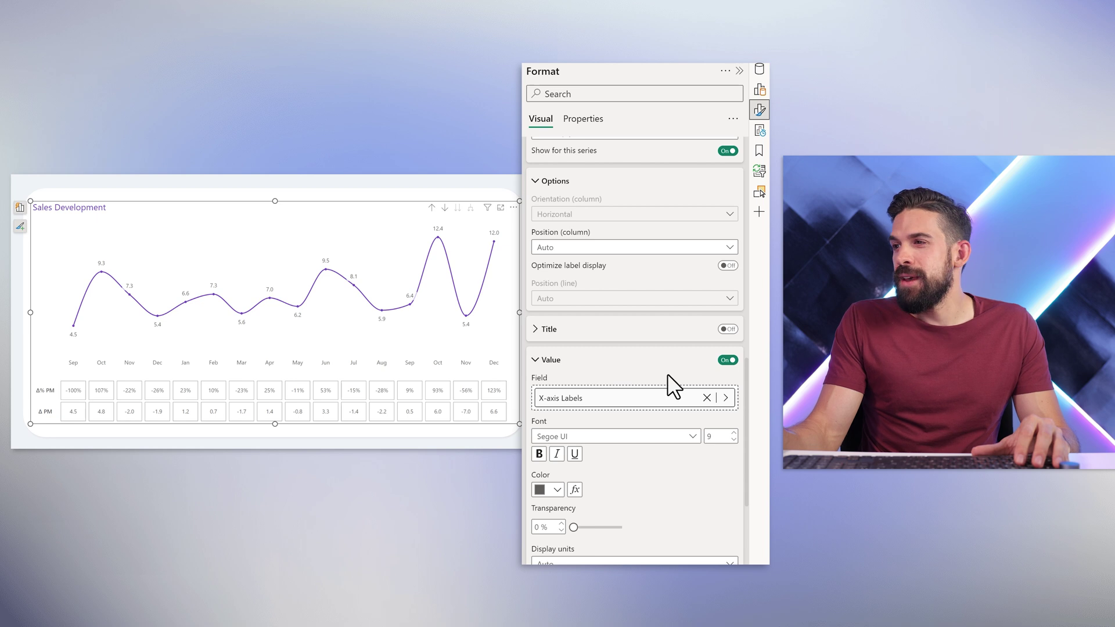
# - Turn on the RowEmpty series' data label detail and set its data to the X-axis Labels Year measure
pyautogui.click(551, 362)
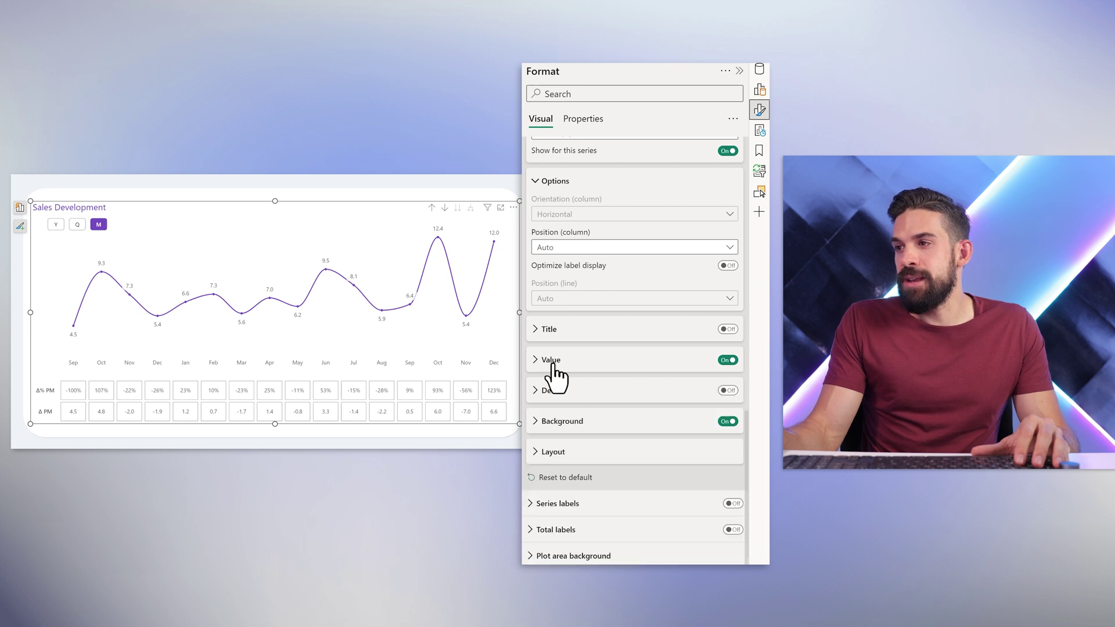
pyautogui.click(729, 391)
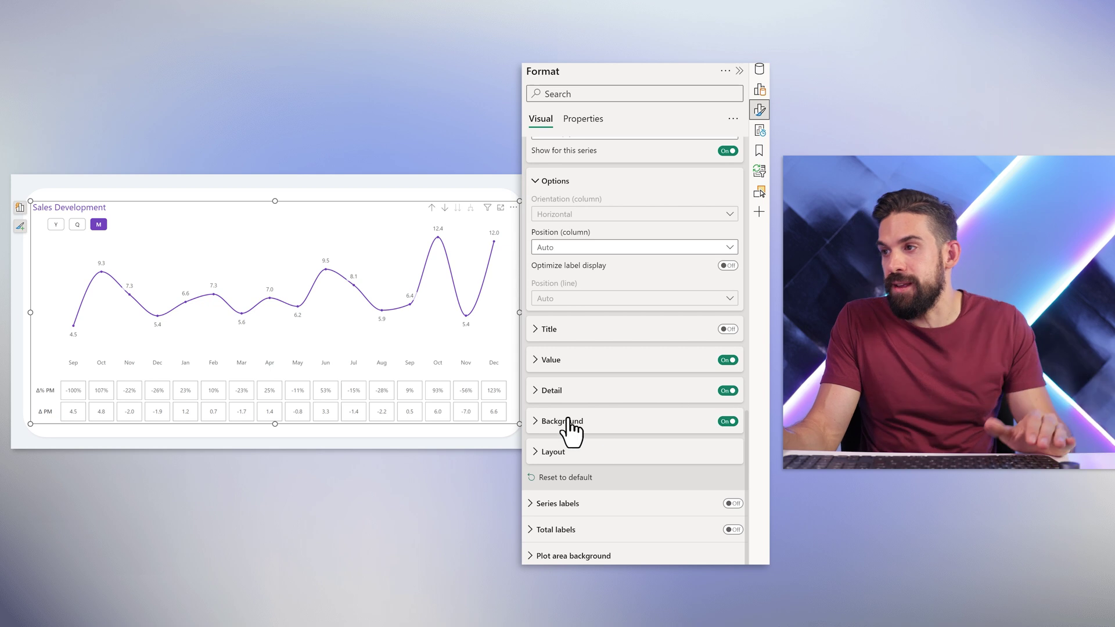
pyautogui.click(558, 393)
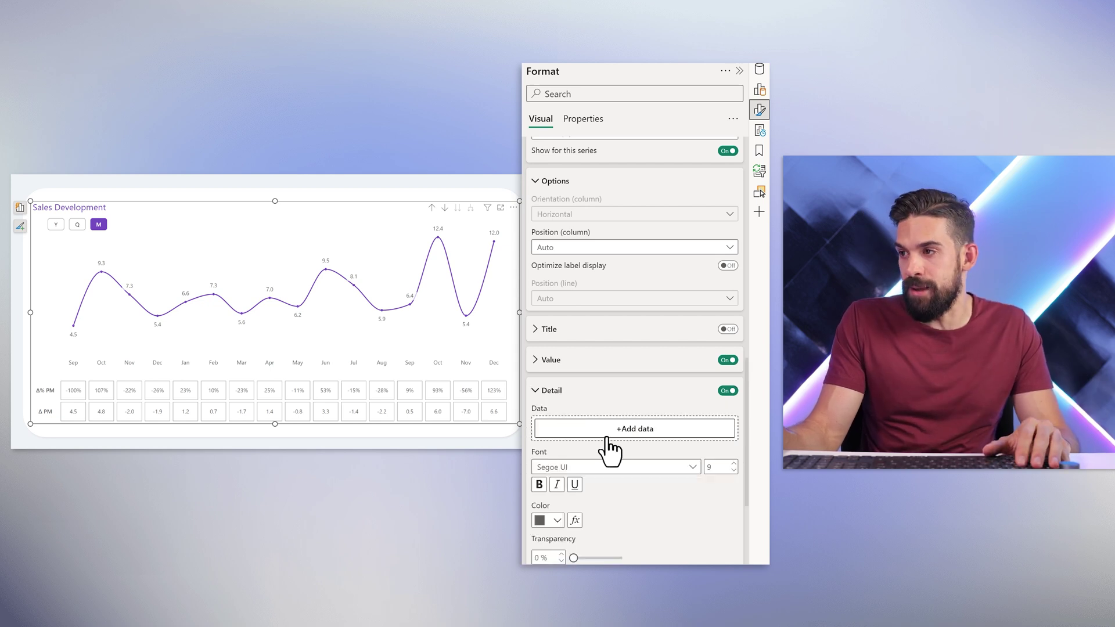
pyautogui.click(614, 429)
pyautogui.click(397, 327)
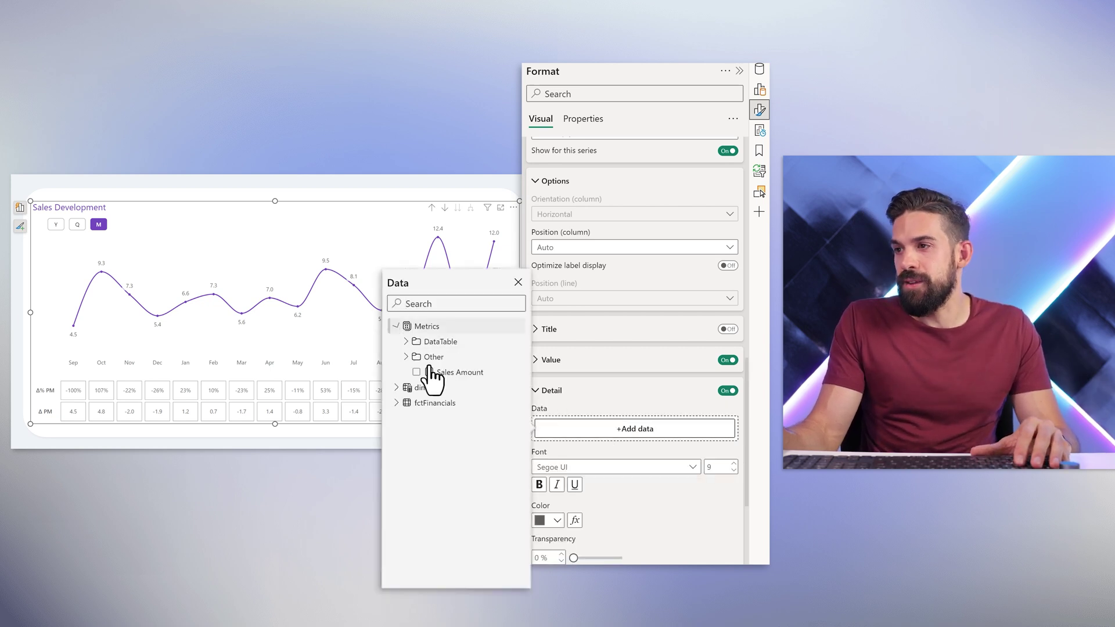
pyautogui.click(405, 342)
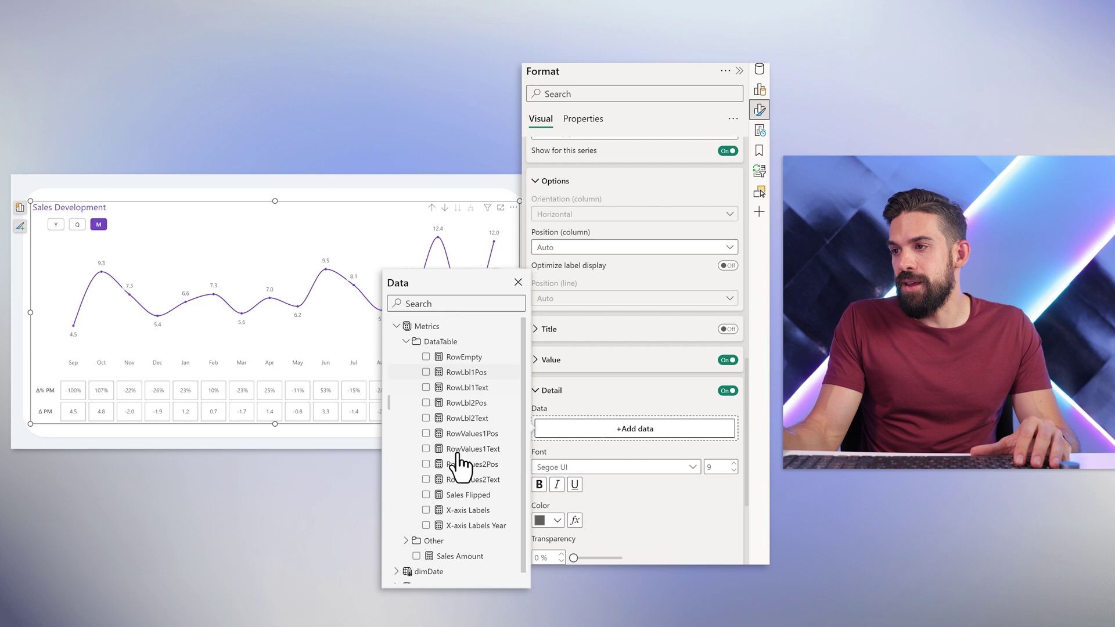
pyautogui.click(470, 526)
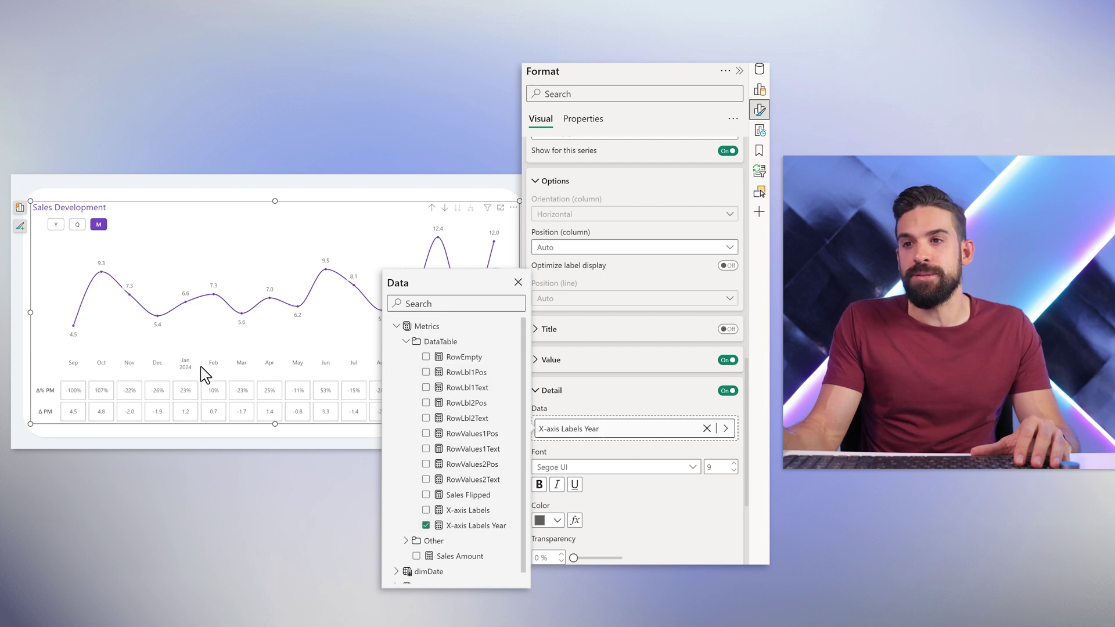
pyautogui.click(639, 392)
# - Set the column position of the RowEmpty data labels to Inside base
pyautogui.scroll(2, 579, 317)
pyautogui.scroll(1, 578, 317)
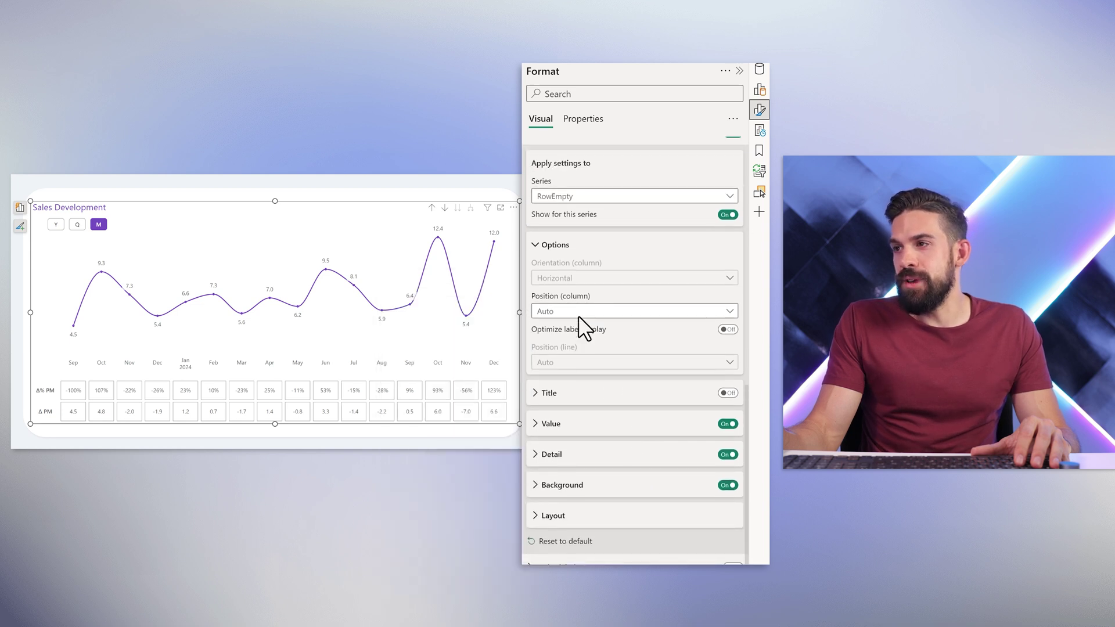
pyautogui.click(579, 316)
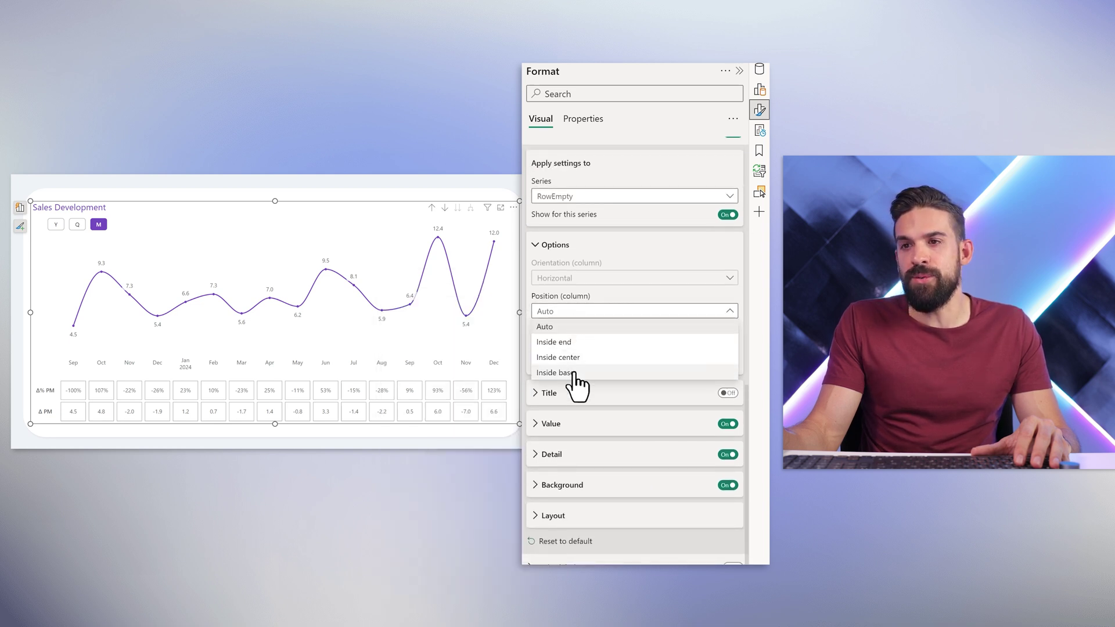
pyautogui.press('Escape')
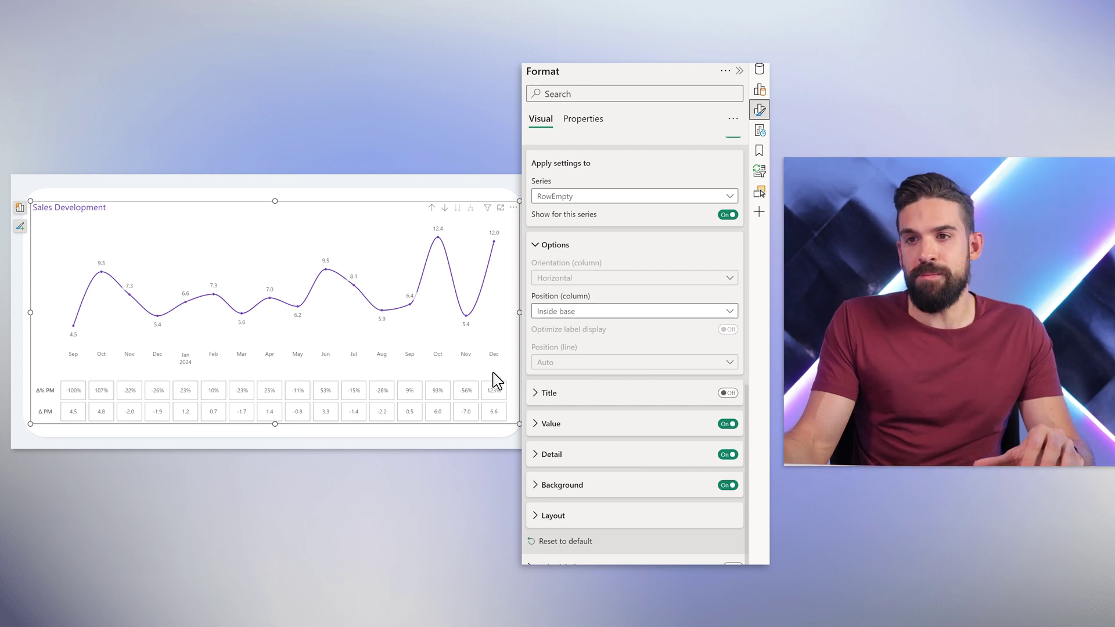
# - Review the formulas of the X-axis Labels and X-axis Labels Year measures, including their month, quarter and year conditions
pyautogui.click(758, 70)
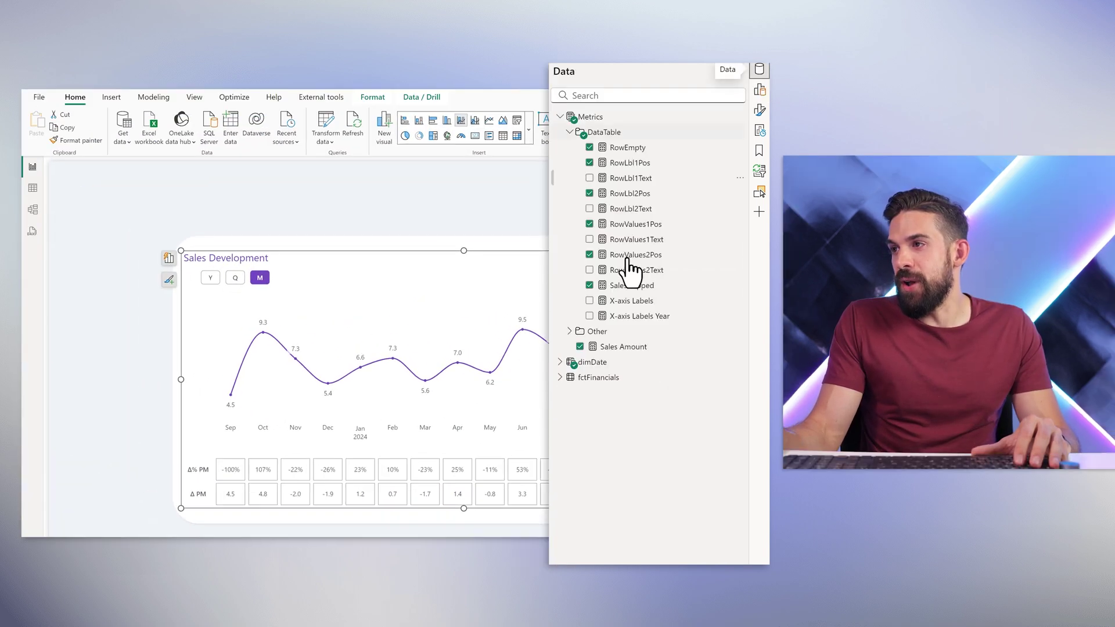
pyautogui.click(643, 302)
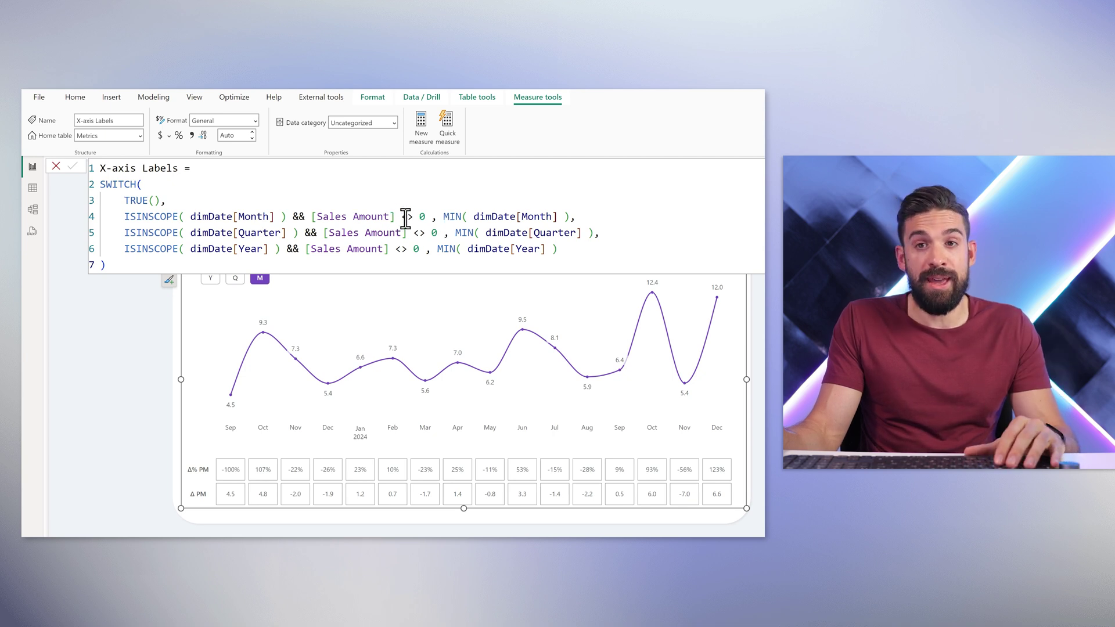
pyautogui.moveTo(489, 224); pyautogui.dragTo(551, 216)
pyautogui.click(564, 234)
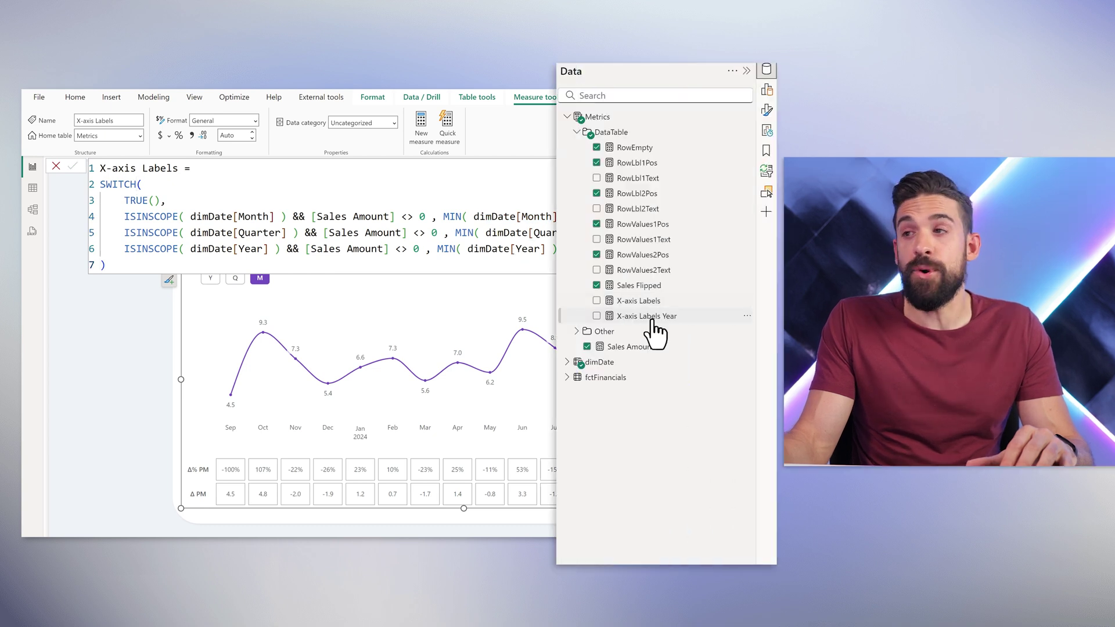
pyautogui.click(651, 317)
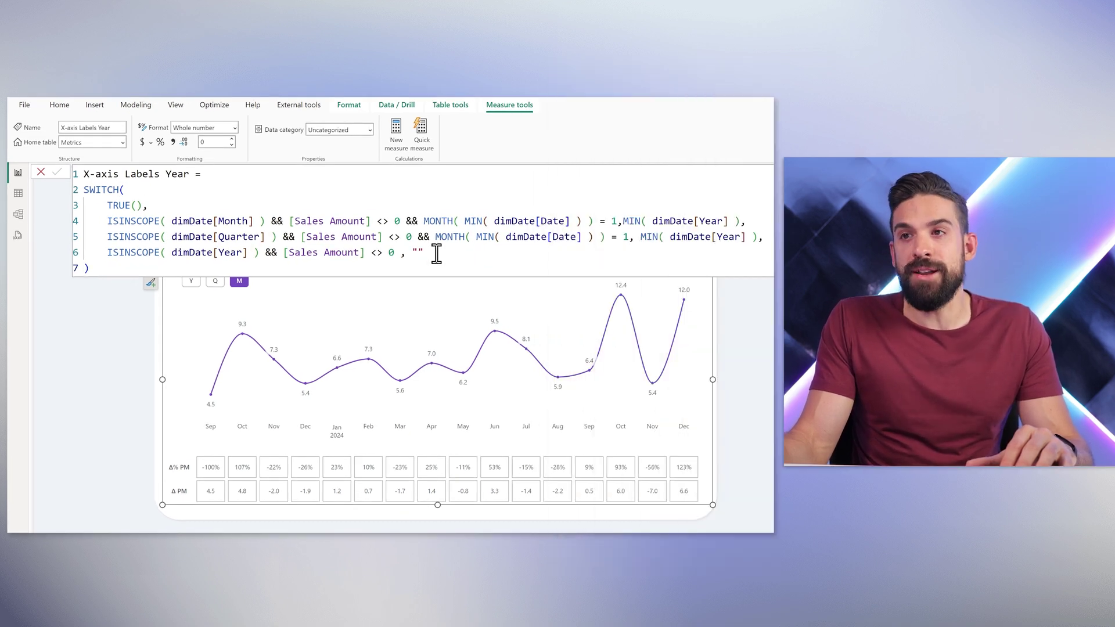
pyautogui.moveTo(436, 253); pyautogui.dragTo(398, 253)
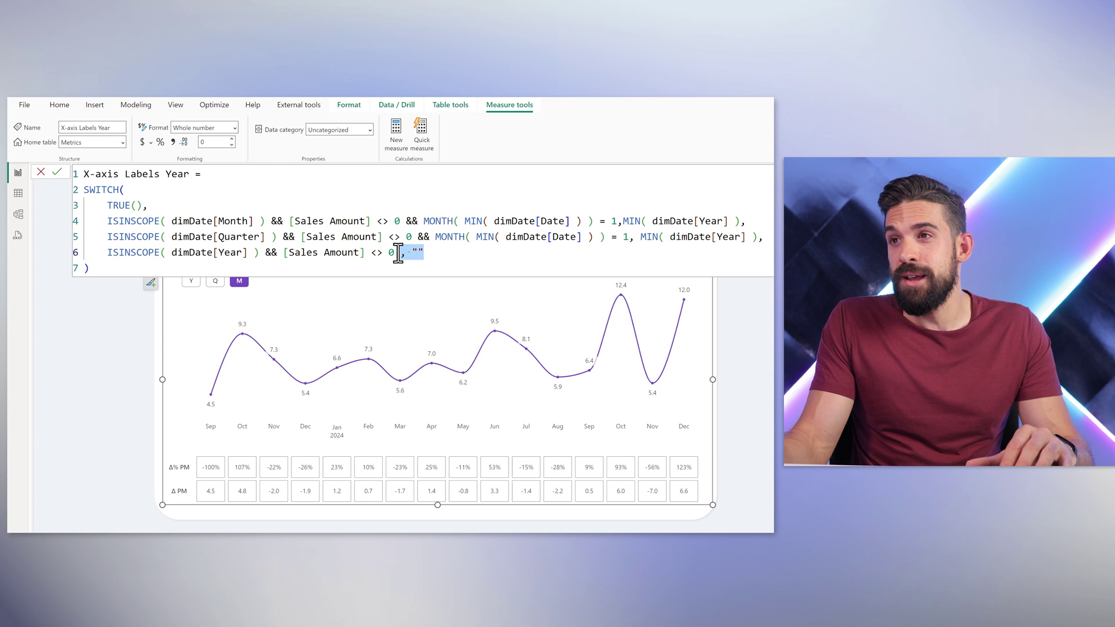
pyautogui.doubleClick(612, 221)
pyautogui.click(624, 236)
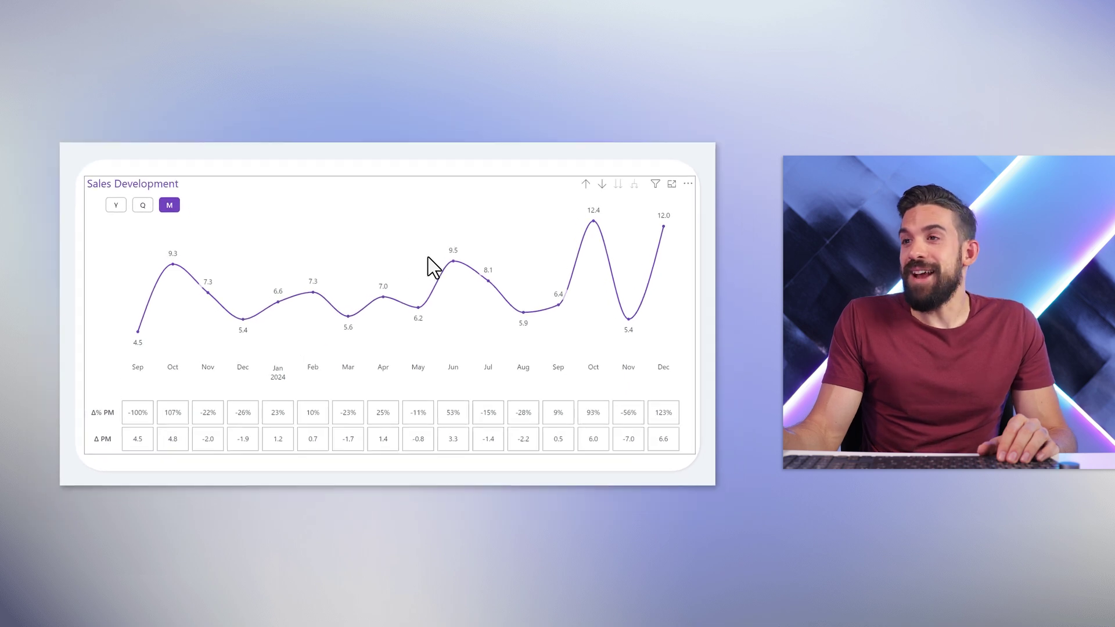
# - Drill the Sales Development chart up to quarter level and expand it back down to months
pyautogui.click(586, 184)
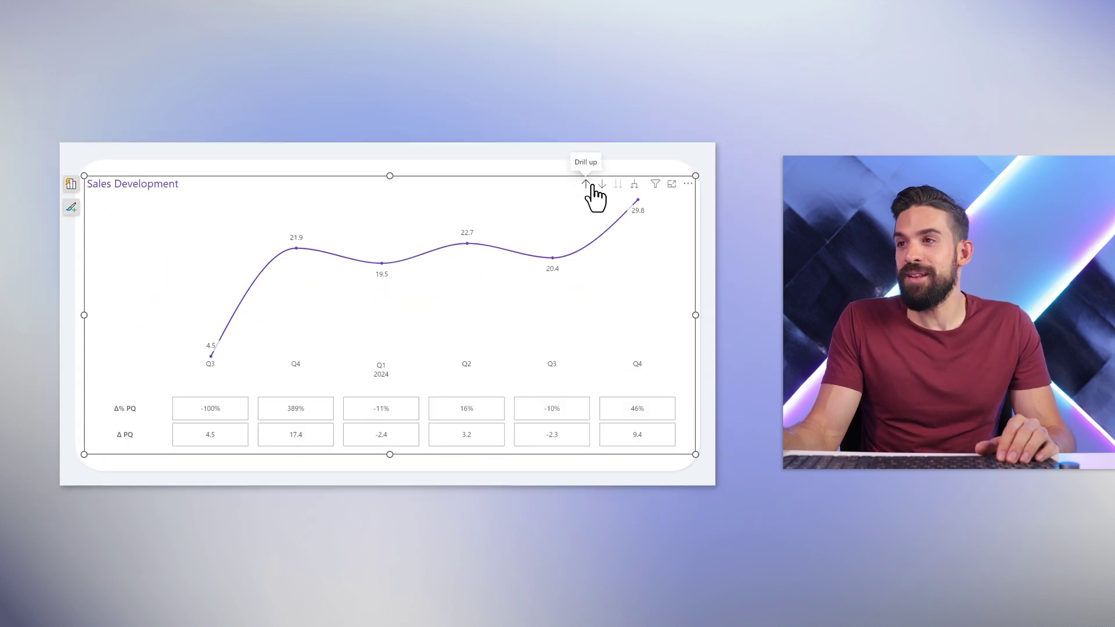
pyautogui.click(634, 185)
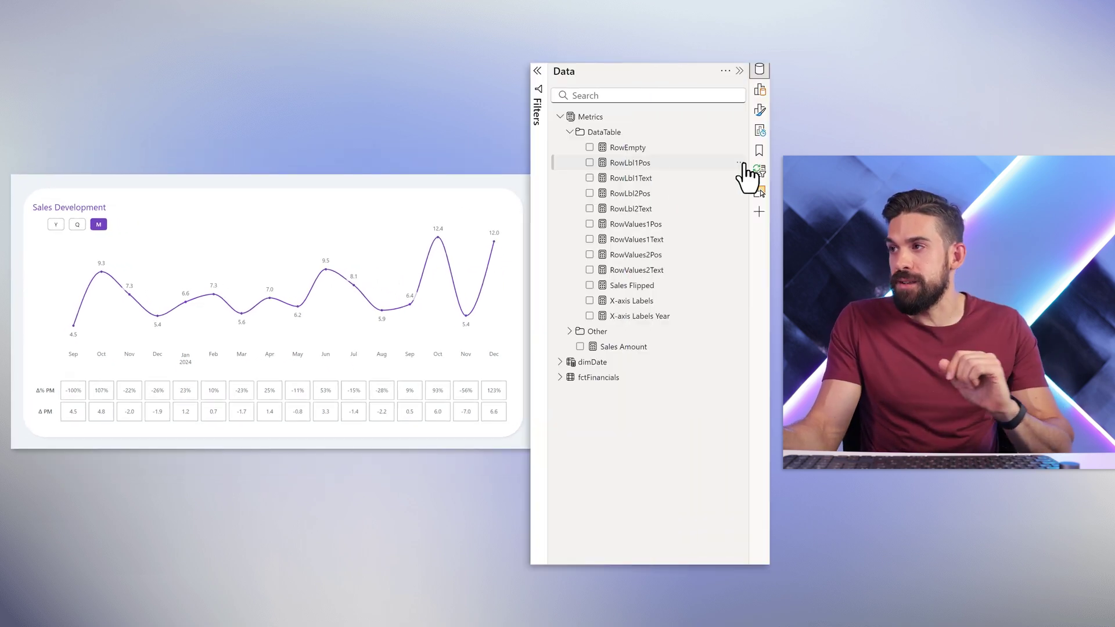
# - Inspect the options of the Y bookmark in the Calendar Level Switch group, including Data and Selected visuals
pyautogui.click(758, 151)
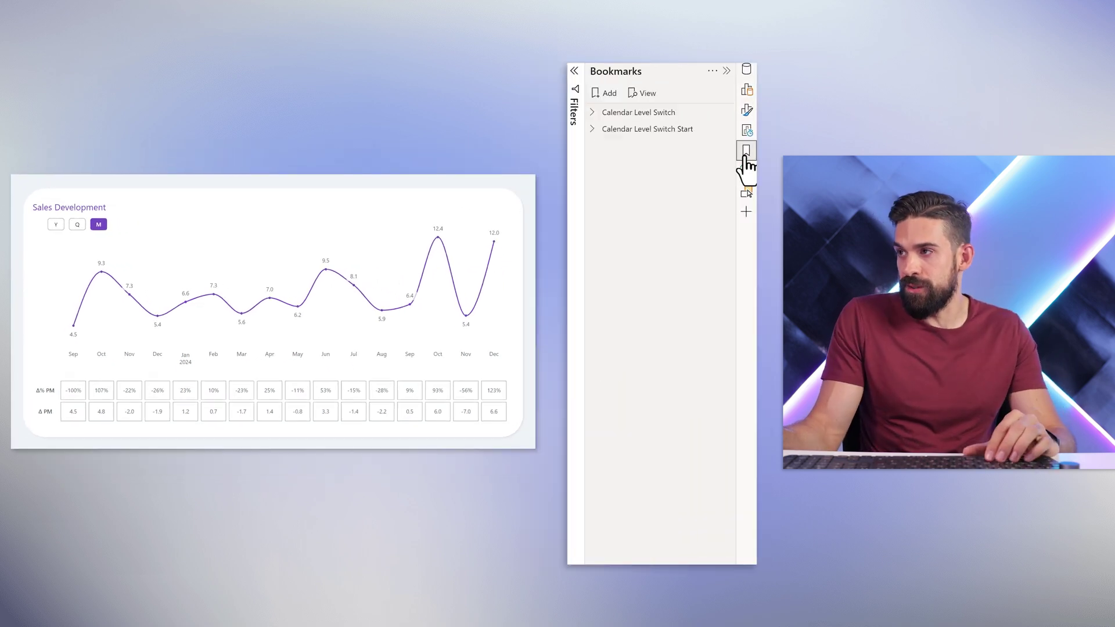
pyautogui.click(591, 112)
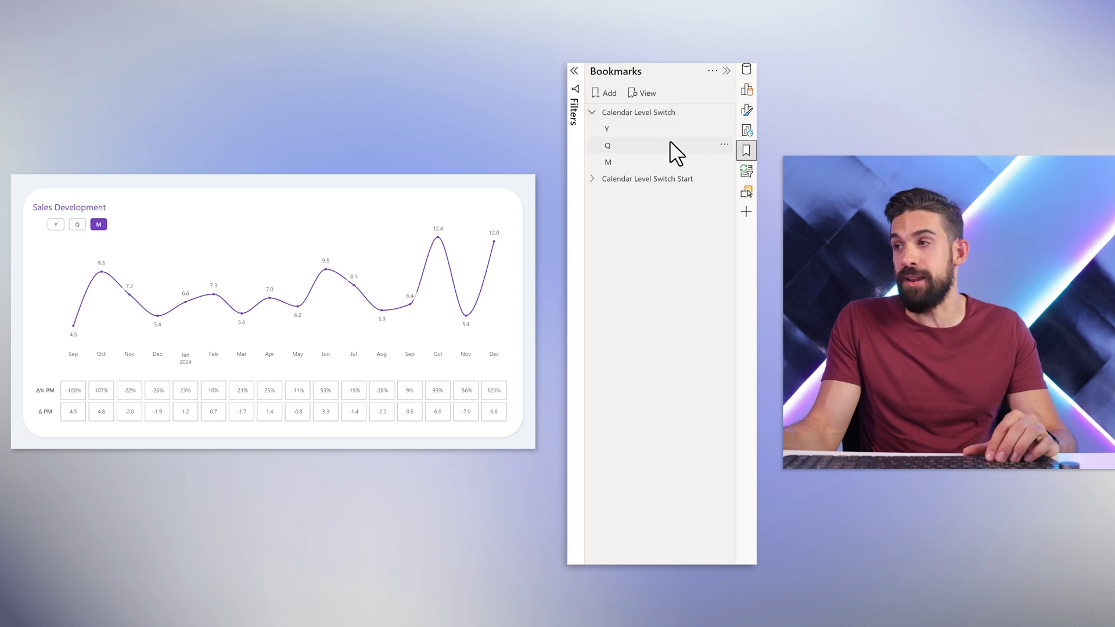
pyautogui.click(724, 128)
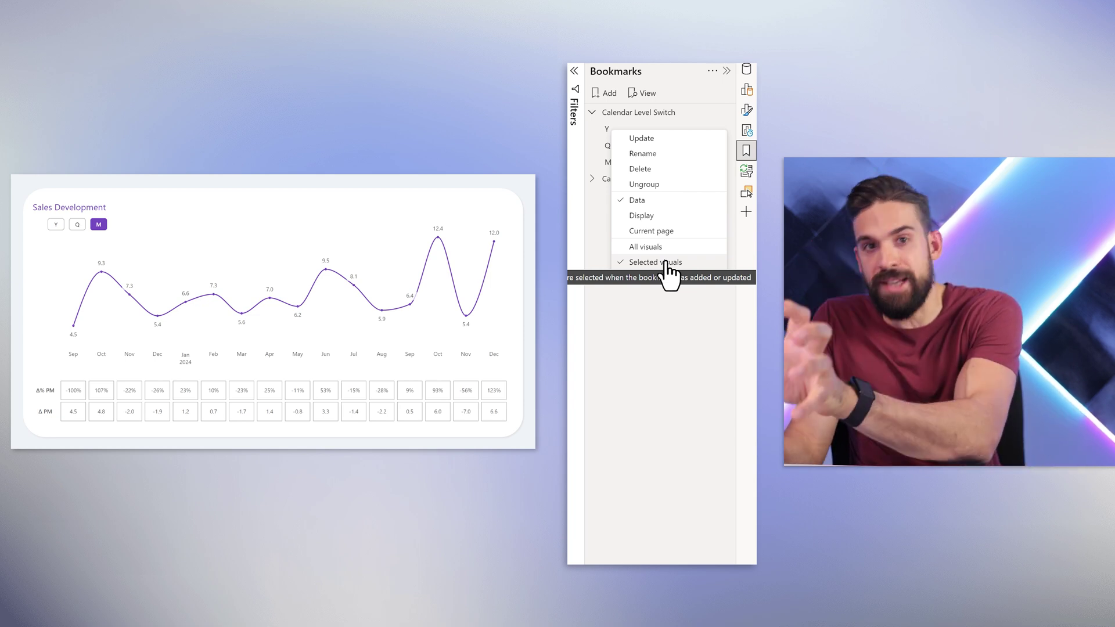
pyautogui.click(673, 343)
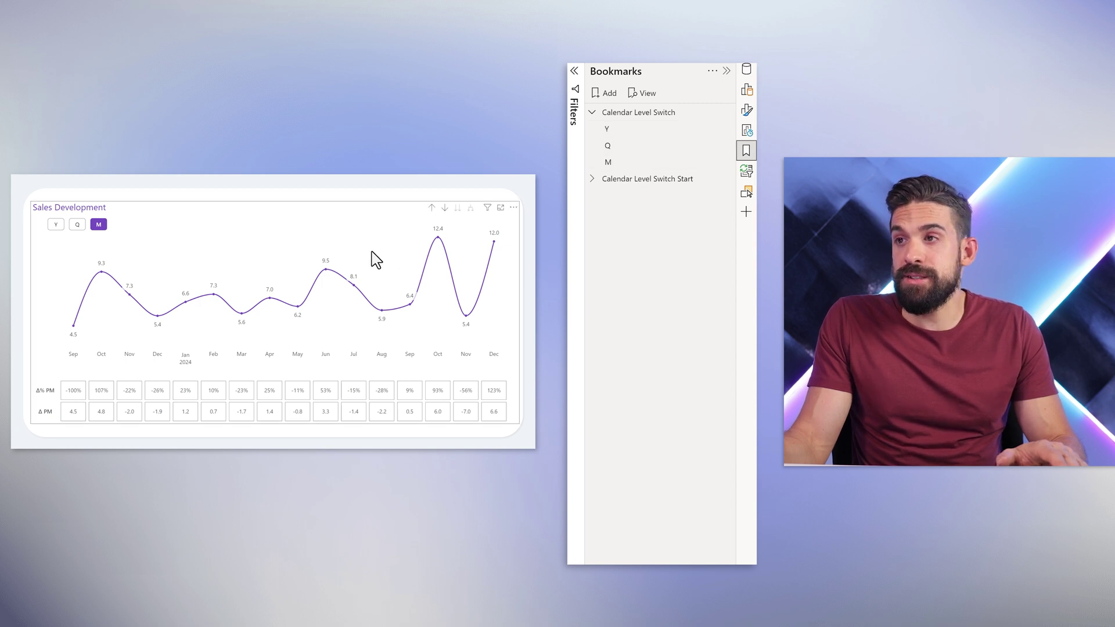
# - Drill the Sales Development chart up through quarters to year level and open the options of the Y bookmark
pyautogui.click(433, 218)
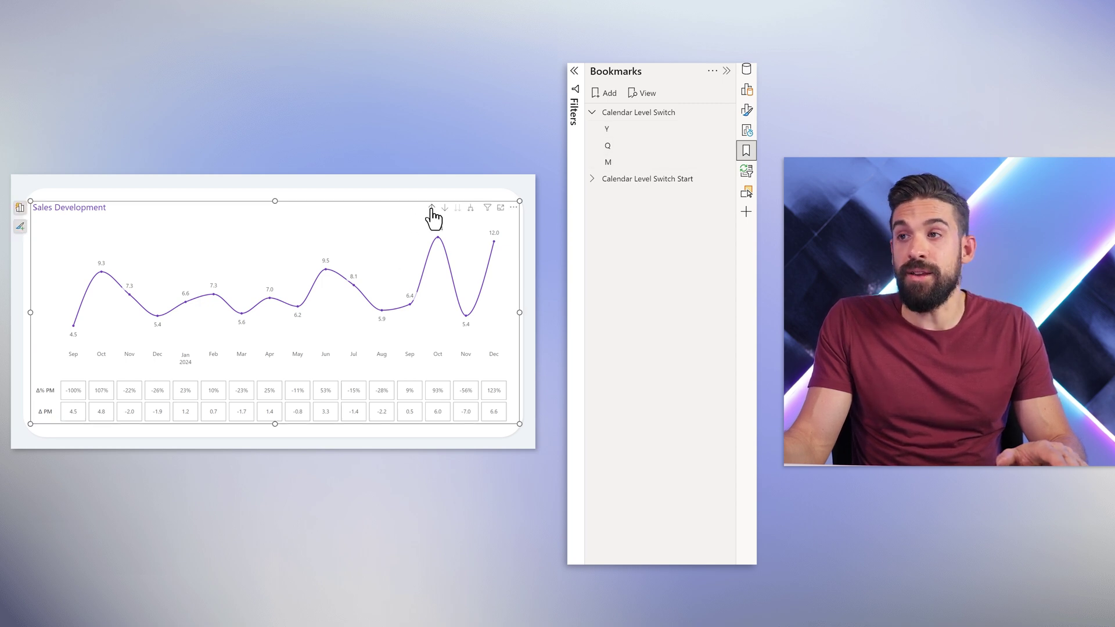
pyautogui.click(431, 209)
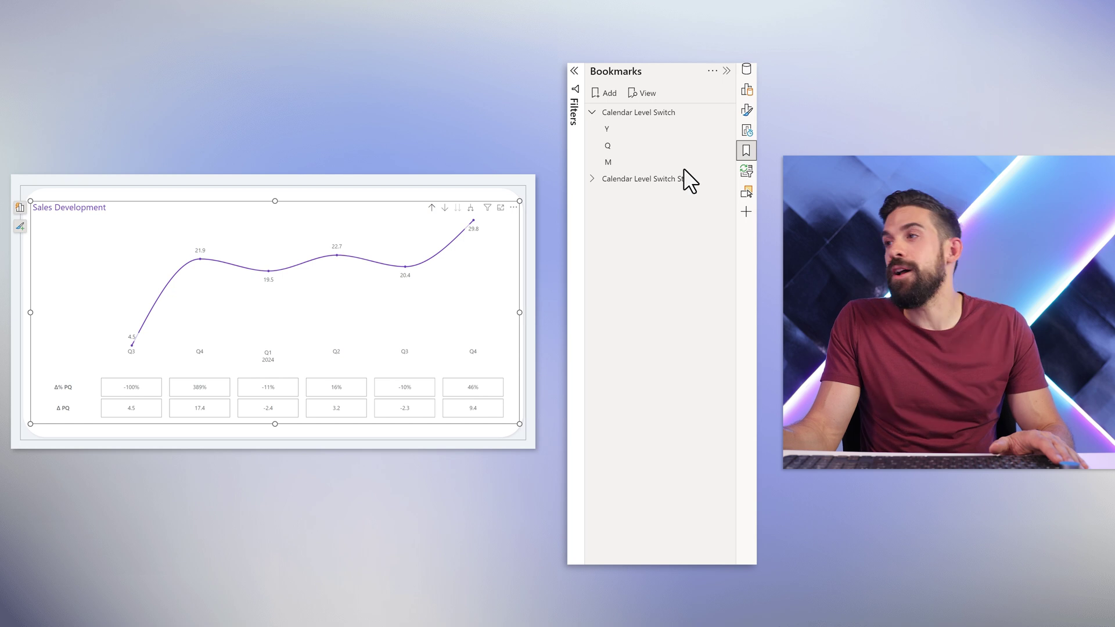
pyautogui.click(433, 209)
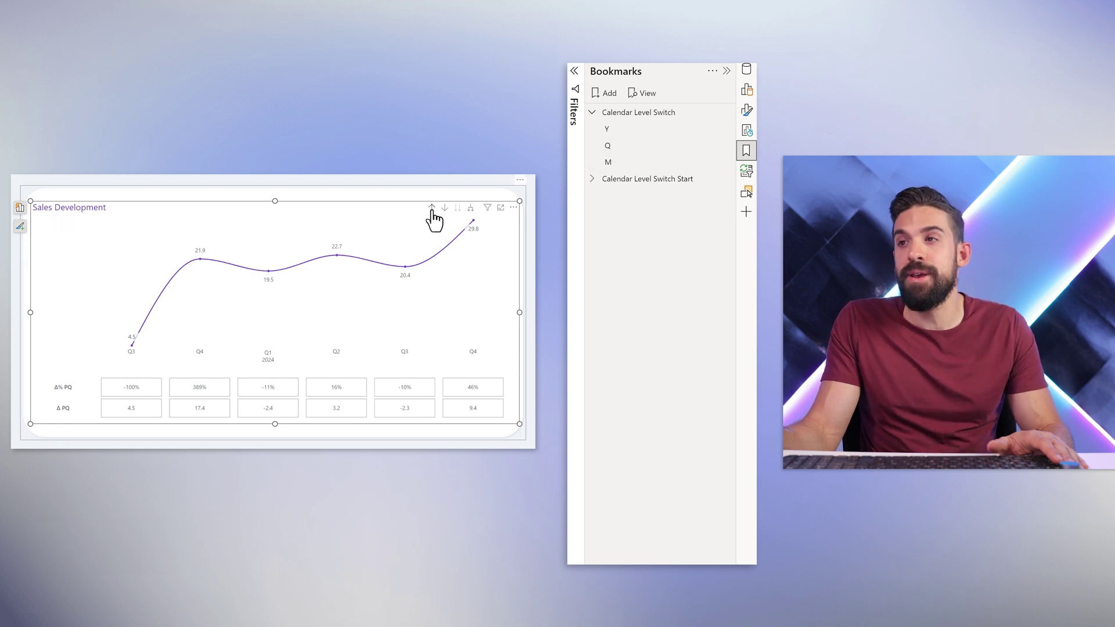
pyautogui.click(645, 129)
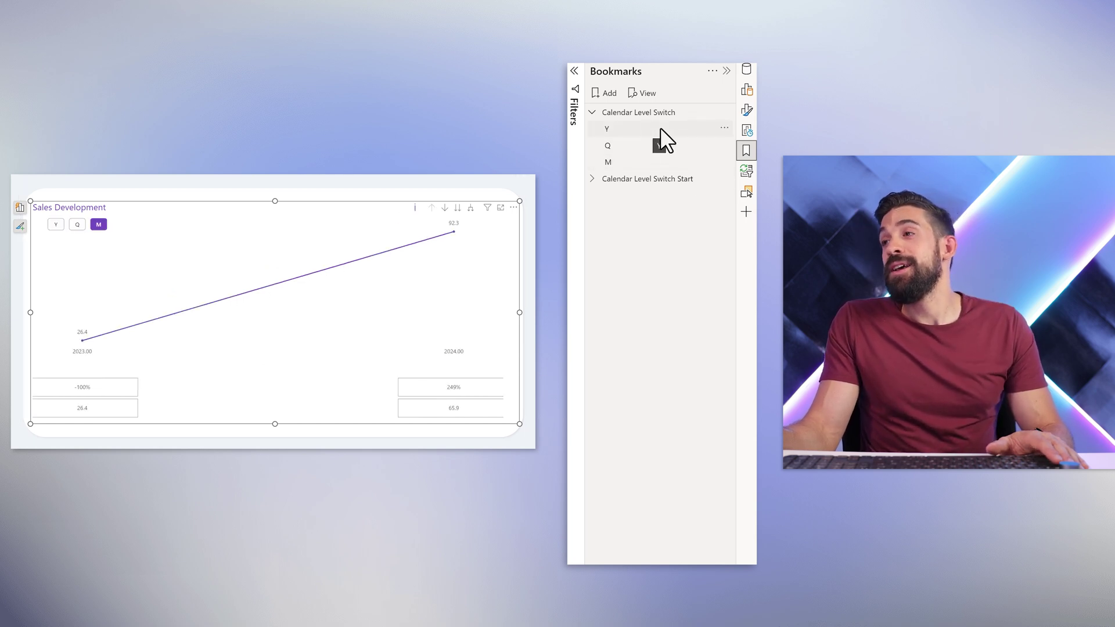
pyautogui.click(722, 129)
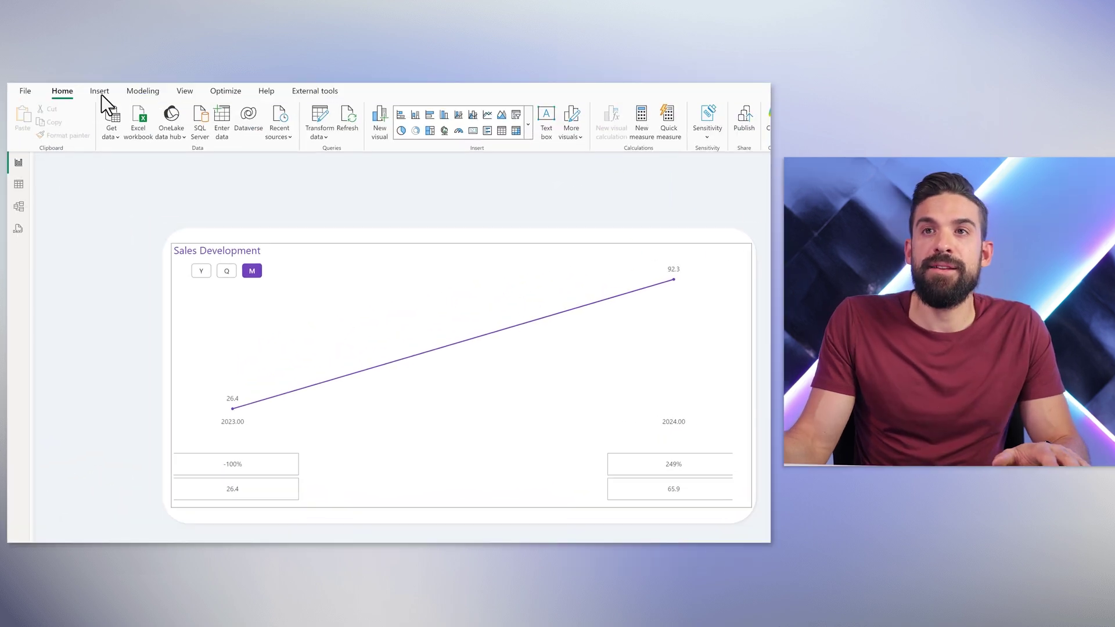
# - Locate the Bookmark navigator among the insertable navigator buttons without adding one
pyautogui.click(100, 93)
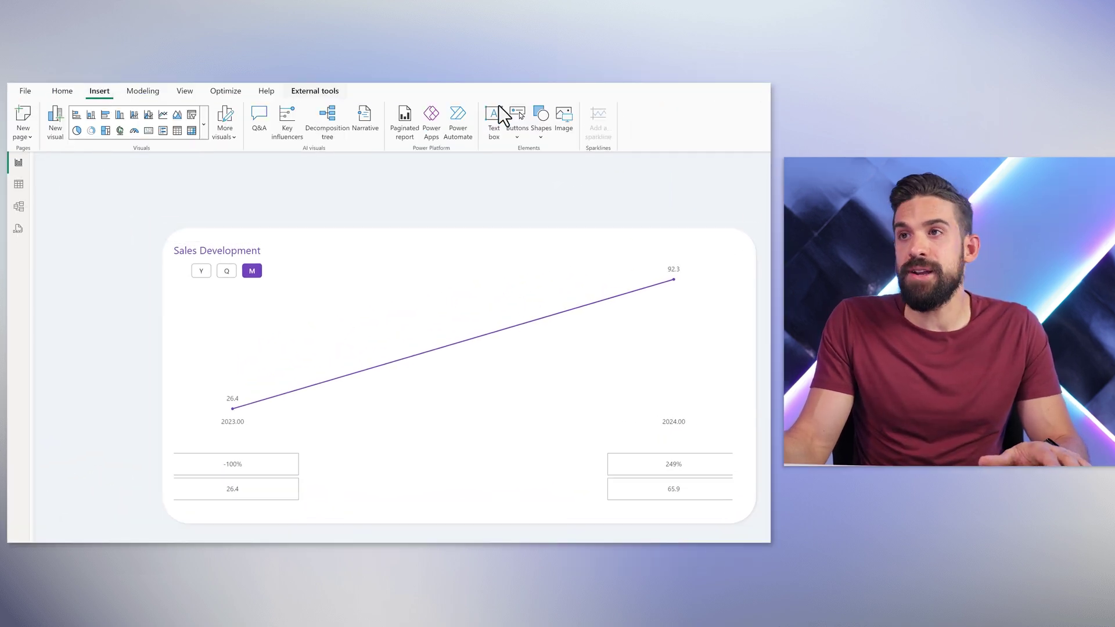
pyautogui.click(516, 138)
pyautogui.moveTo(553, 357)
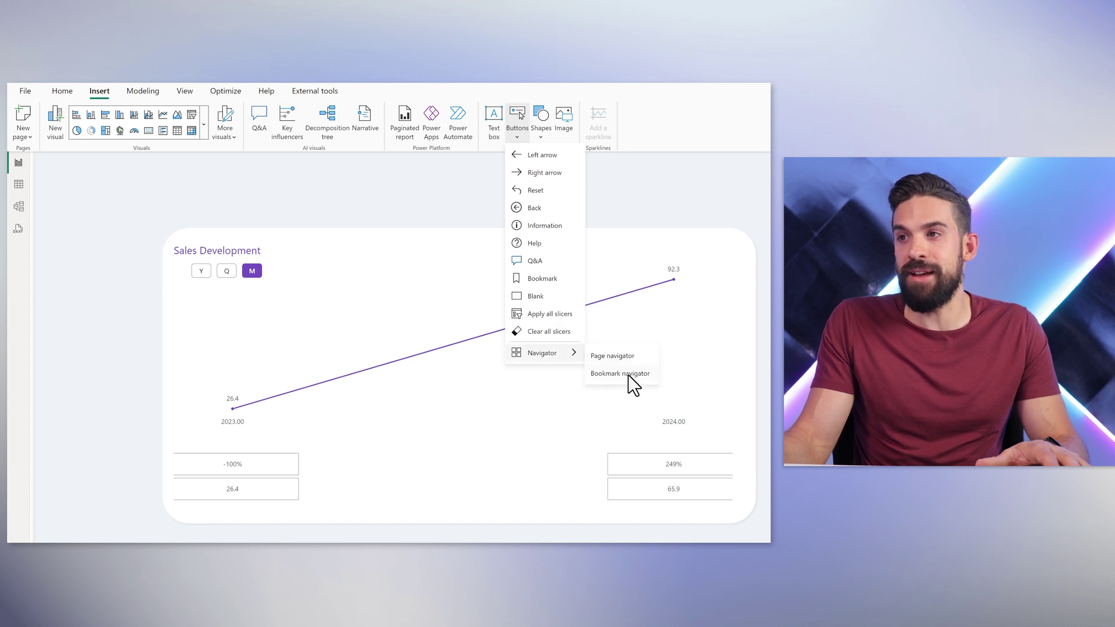
pyautogui.press('Escape')
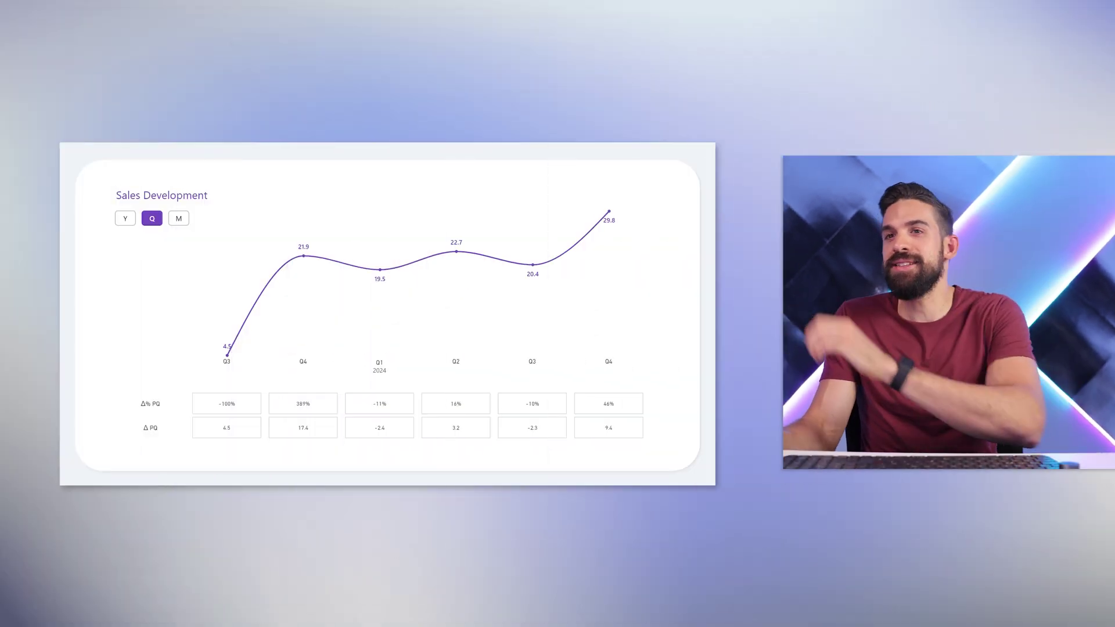
# - Switch the Sales Development chart to monthly level with the M bookmark button
pyautogui.click(179, 219)
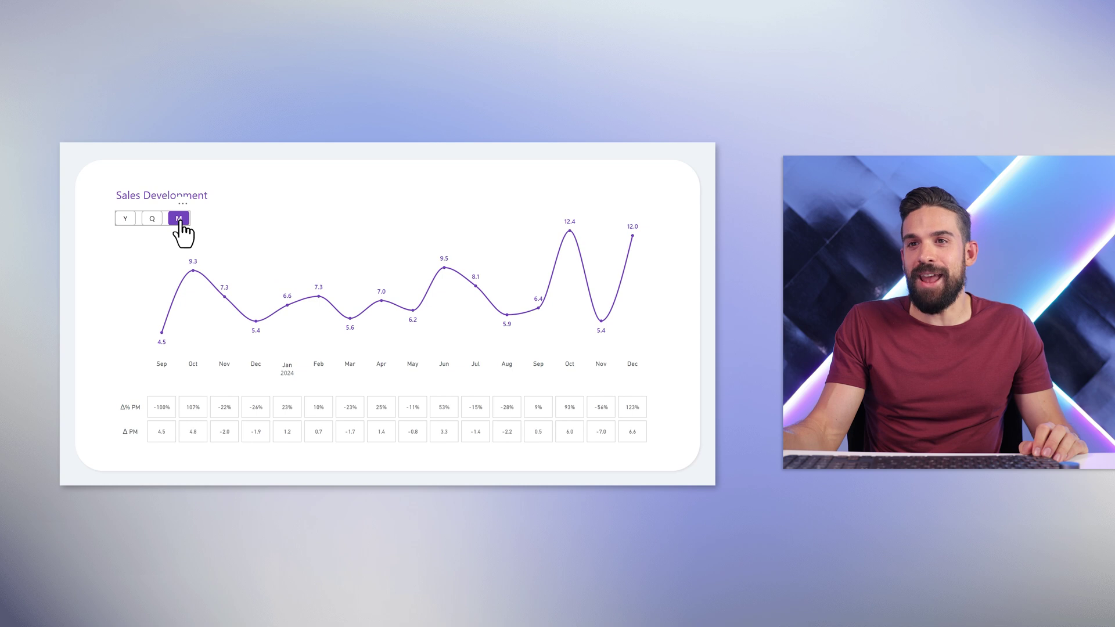